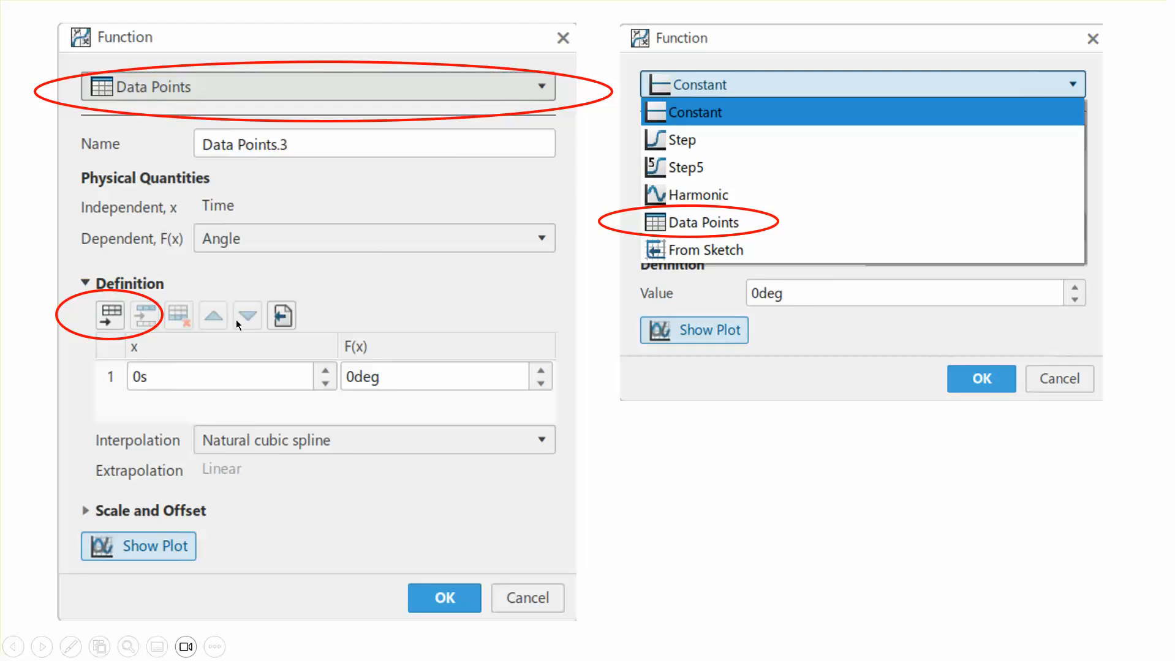
pyautogui.click(713, 546)
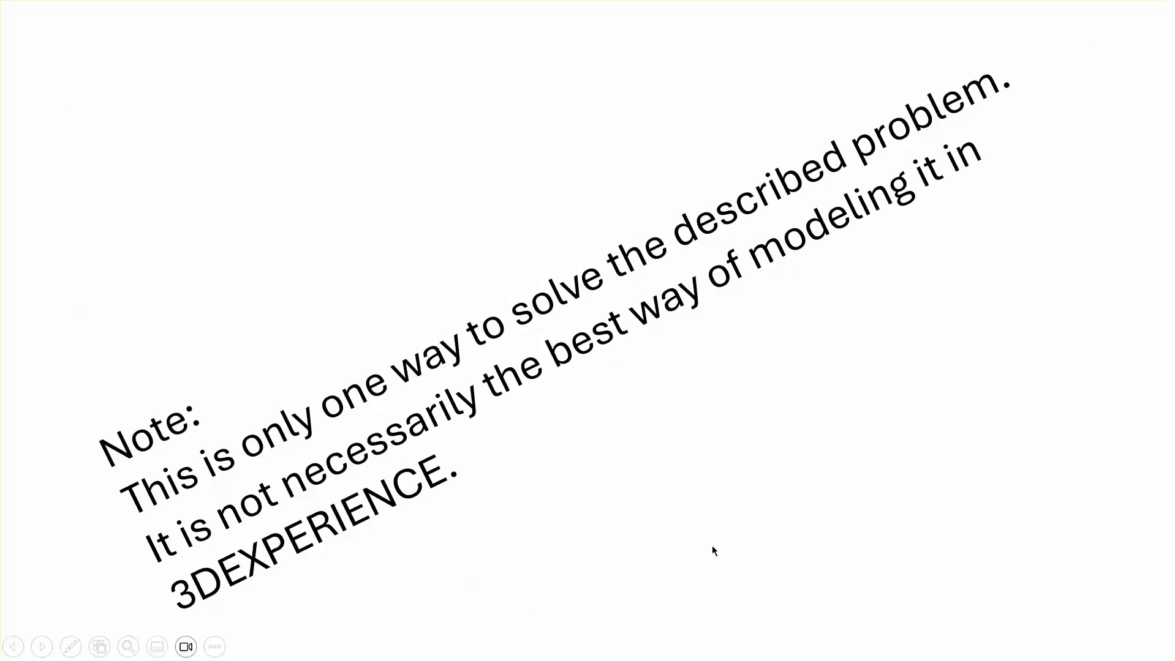
pyautogui.click(712, 550)
pyautogui.click(712, 550)
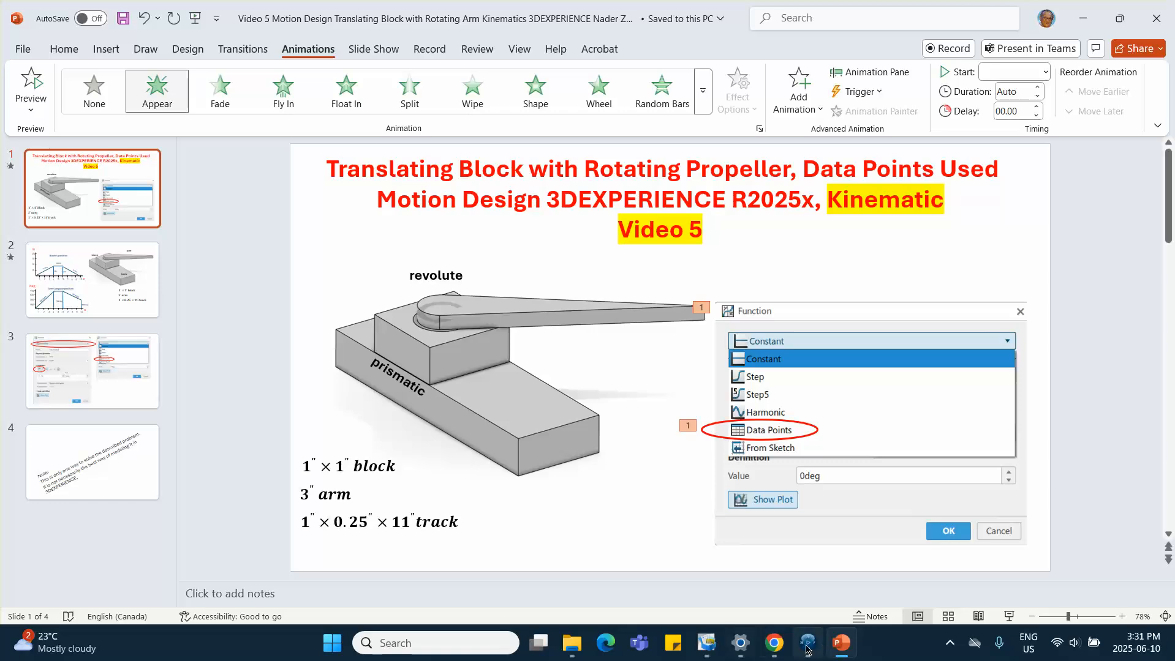
# Switch to 3DEXPERIENCE and open Assembly Design with a new physical product
pyautogui.moveTo(807, 643)
pyautogui.click(778, 624)
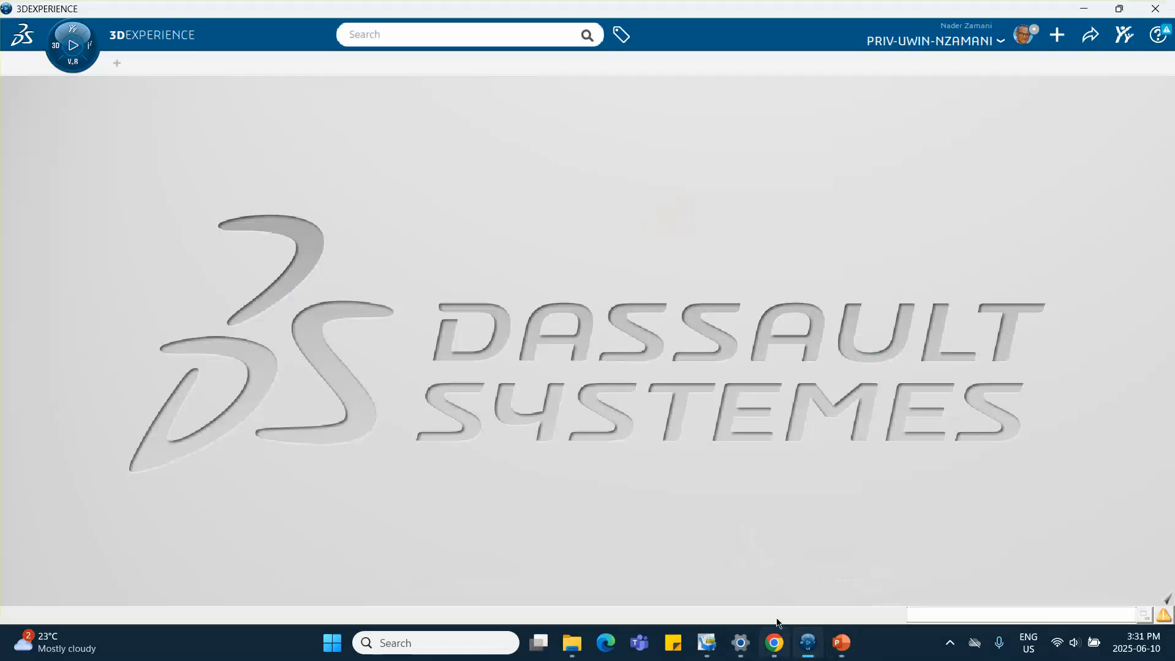
pyautogui.click(55, 46)
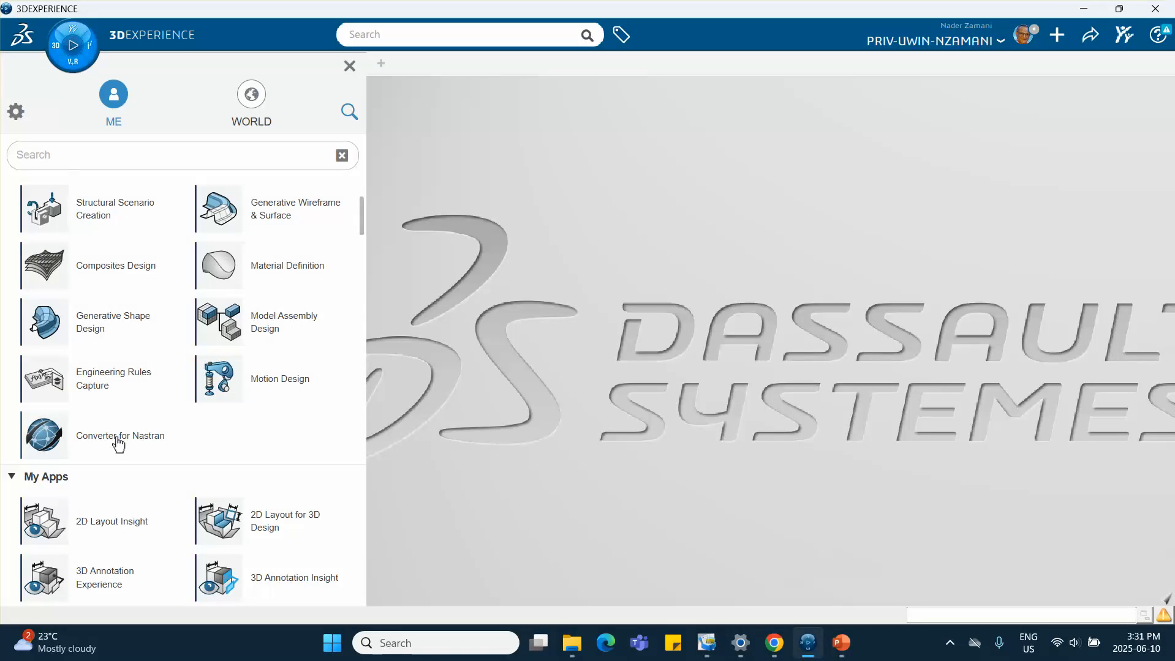
pyautogui.scroll(4, 86, 271)
pyautogui.click(86, 298)
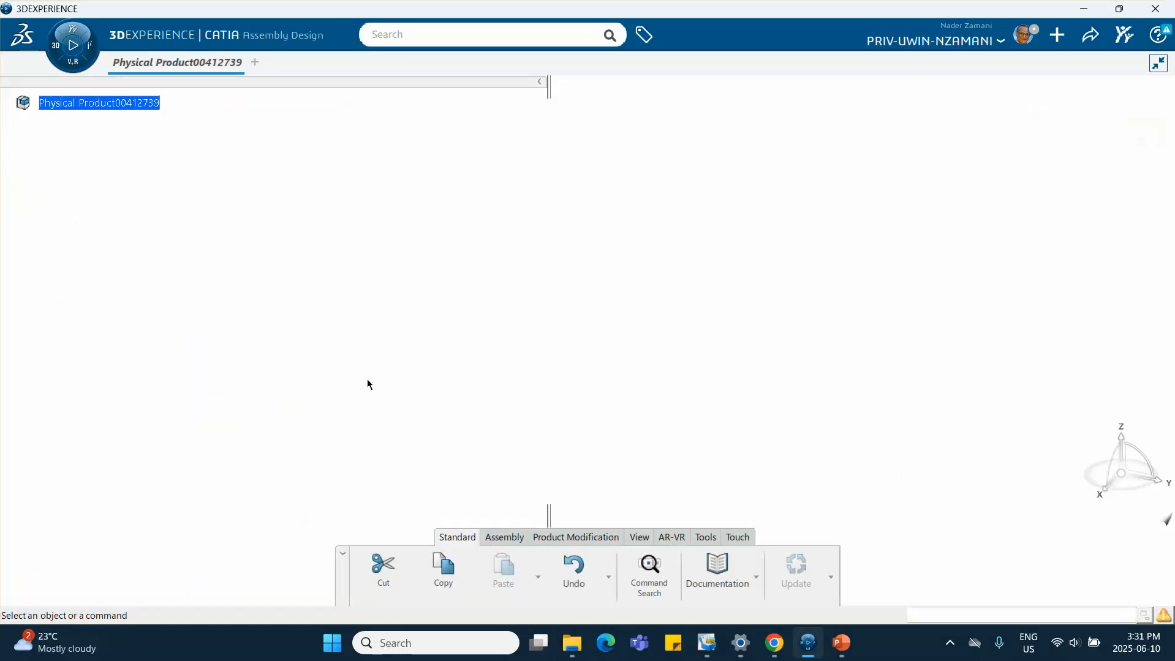
# Insert a new 3D Part under the root physical product
pyautogui.rightClick(122, 95)
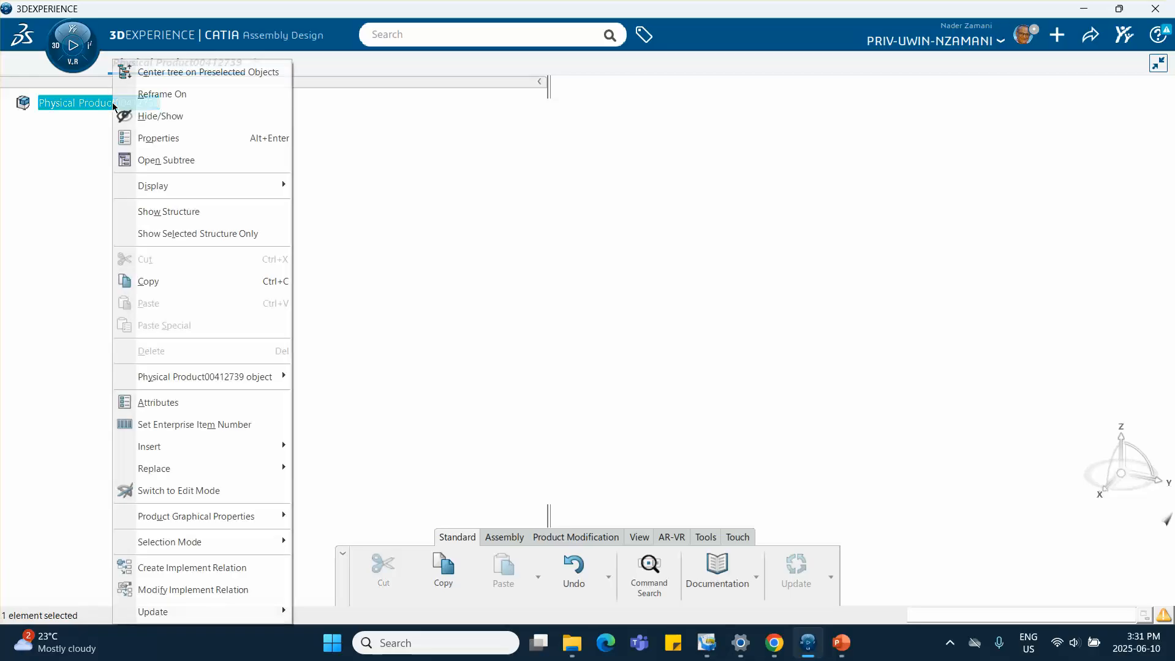
pyautogui.moveTo(183, 457)
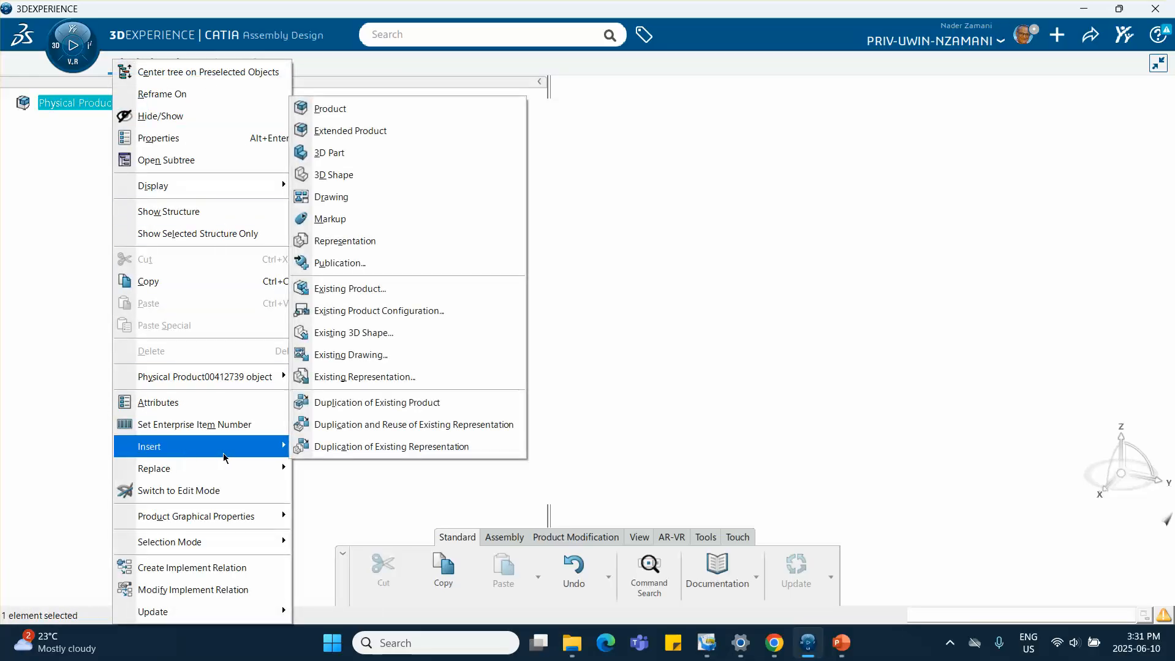
pyautogui.click(325, 154)
# Rename the new part's instance title and reference title to track in its properties
pyautogui.rightClick(126, 123)
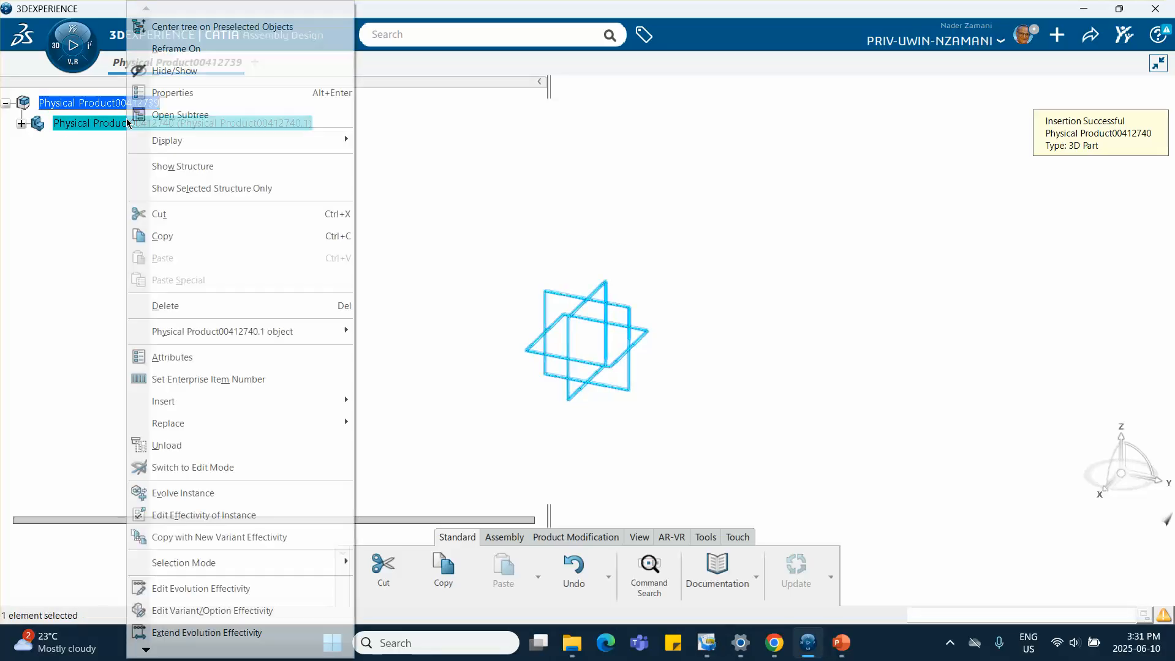
pyautogui.click(162, 93)
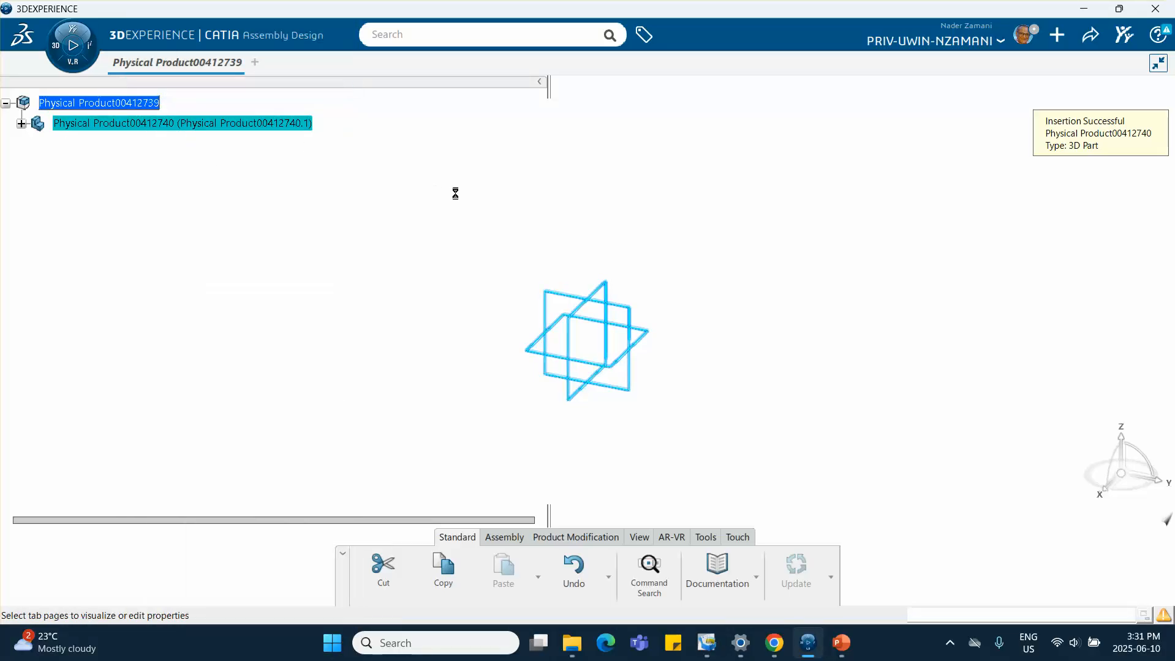
pyautogui.click(699, 167)
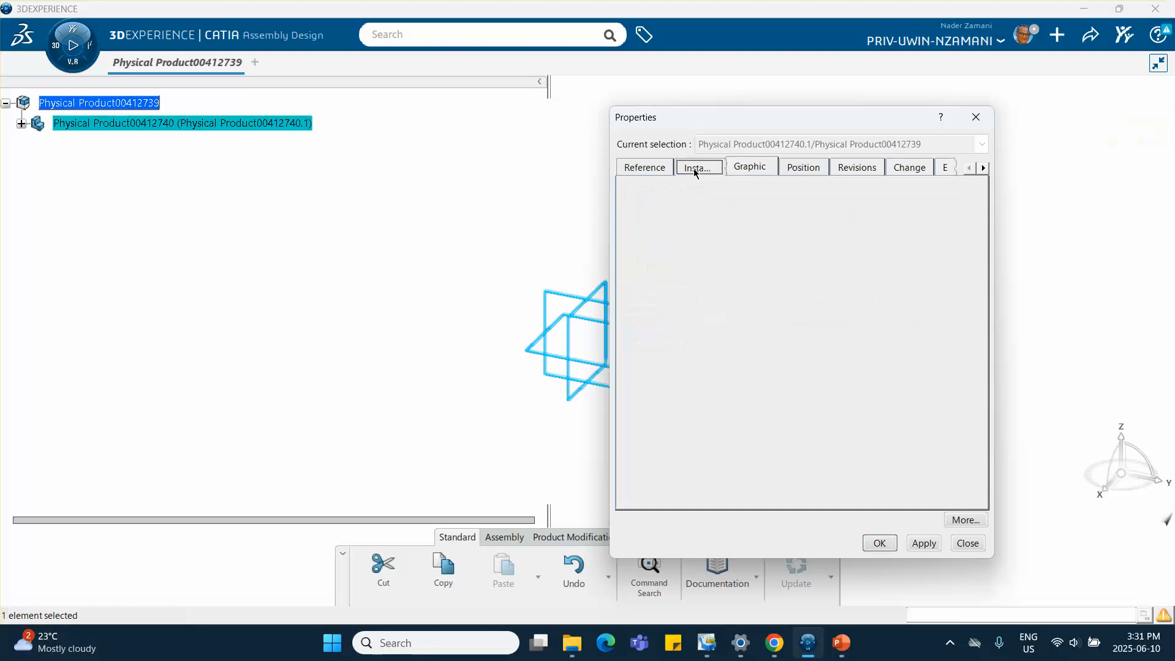
pyautogui.moveTo(823, 221); pyautogui.dragTo(611, 203)
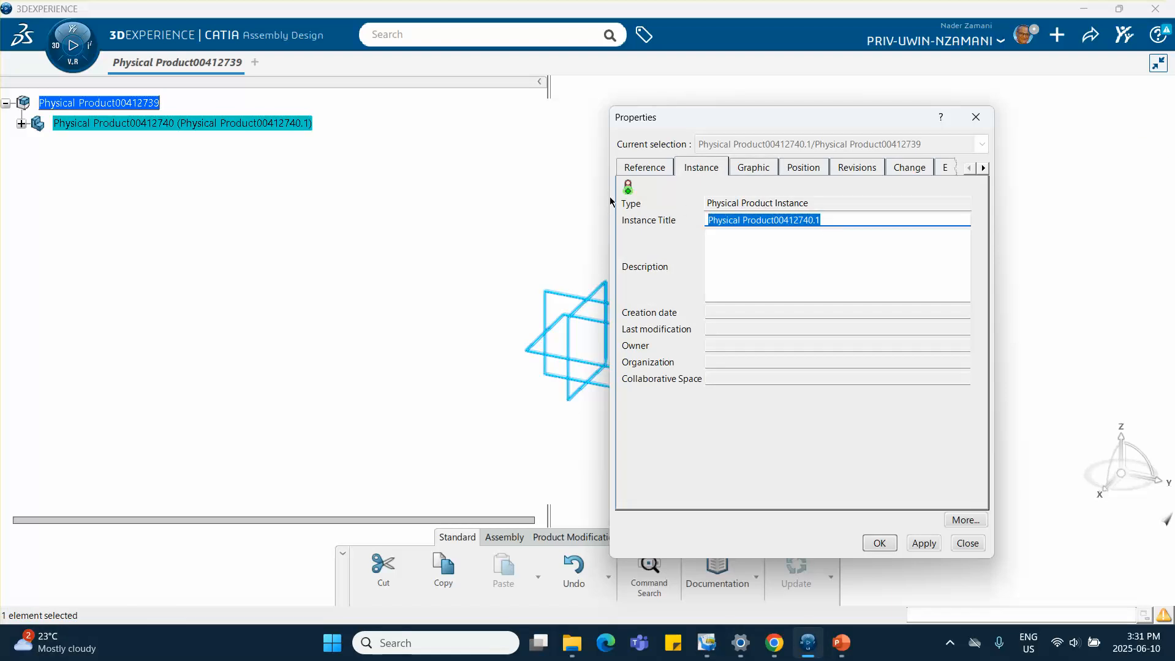
pyautogui.write('track')
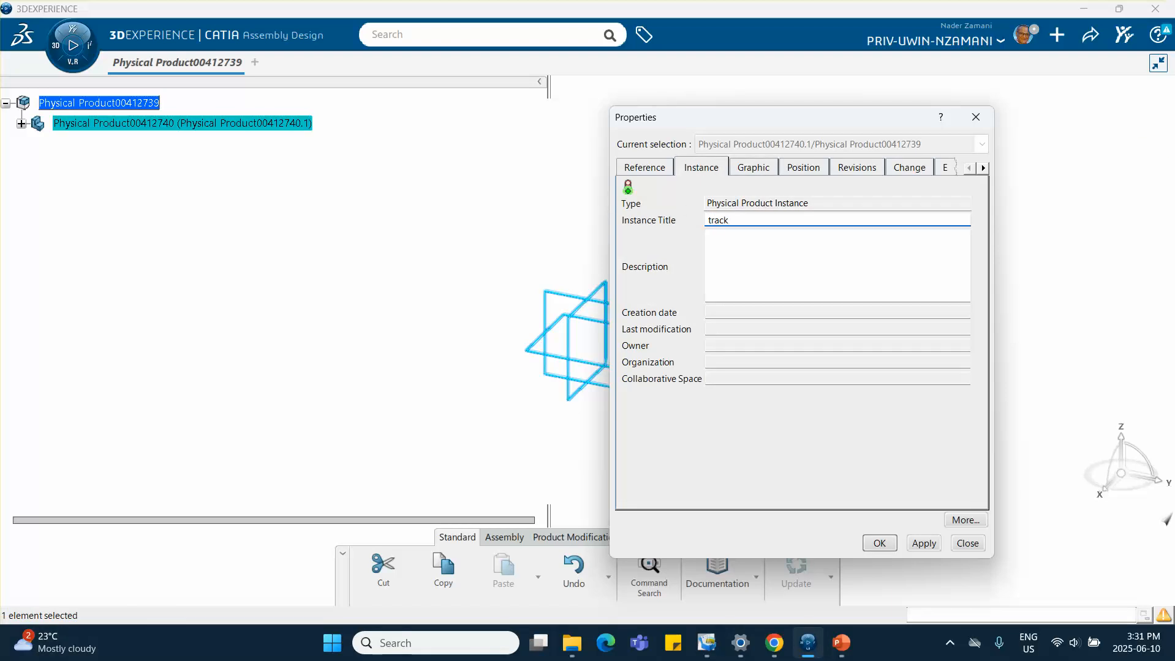
pyautogui.click(642, 170)
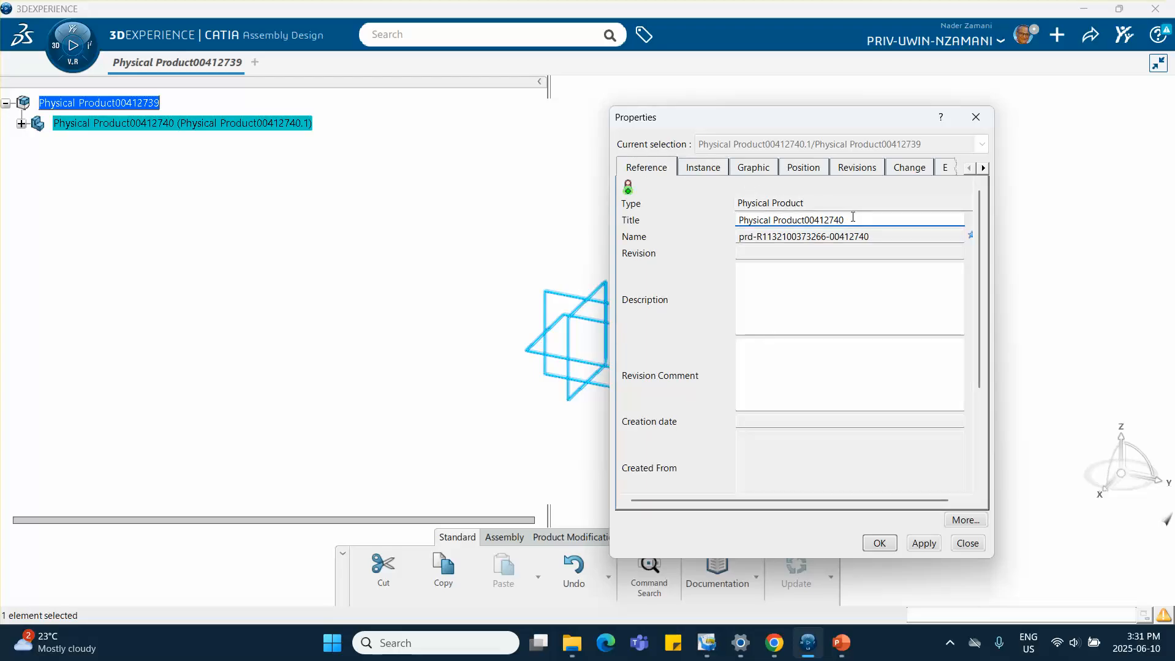
pyautogui.moveTo(853, 217); pyautogui.dragTo(677, 220)
pyautogui.write('tr')
pyautogui.click(882, 542)
# Start a sketch on track's zx plane and draw a rectangle from the origin, about 2.35 in by 0.67 in
pyautogui.click(21, 123)
pyautogui.click(114, 145)
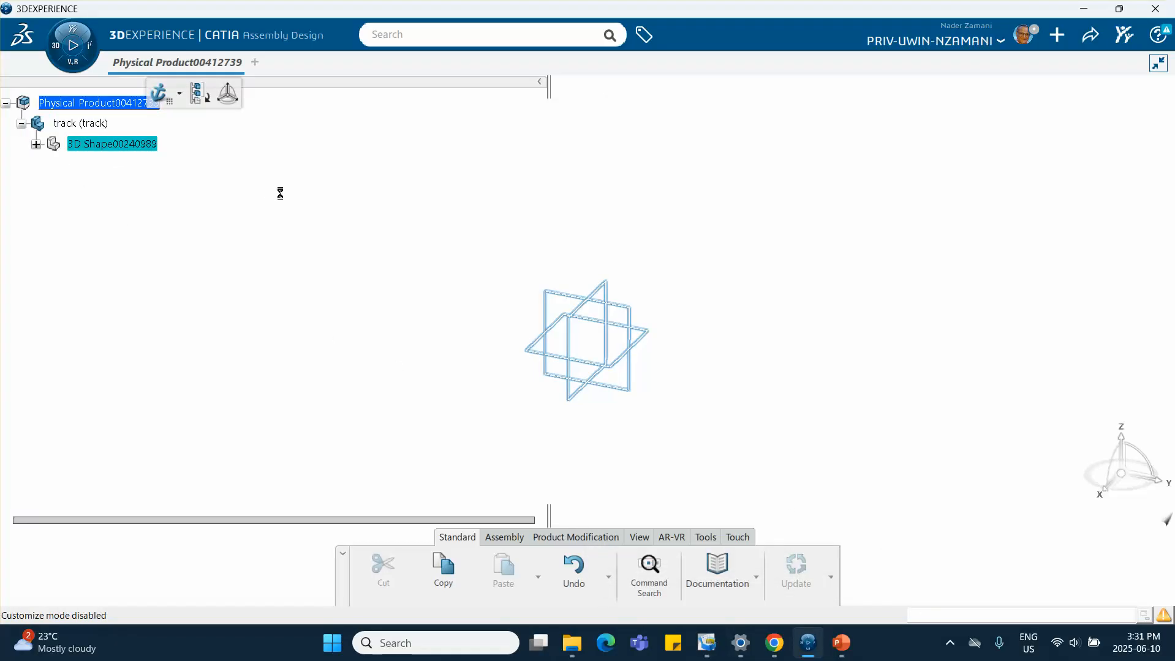
pyautogui.click(608, 300)
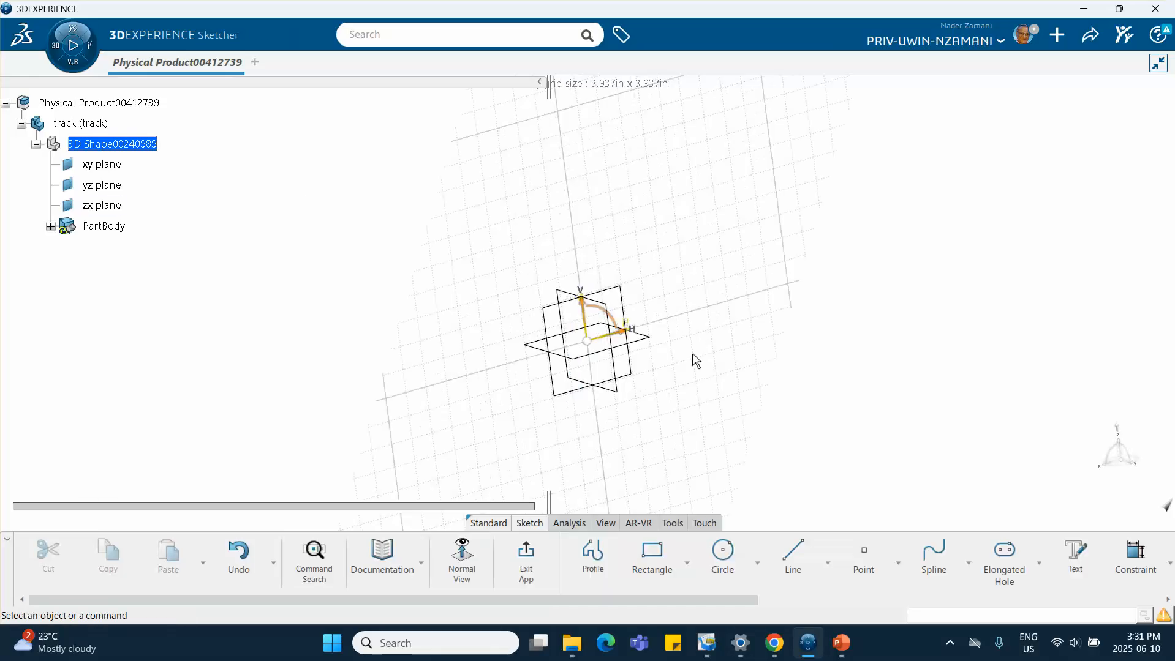
pyautogui.click(652, 554)
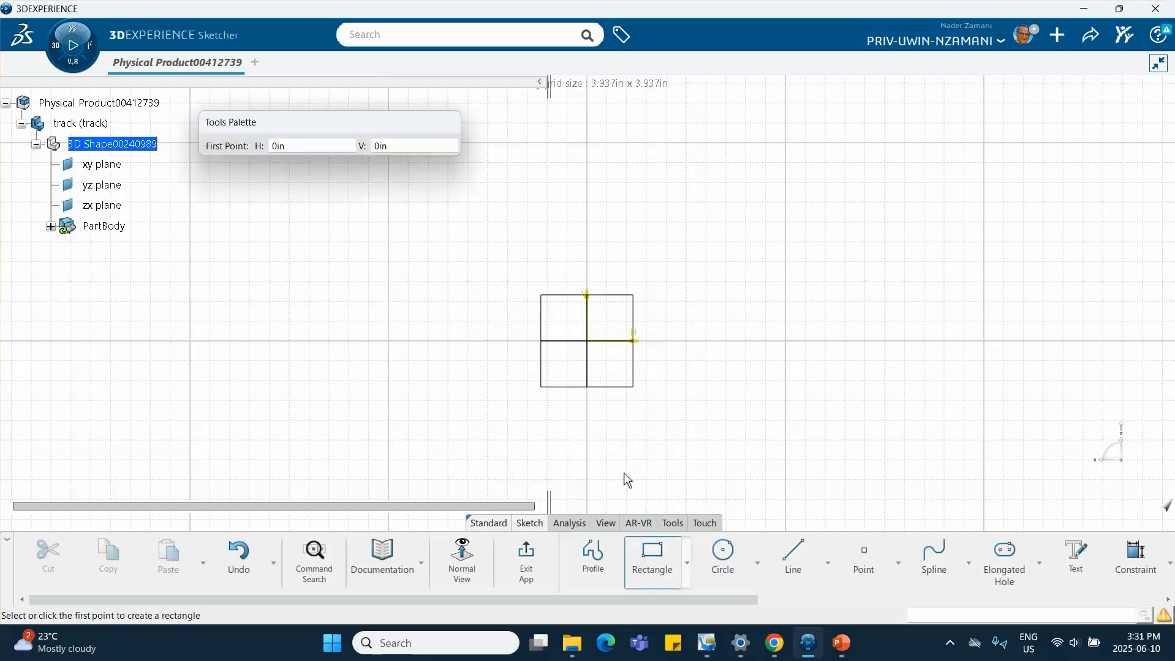
pyautogui.click(587, 342)
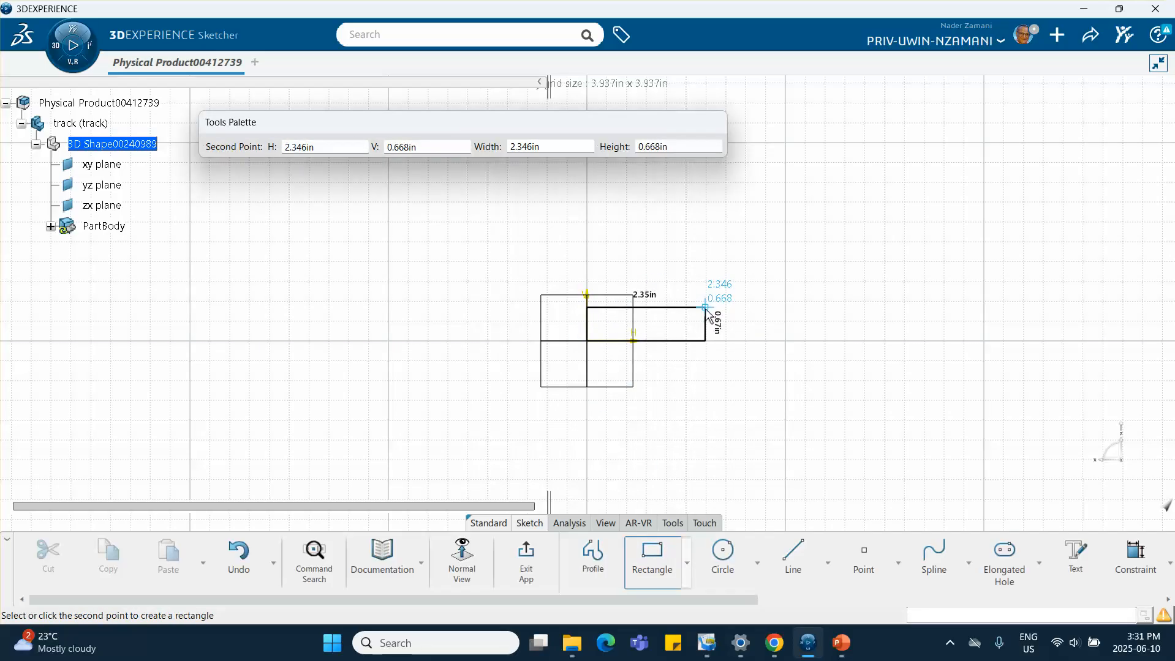
pyautogui.click(705, 306)
# Constrain the rectangle's horizontal width to 1 in
pyautogui.click(1135, 554)
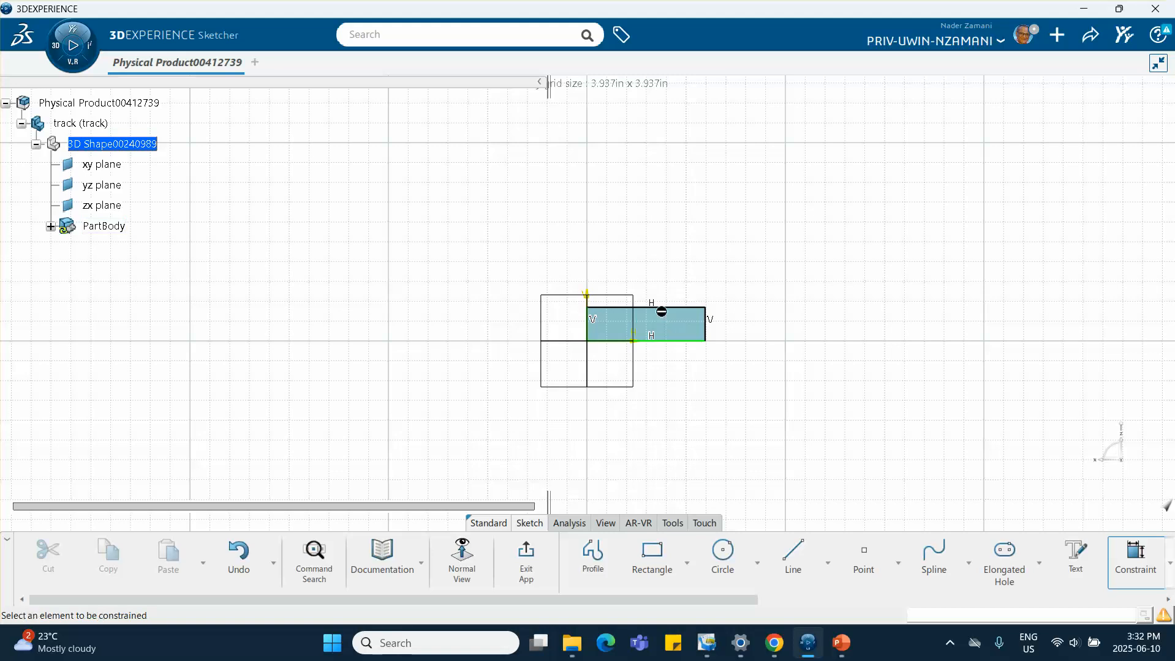
pyautogui.click(604, 341)
pyautogui.click(657, 423)
pyautogui.write('1')
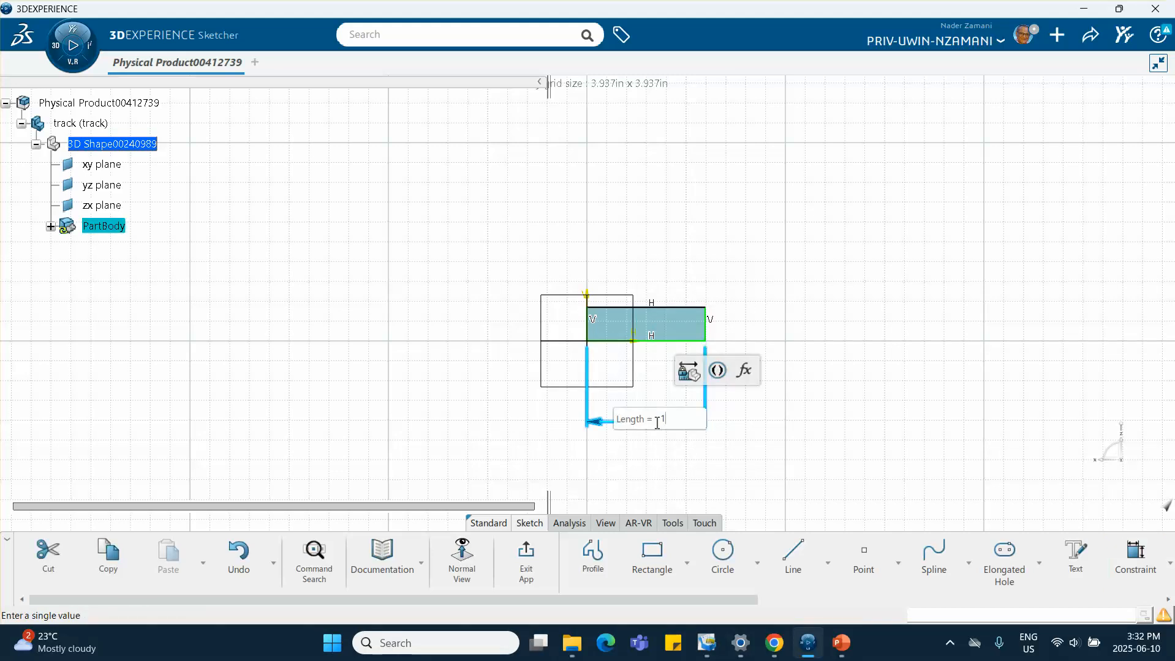
pyautogui.press('Return')
pyautogui.press('Return')
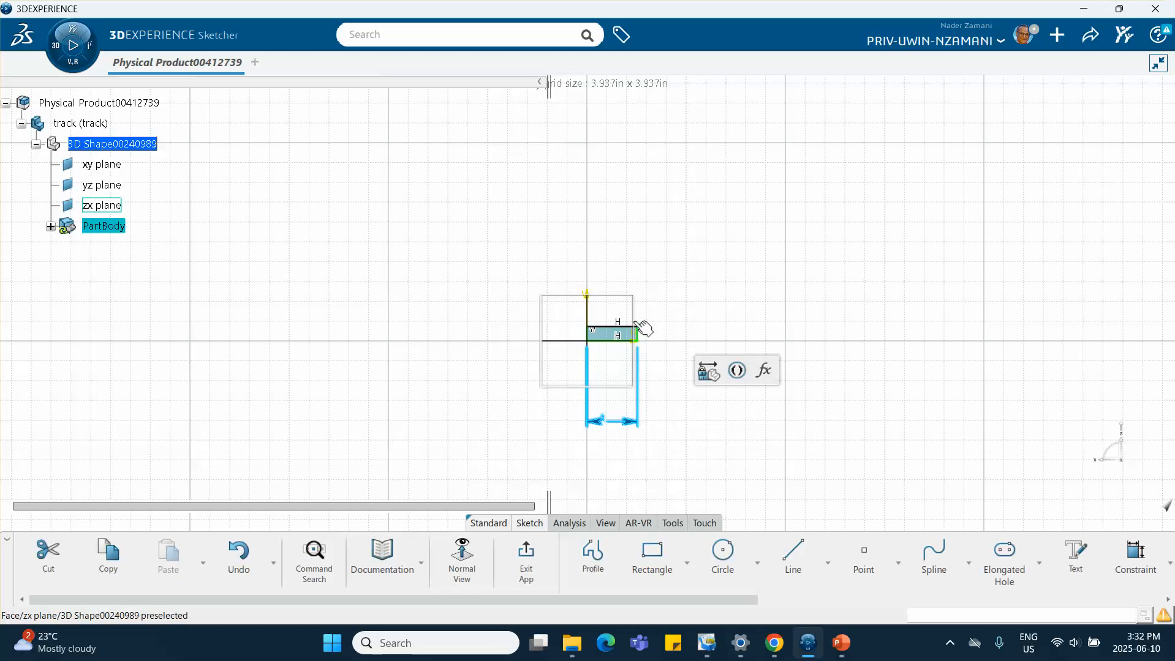
# Constrain the rectangle's vertical height to 0.2 in
pyautogui.click(645, 336)
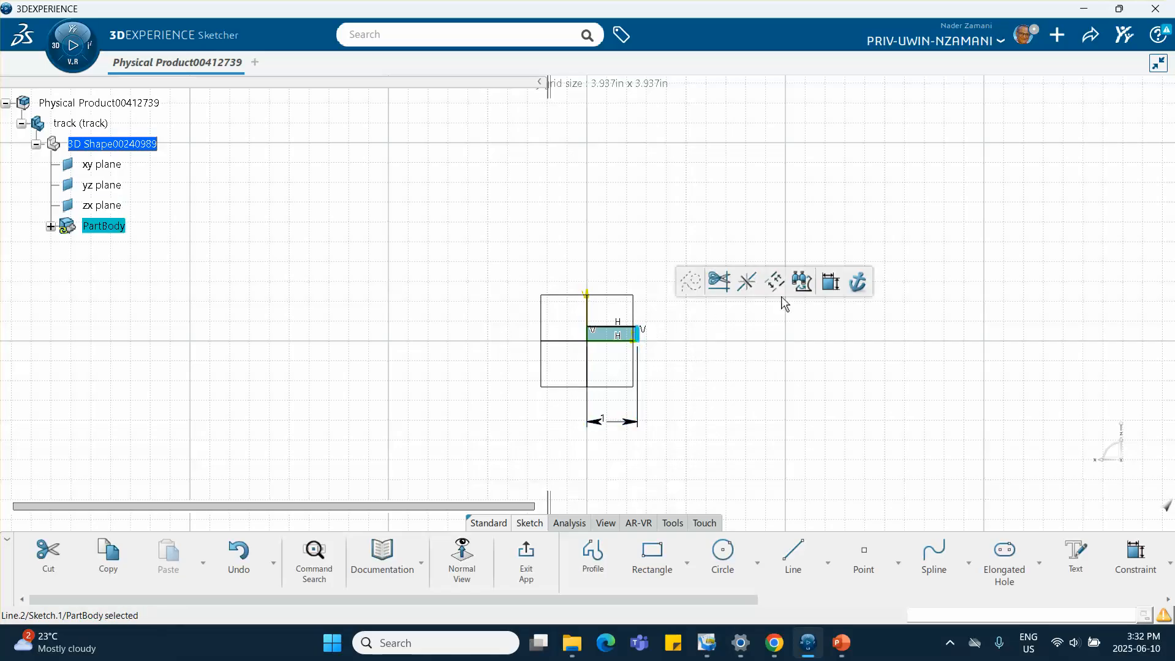
pyautogui.click(828, 283)
pyautogui.click(728, 395)
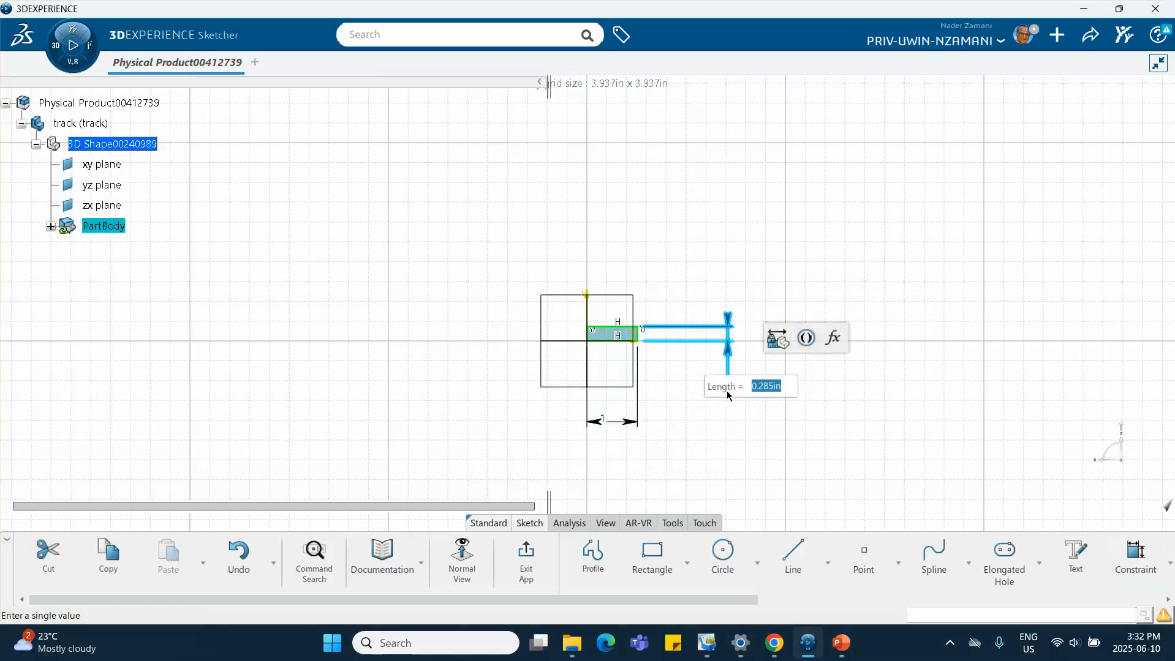
pyautogui.write('.25')
pyautogui.press('Return')
# Exit the sketch and pad the rectangle profile to a length of 11 in
pyautogui.click(528, 559)
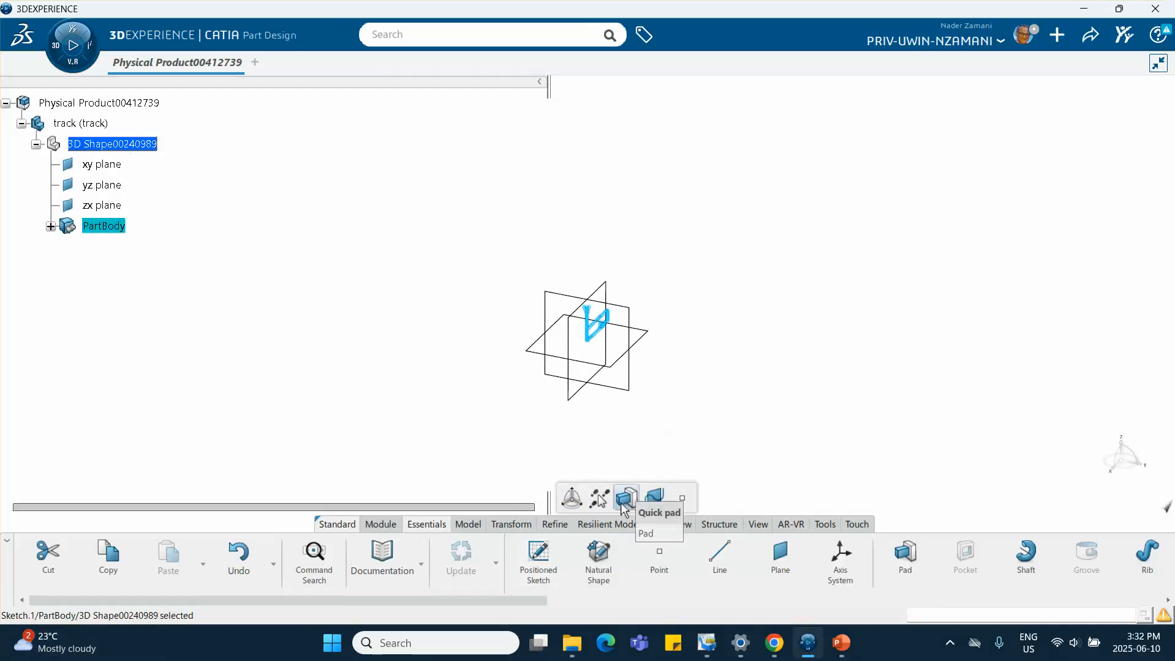
pyautogui.click(626, 497)
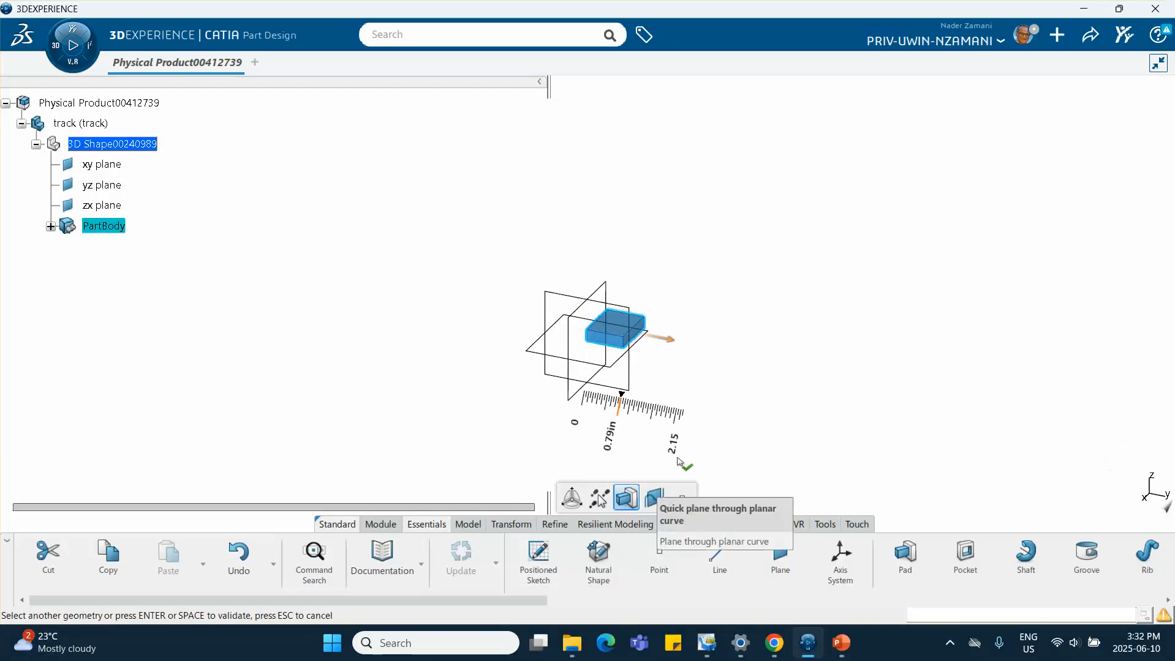
pyautogui.click(613, 432)
pyautogui.write('11')
pyautogui.press('Return')
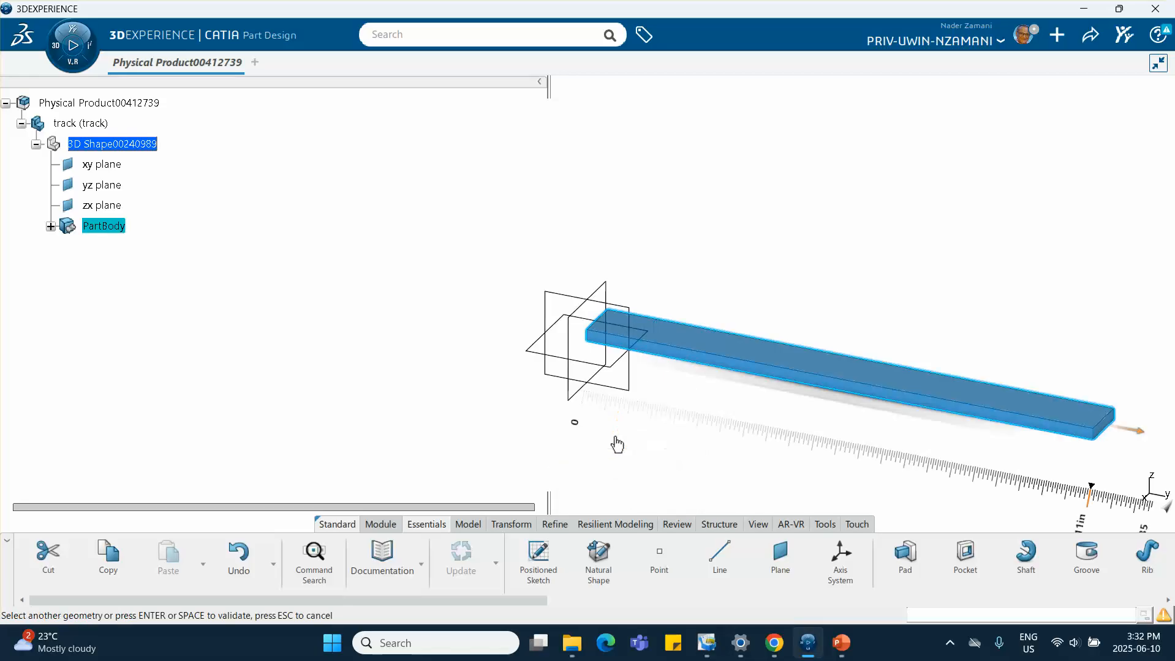
pyautogui.click(627, 434)
pyautogui.moveTo(717, 442); pyautogui.dragTo(536, 414, button='middle')
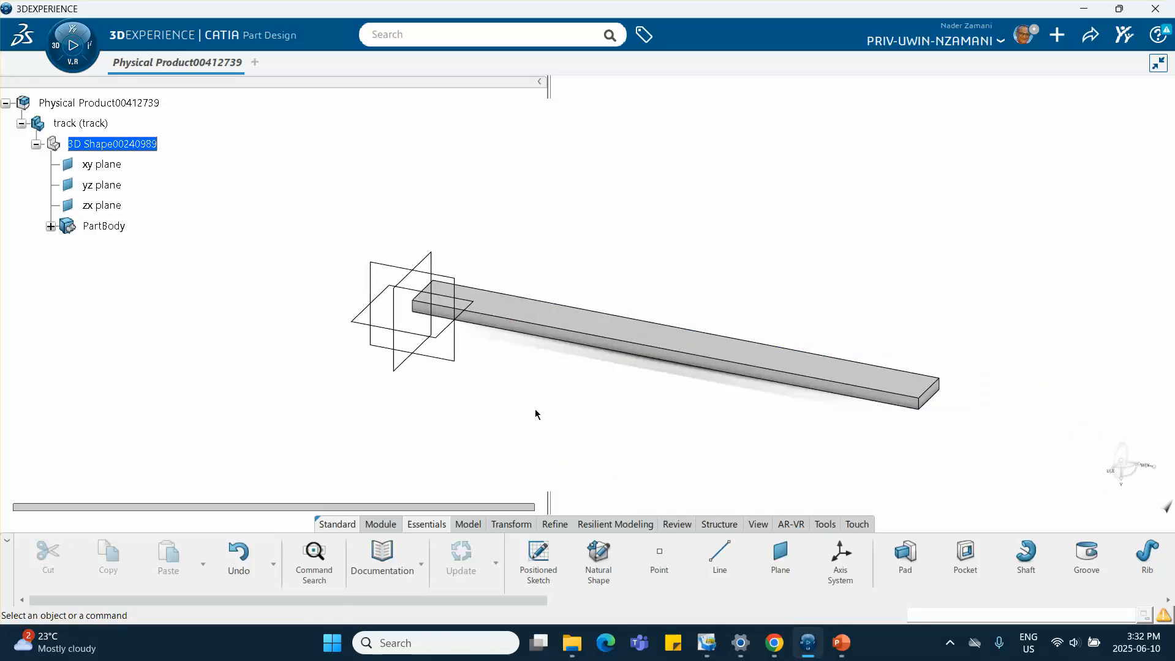
# Return to the assembly and insert a second 3D Part under the root product
pyautogui.doubleClick(141, 103)
pyautogui.rightClick(115, 103)
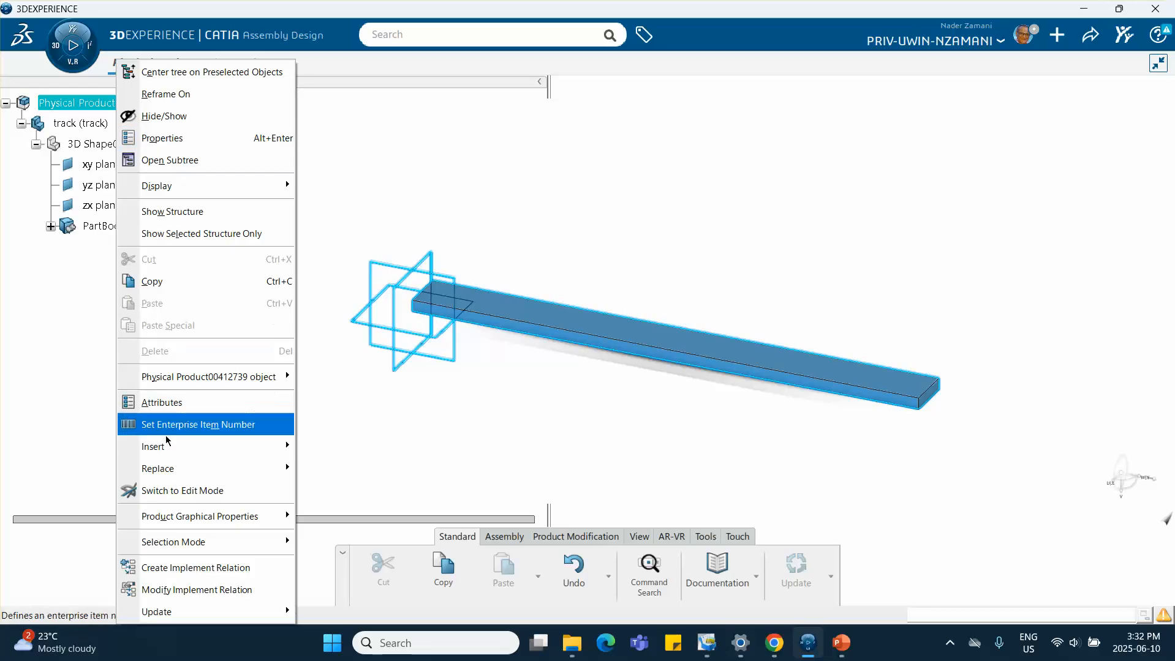
pyautogui.moveTo(245, 446)
pyautogui.click(357, 159)
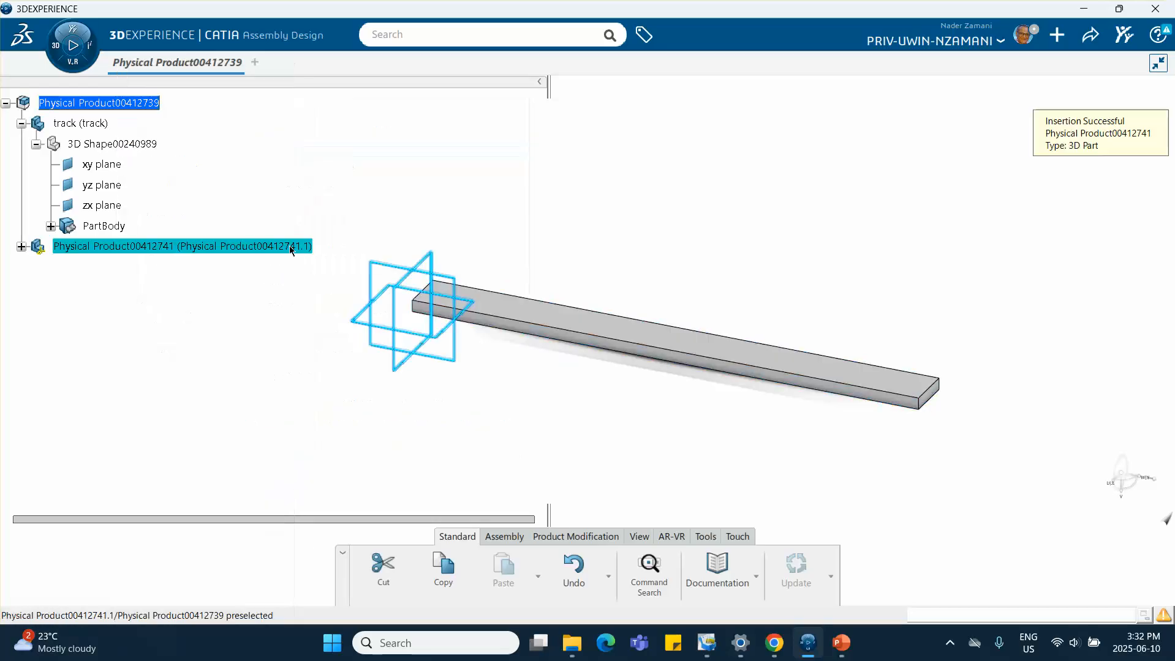
# Rename the second part's reference title and instance title to block, then expand its node
pyautogui.rightClick(149, 247)
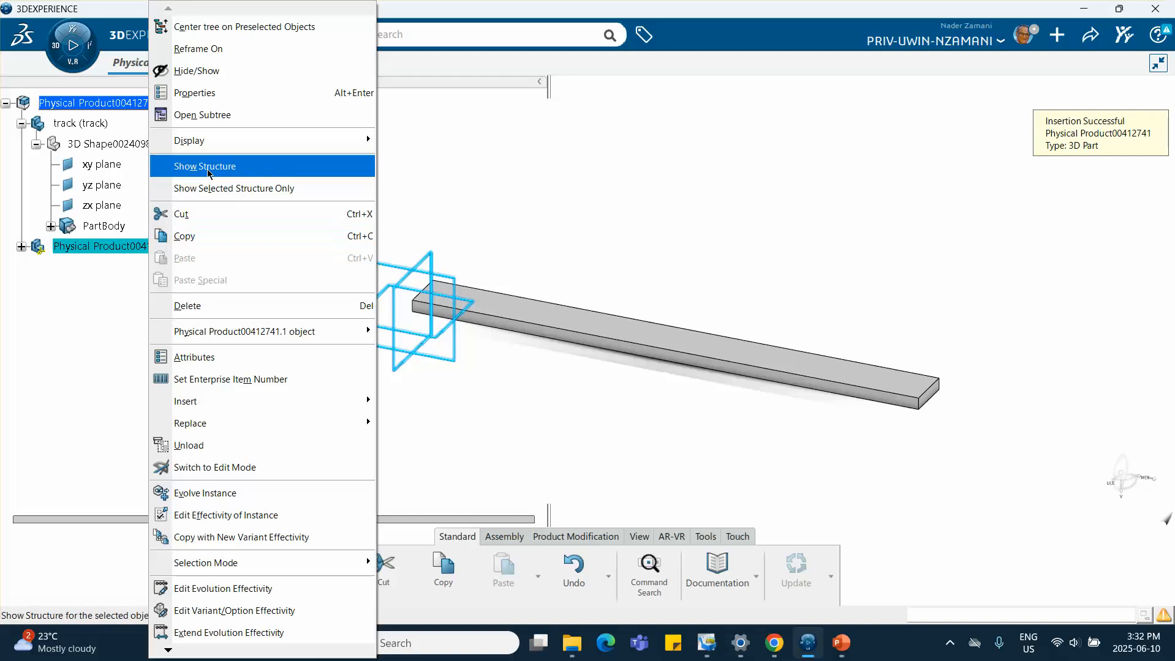
pyautogui.click(211, 95)
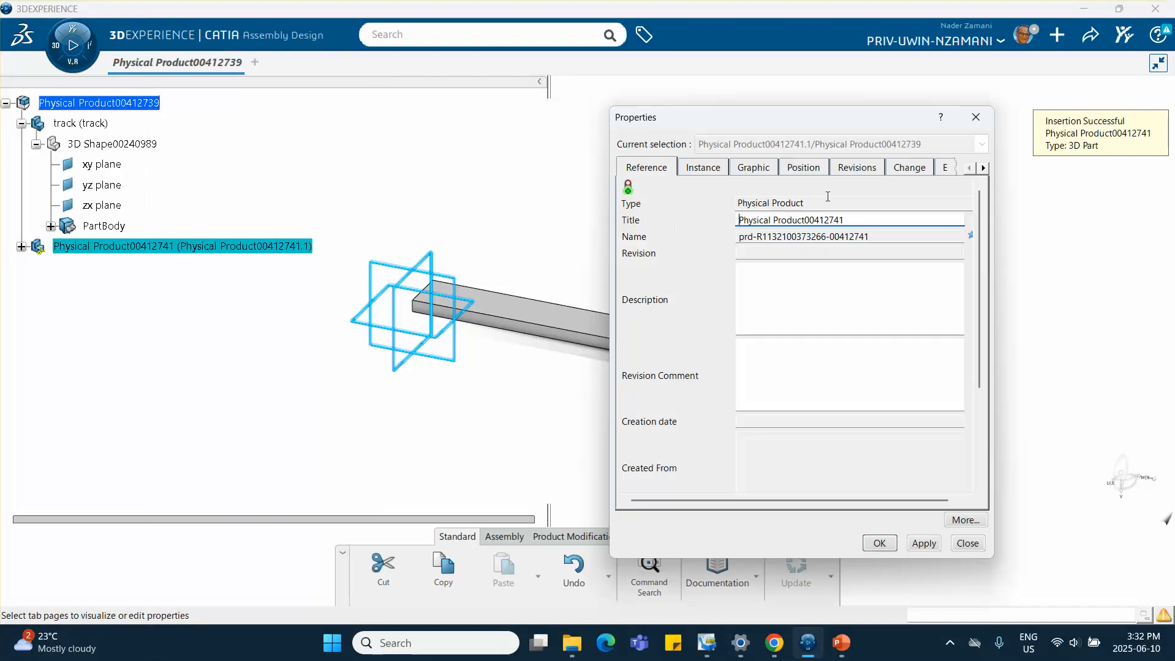
pyautogui.moveTo(841, 219); pyautogui.dragTo(621, 224)
pyautogui.write('block')
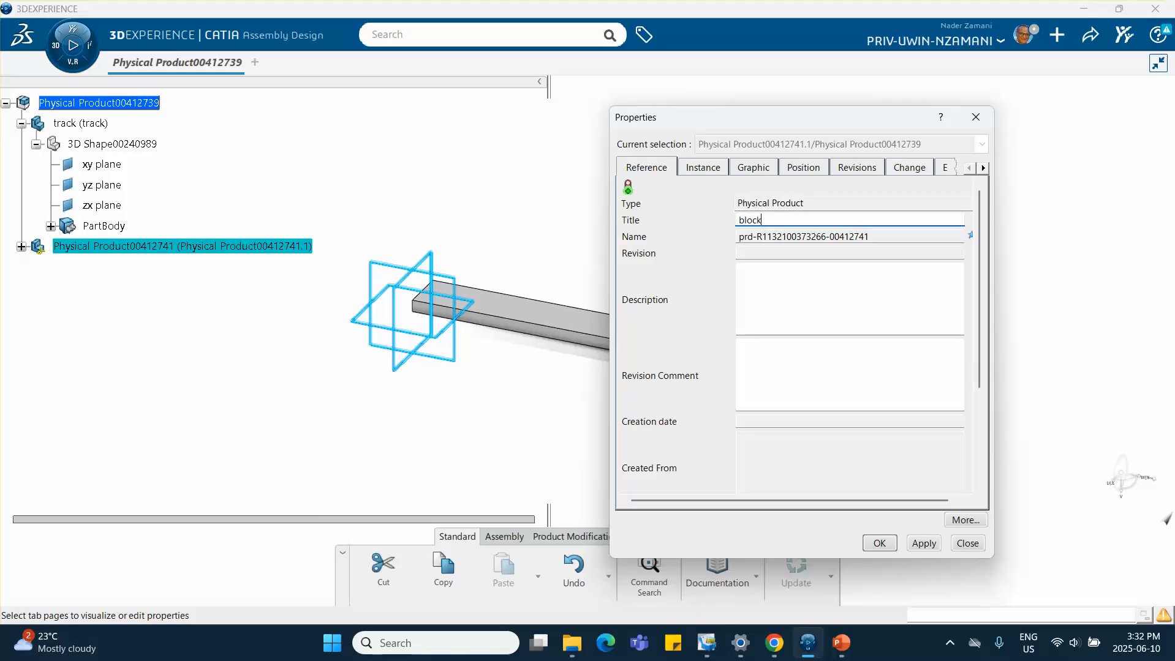
pyautogui.click(701, 167)
pyautogui.moveTo(821, 220); pyautogui.dragTo(637, 228)
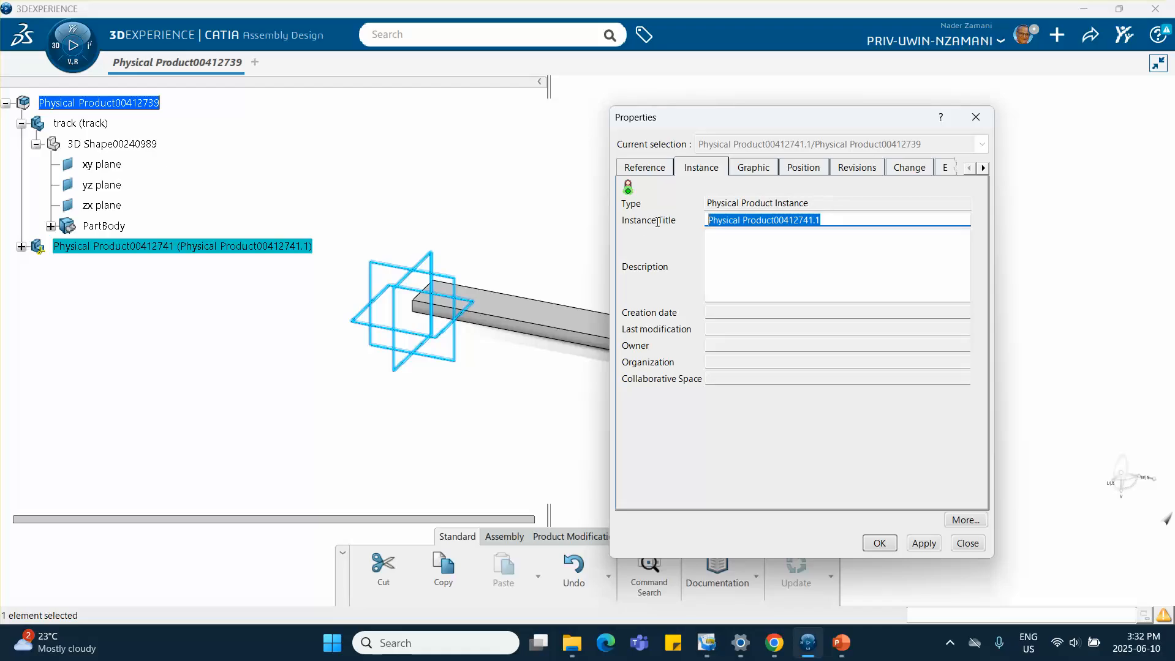
pyautogui.write('block')
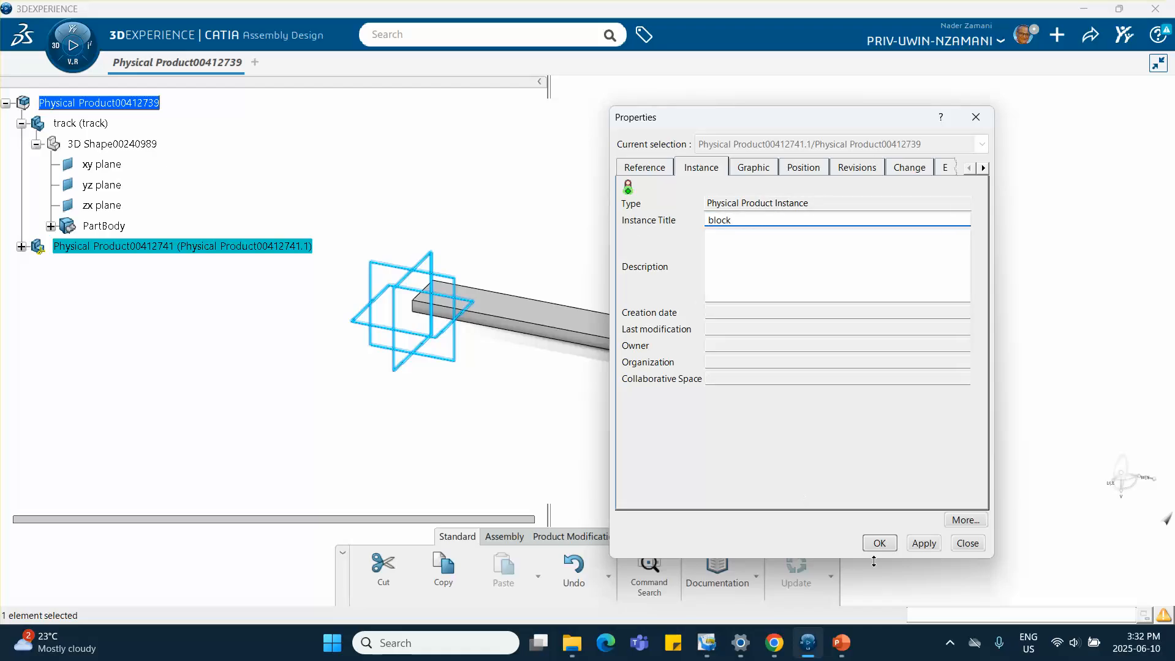
pyautogui.click(879, 543)
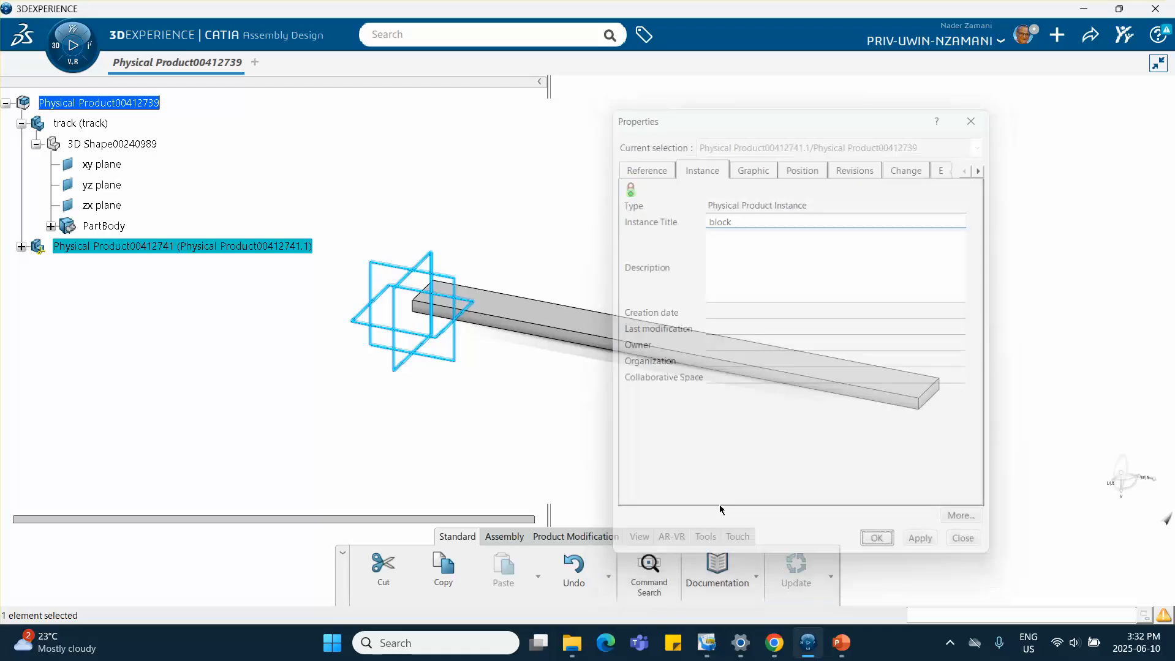
pyautogui.click(21, 246)
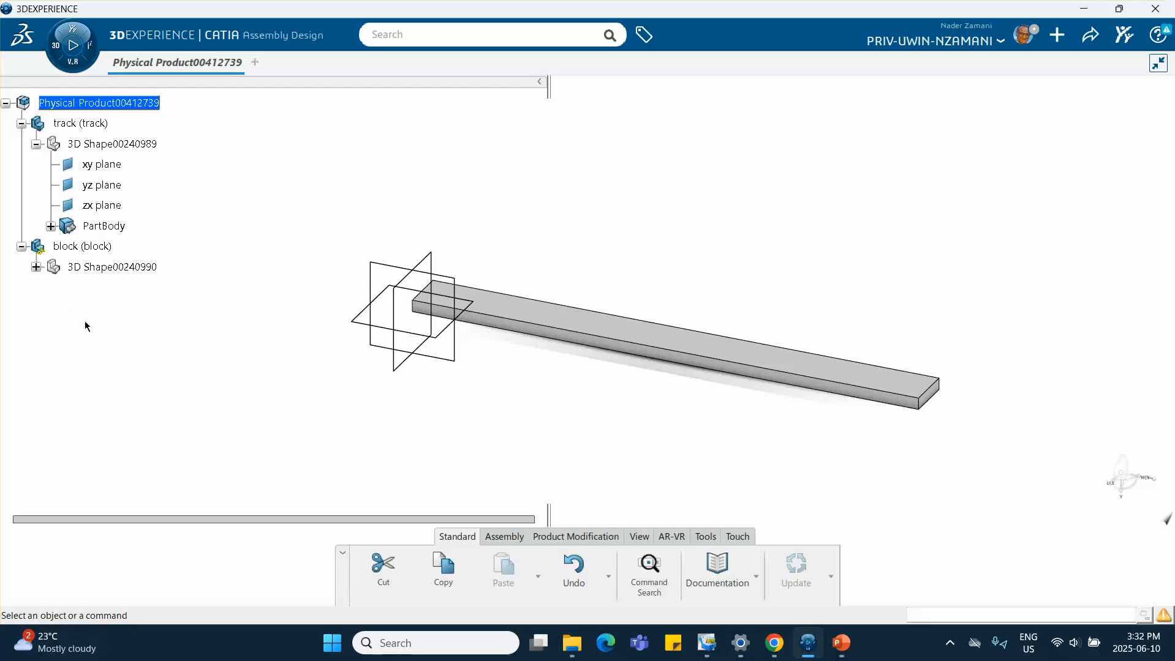
# Open a sketch on a plane of the block part and draw a rectangle about 0.7 in square above the track
pyautogui.doubleClick(114, 267)
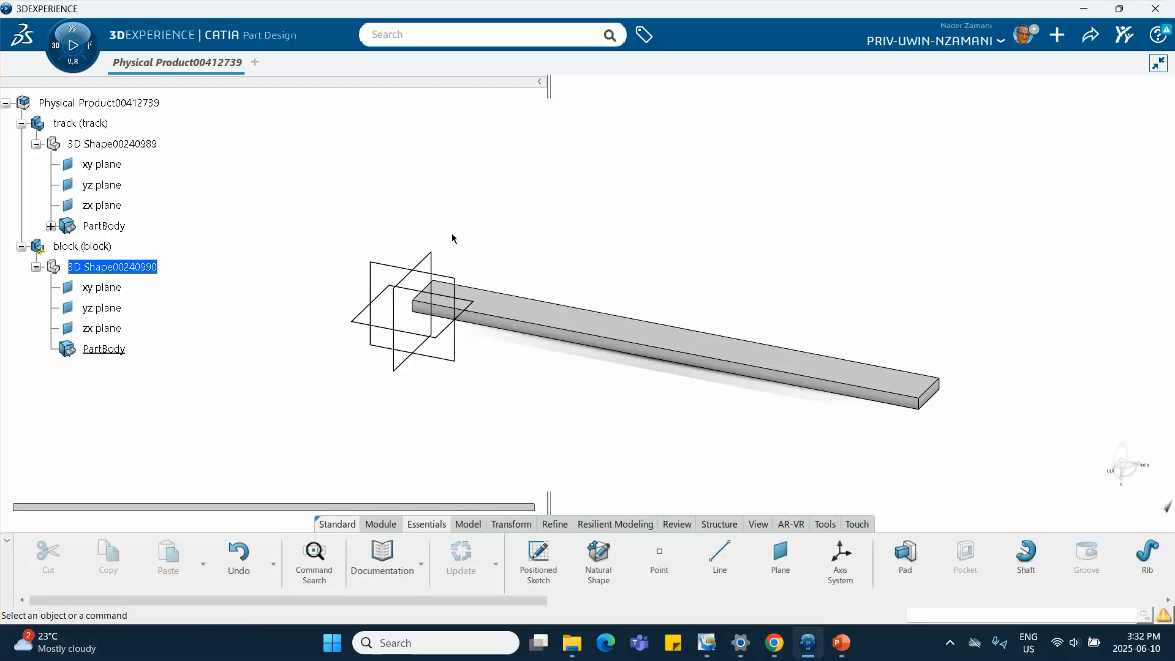
pyautogui.click(431, 262)
pyautogui.click(534, 209)
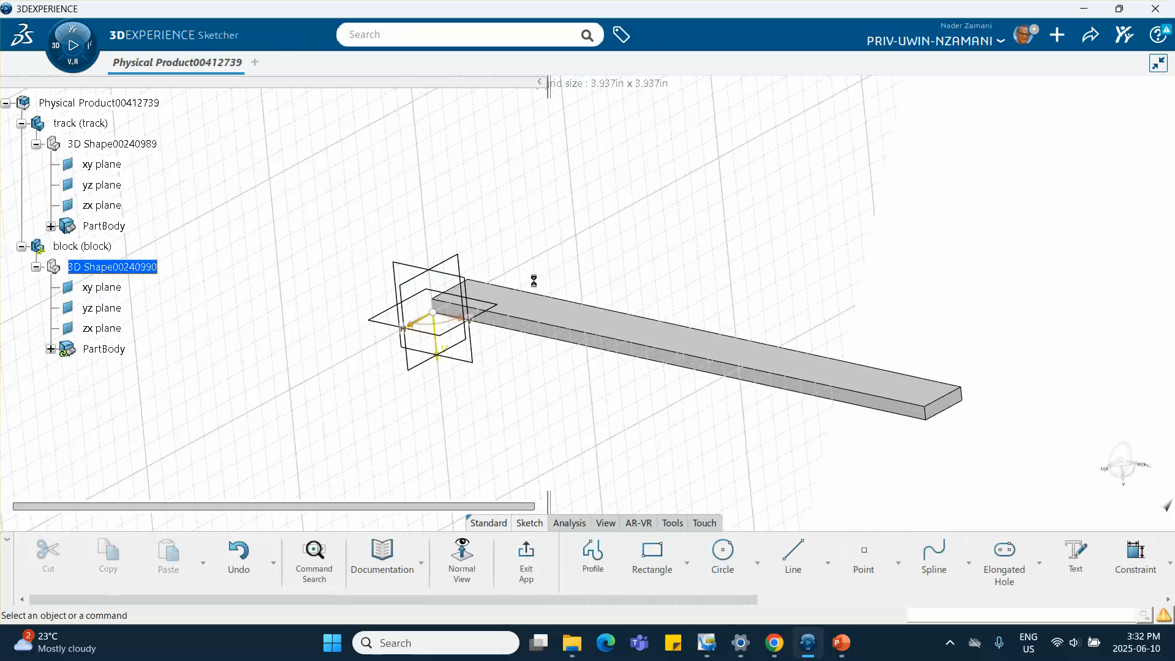
pyautogui.click(678, 564)
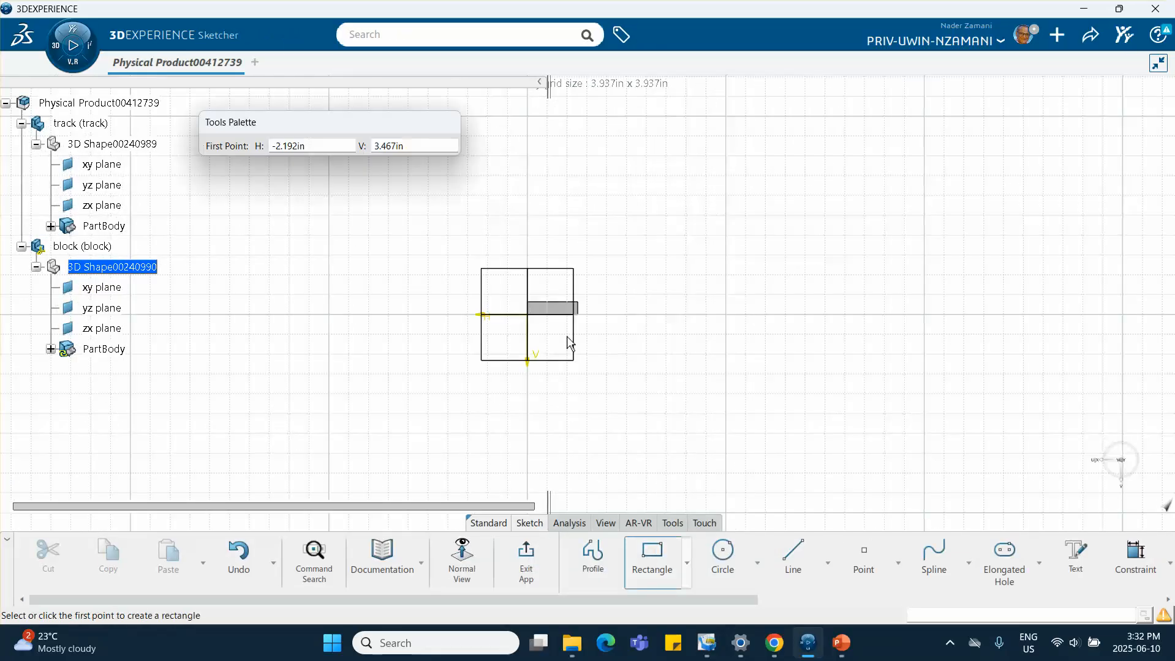
pyautogui.click(527, 203)
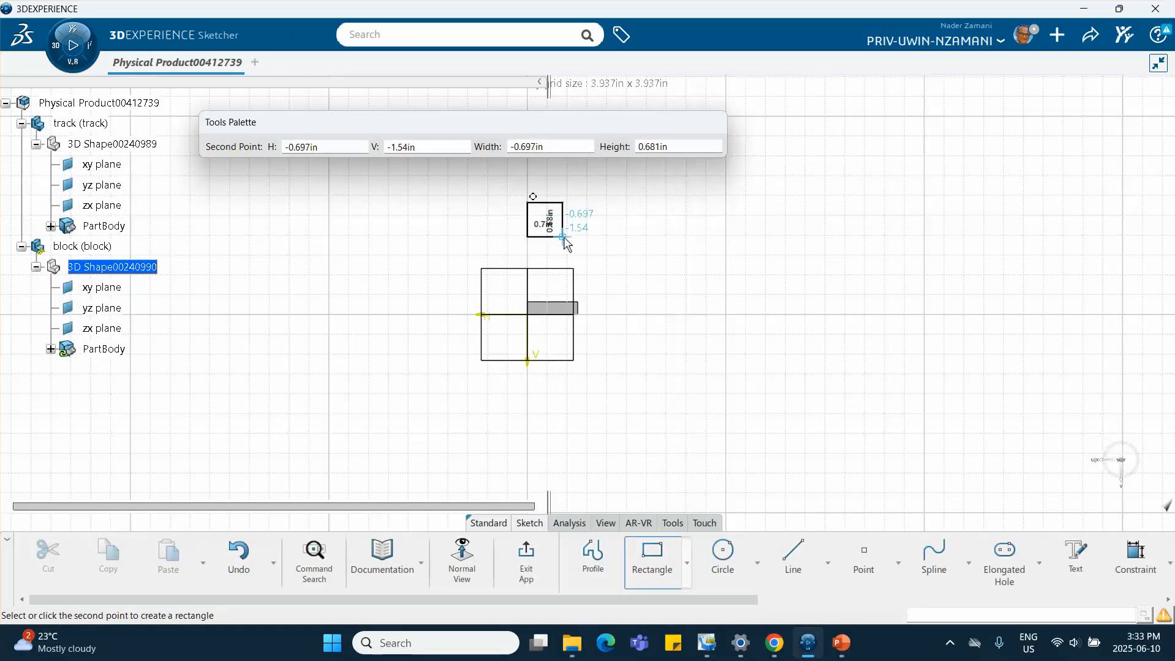
pyautogui.click(566, 238)
pyautogui.click(678, 328)
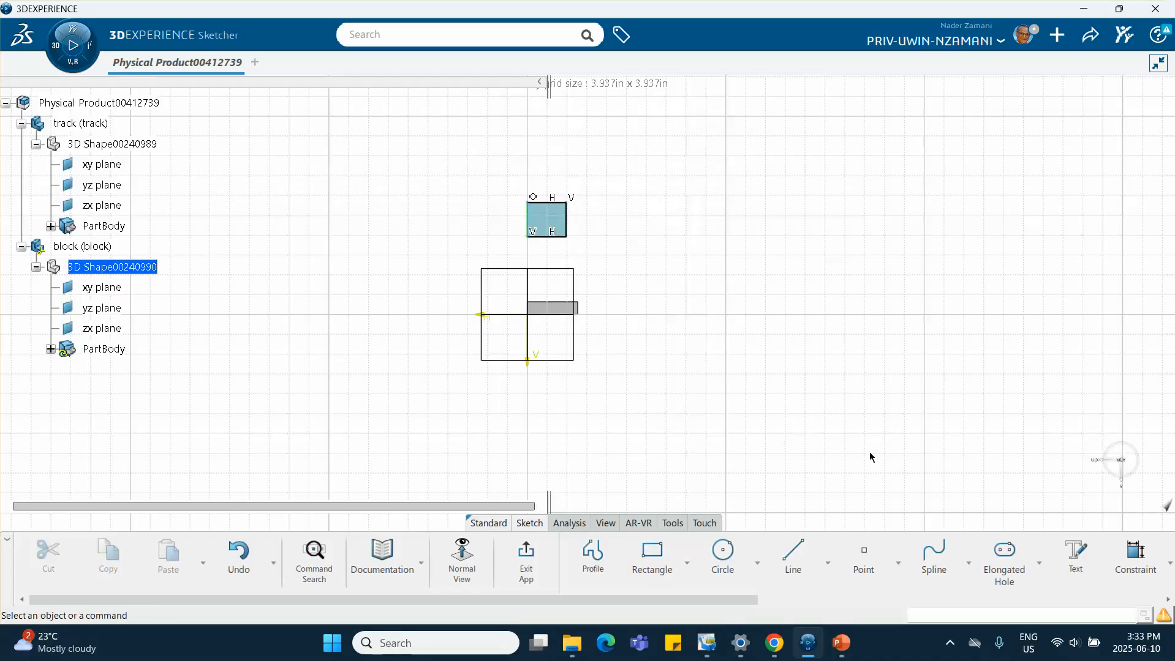
# Constrain the rectangle's vertical side to 1 in and accept scaling all sketch elements
pyautogui.click(1135, 557)
pyautogui.click(567, 222)
pyautogui.click(603, 230)
pyautogui.write('1')
pyautogui.press('Return')
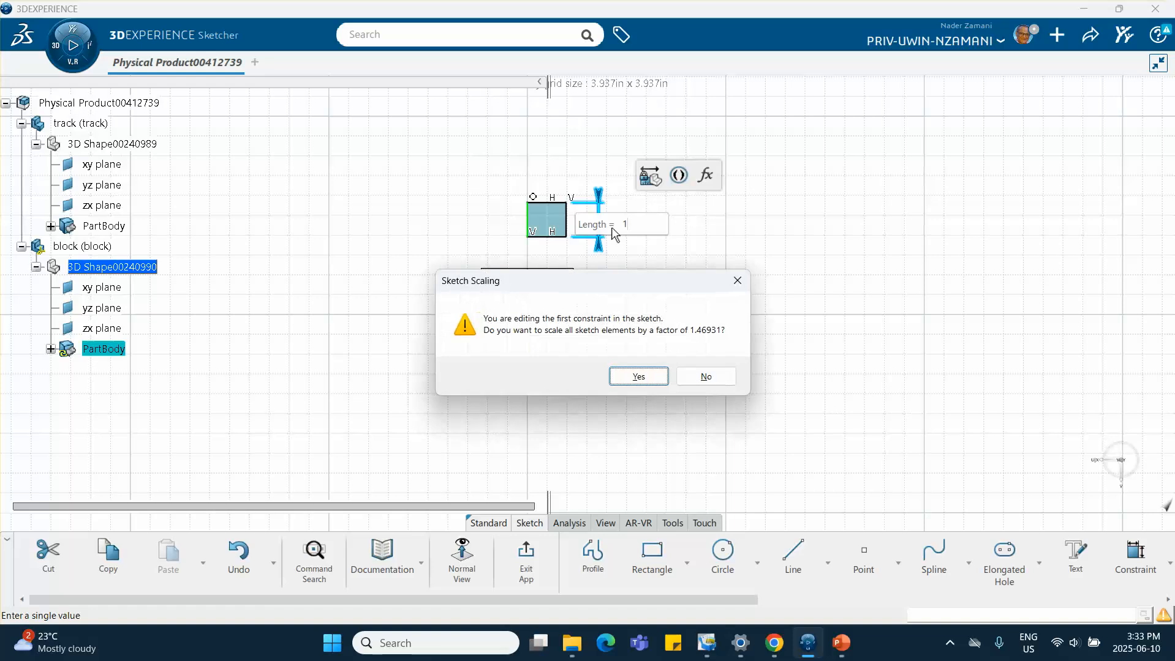
pyautogui.click(636, 381)
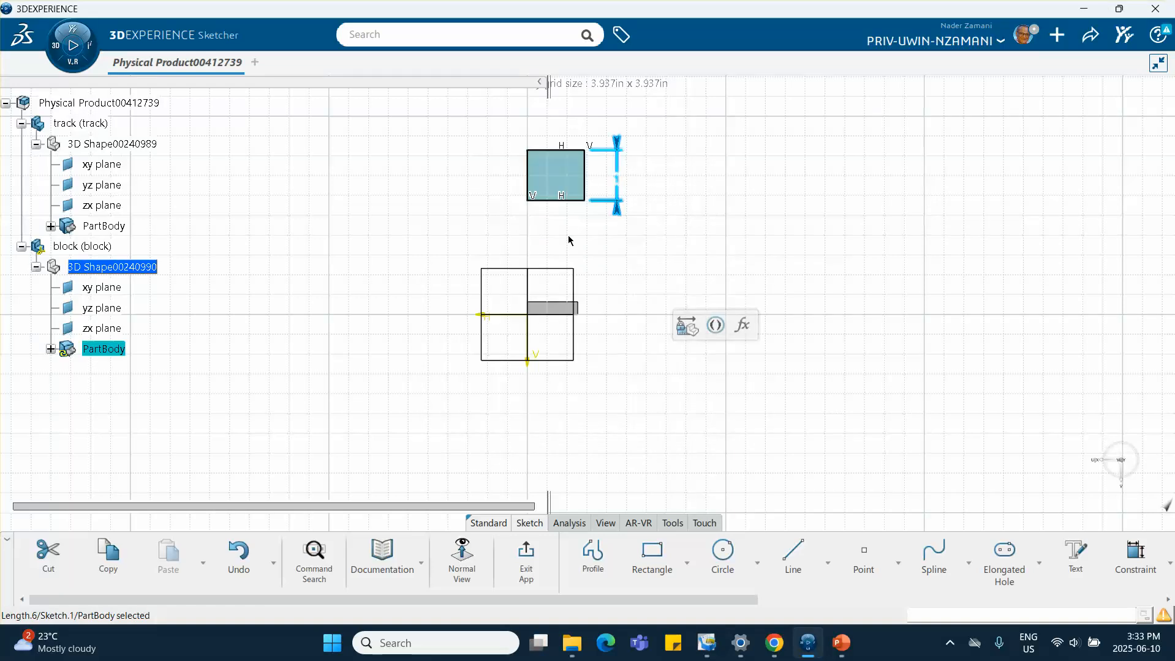
# Add a horizontal dimension to the rectangle's bottom edge
pyautogui.click(576, 200)
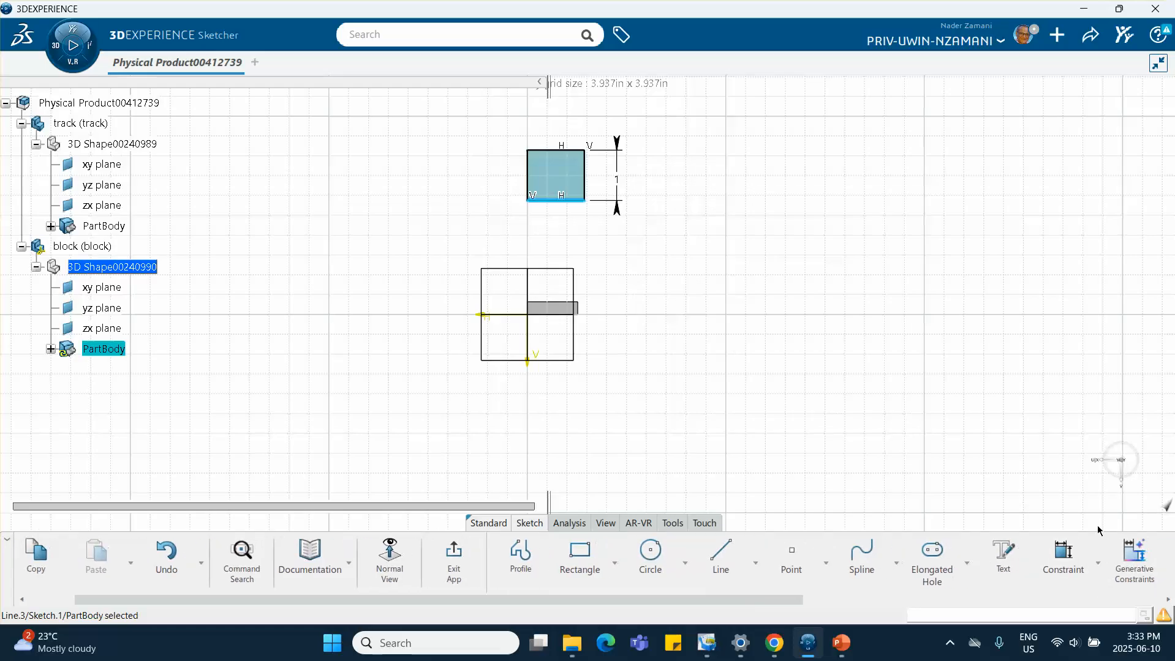
pyautogui.click(566, 205)
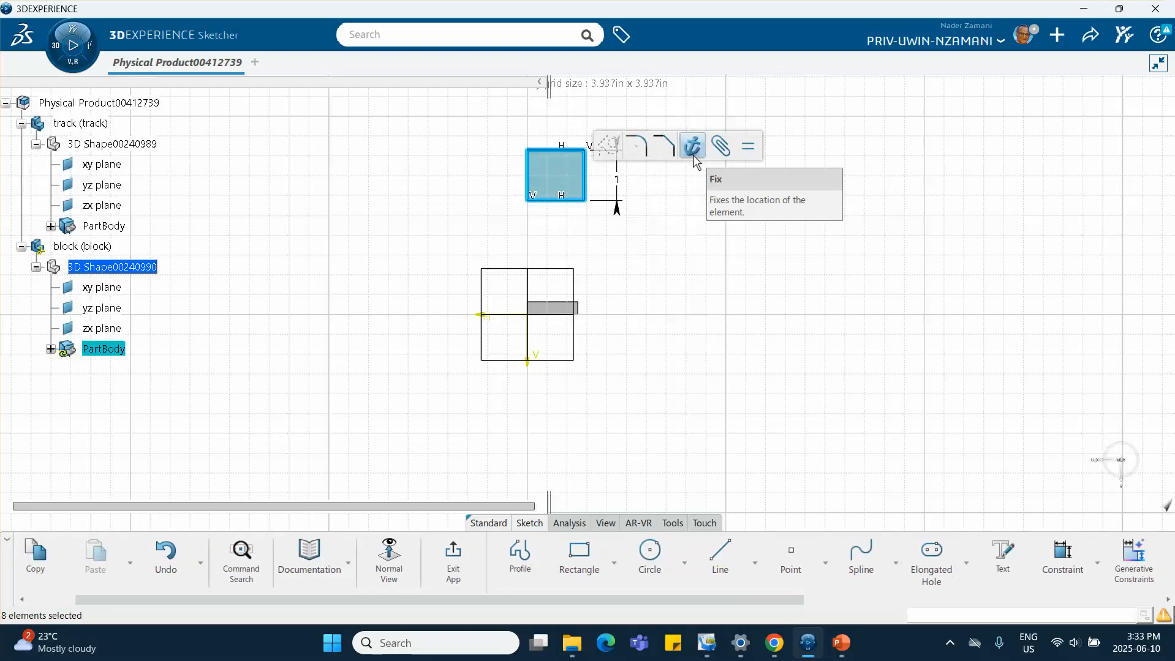
pyautogui.click(1055, 558)
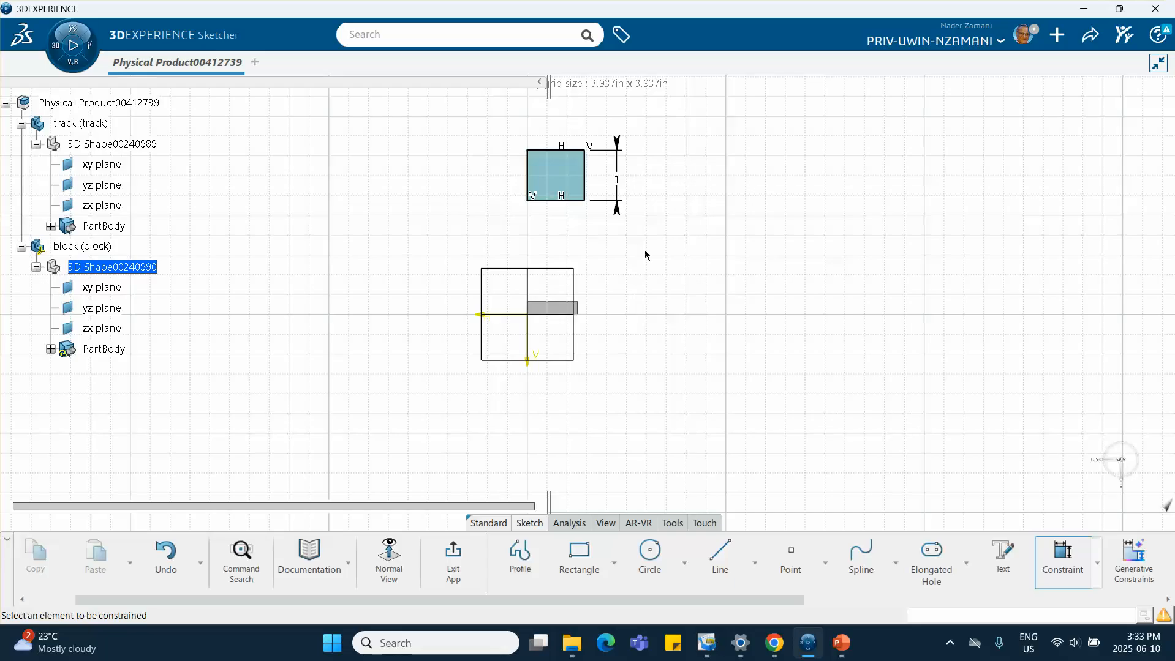
pyautogui.click(570, 201)
pyautogui.click(558, 228)
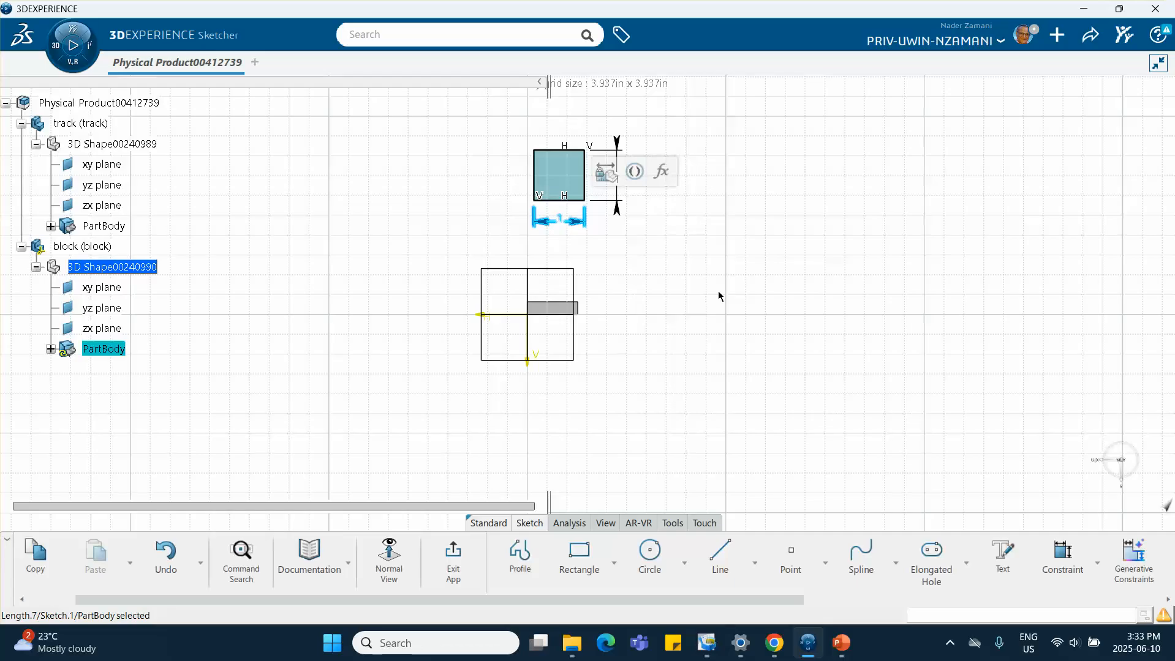
# Exit the sketch and pad the square profile with the default 0.787 in length
pyautogui.click(452, 558)
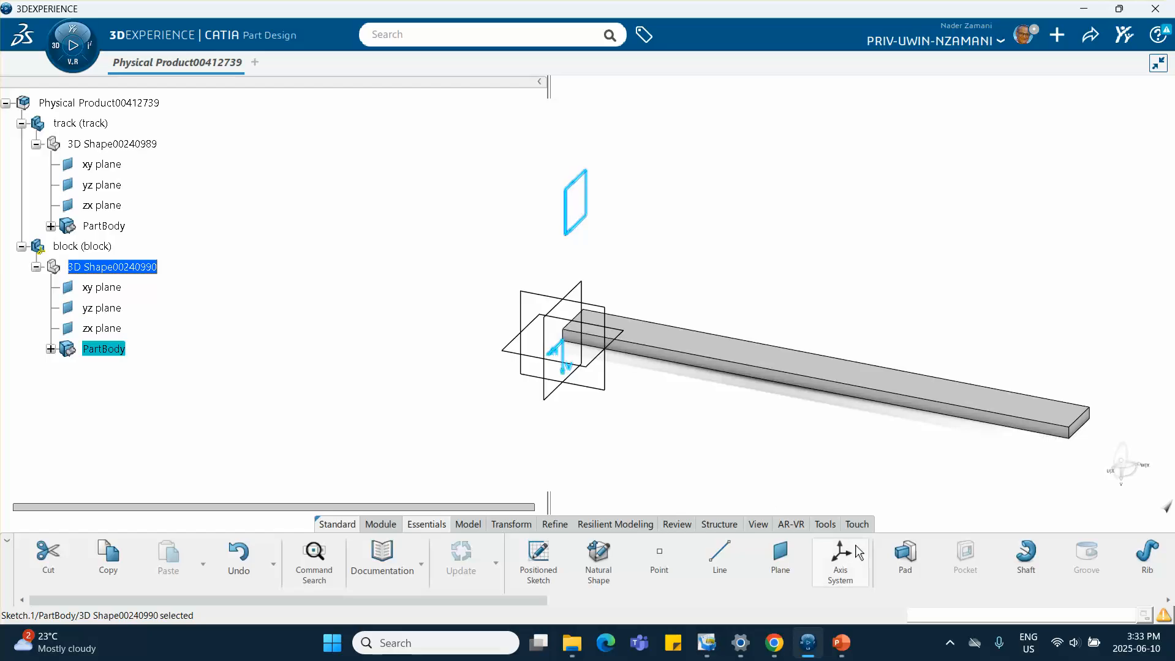
pyautogui.click(902, 547)
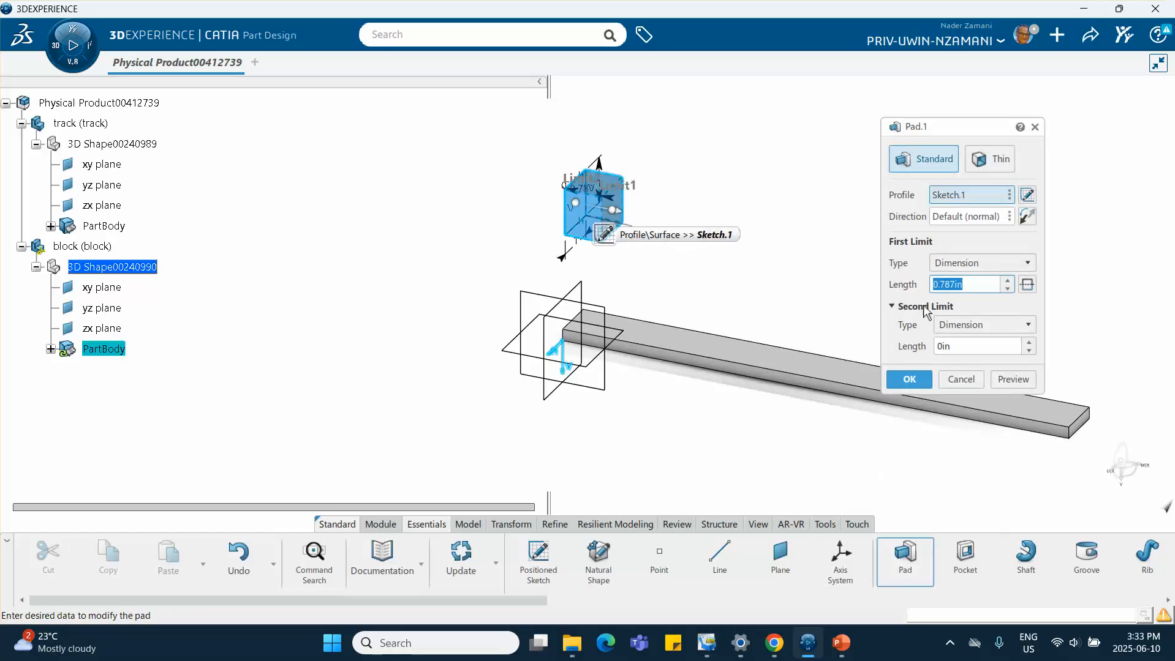
pyautogui.press('Return')
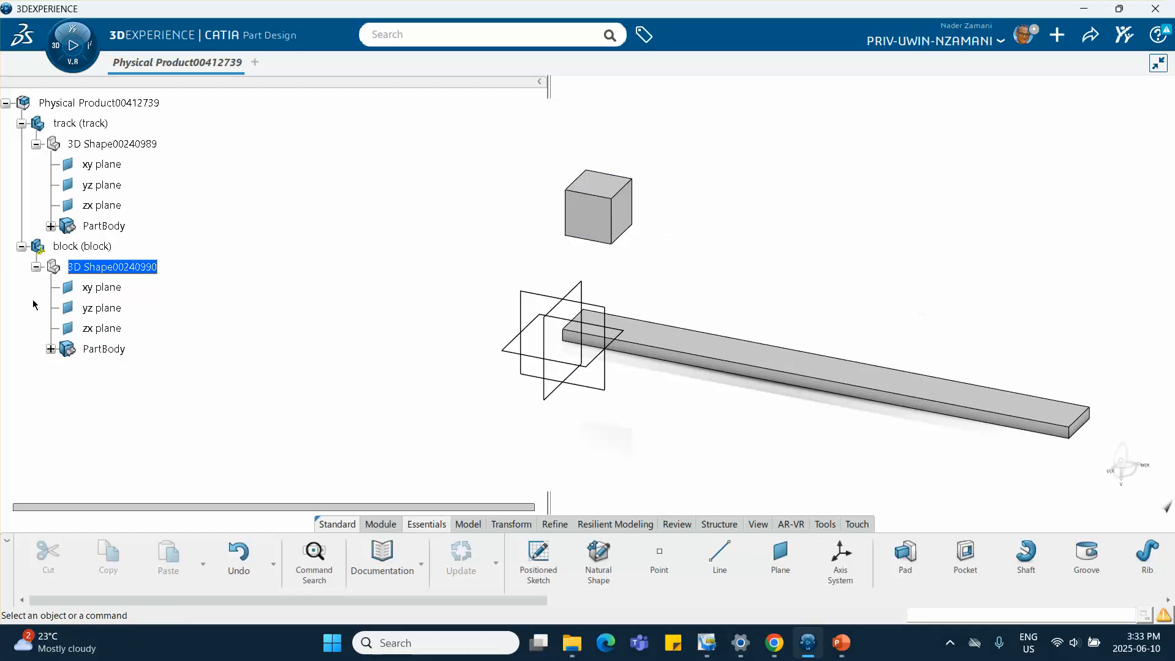
# Change the block part's display color to green through its properties
pyautogui.rightClick(100, 250)
pyautogui.click(126, 254)
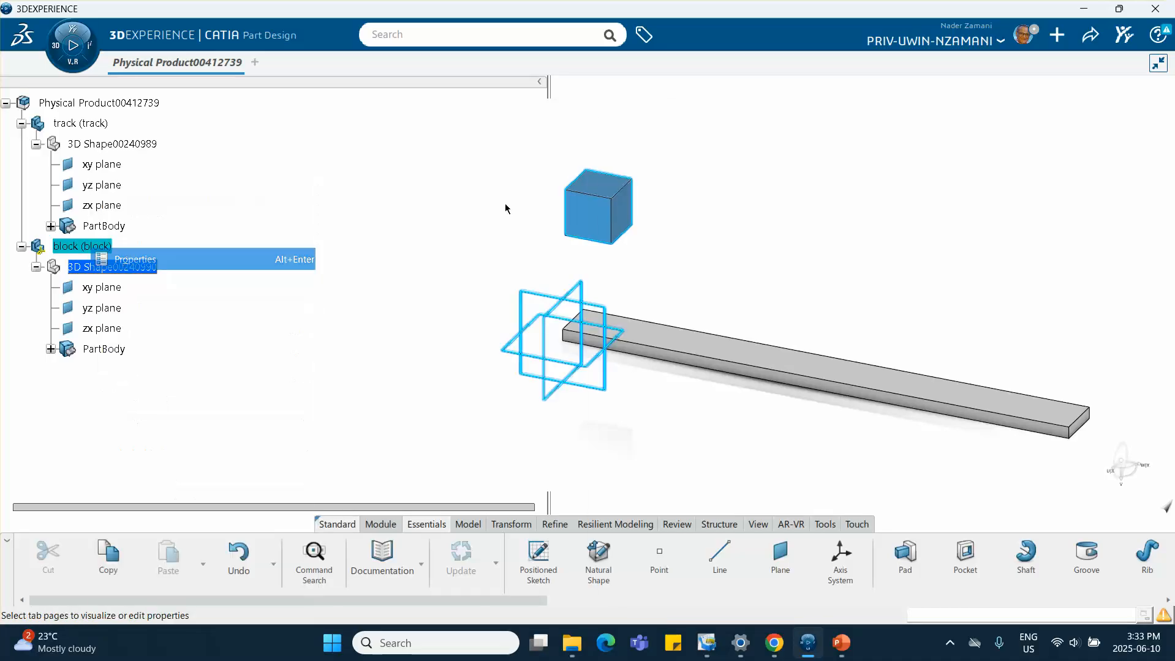
pyautogui.click(651, 169)
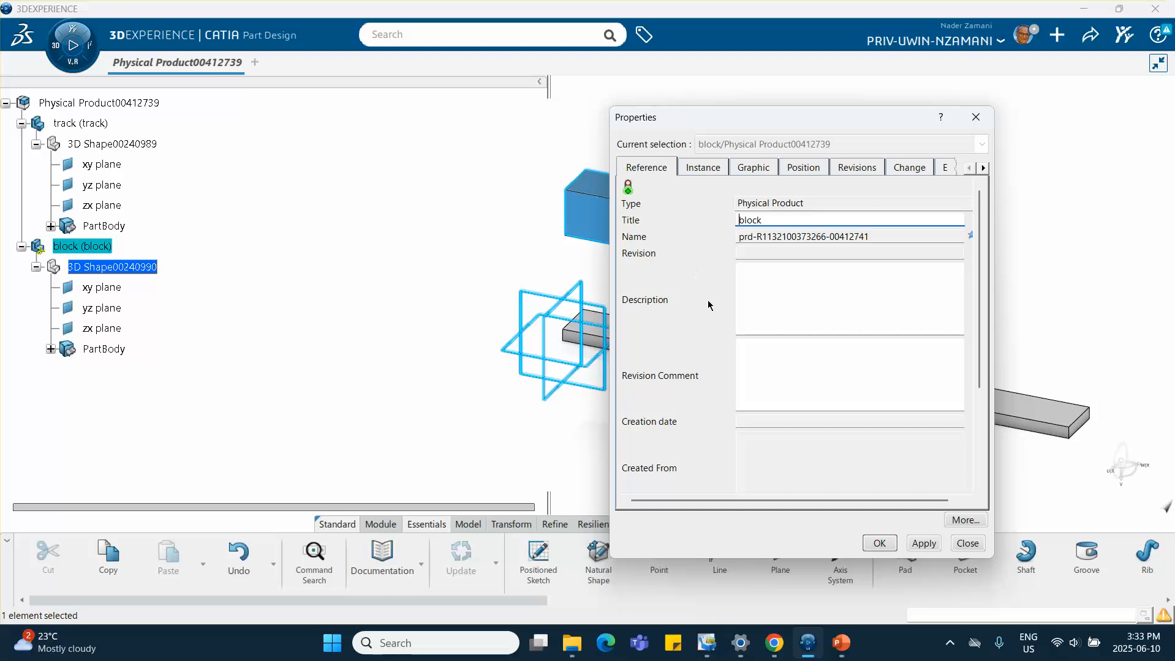
pyautogui.click(745, 173)
pyautogui.click(718, 221)
pyautogui.click(661, 415)
pyautogui.click(882, 544)
# Open a sketch on the block's top face and draw a small circle near its centre
pyautogui.click(386, 375)
pyautogui.moveTo(454, 307); pyautogui.dragTo(422, 336, button='middle')
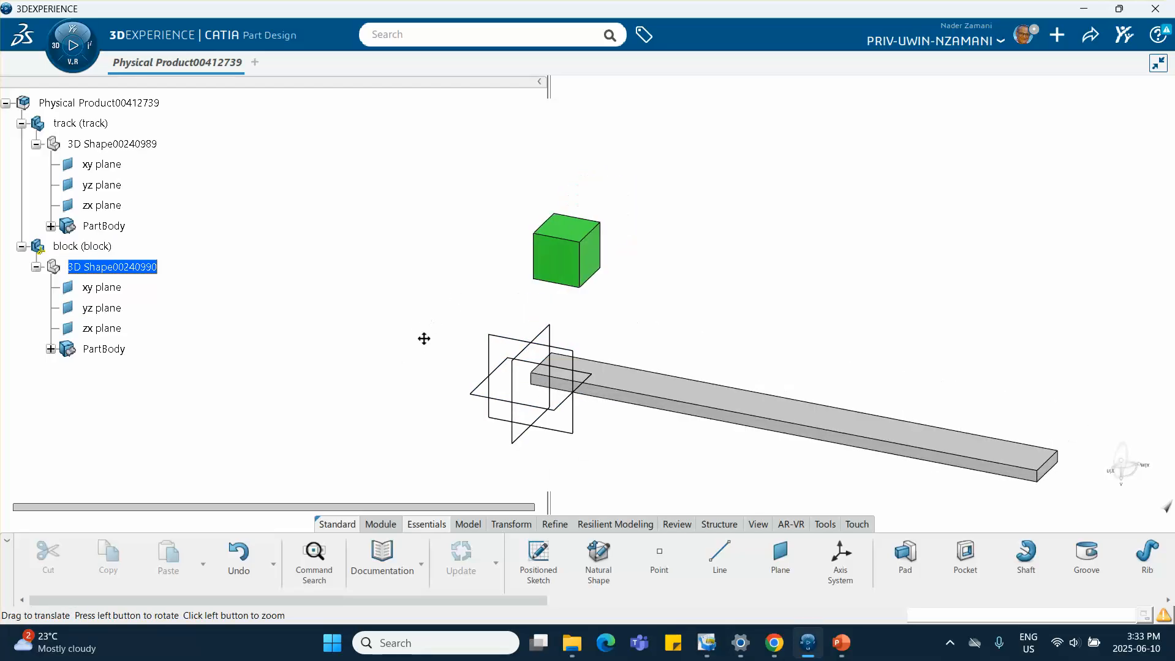
pyautogui.click(575, 229)
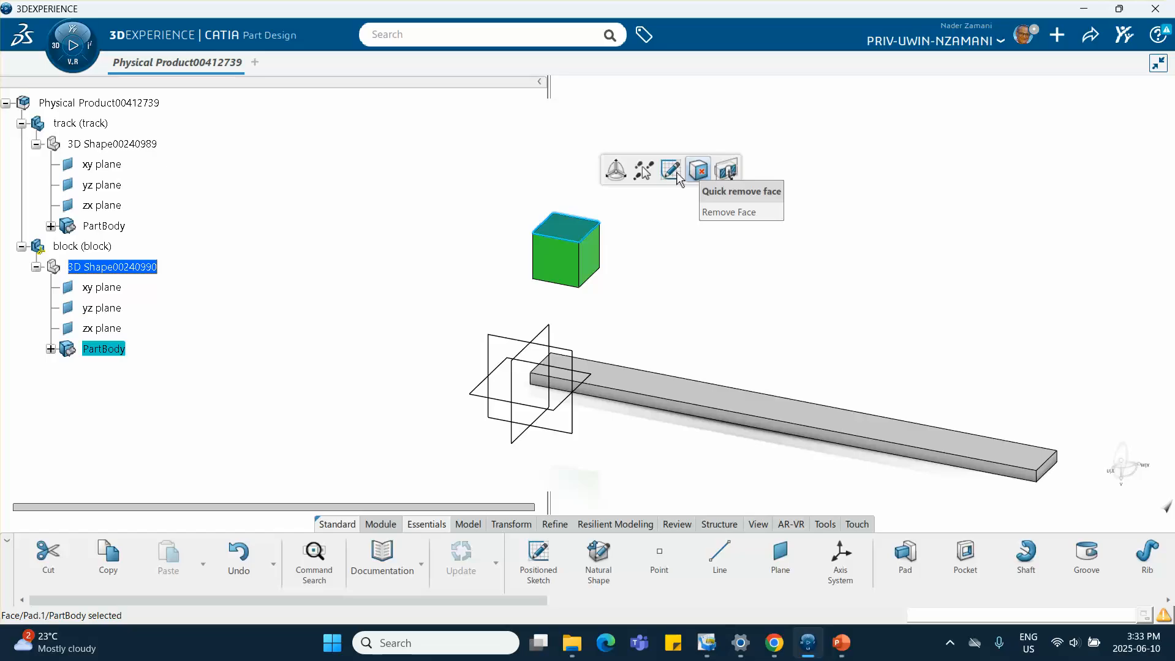
pyautogui.click(670, 172)
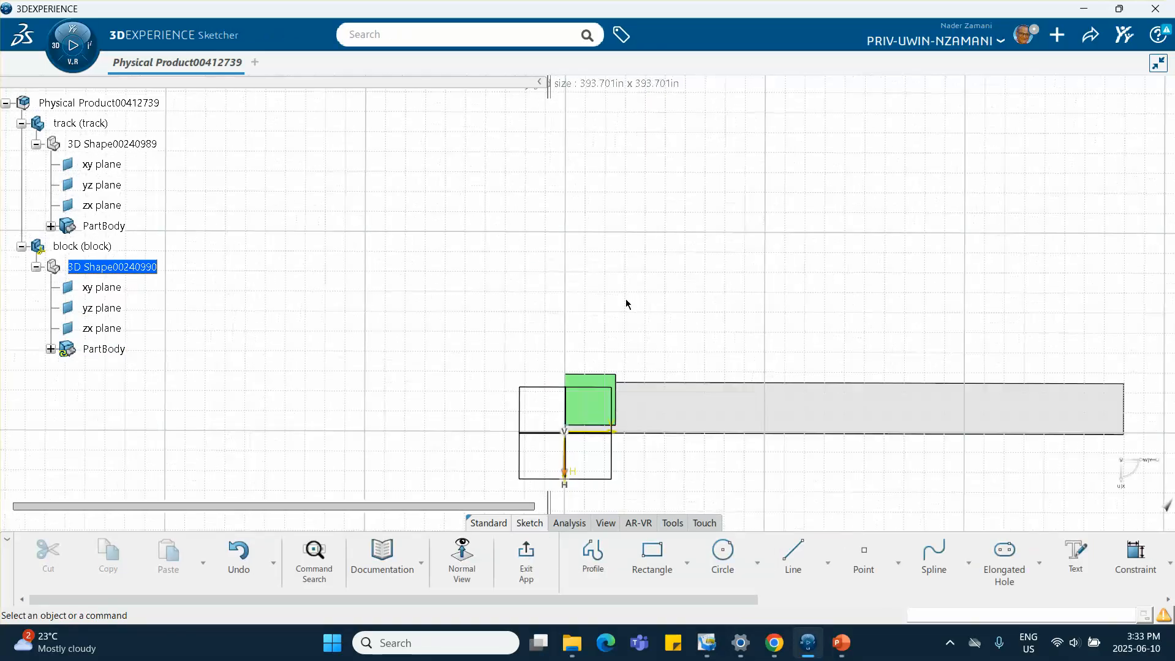
pyautogui.moveTo(625, 299)
pyautogui.mouseDown(button='middle')
pyautogui.moveTo(594, 241)
pyautogui.moveTo(584, 157)
pyautogui.mouseUp(button='middle')
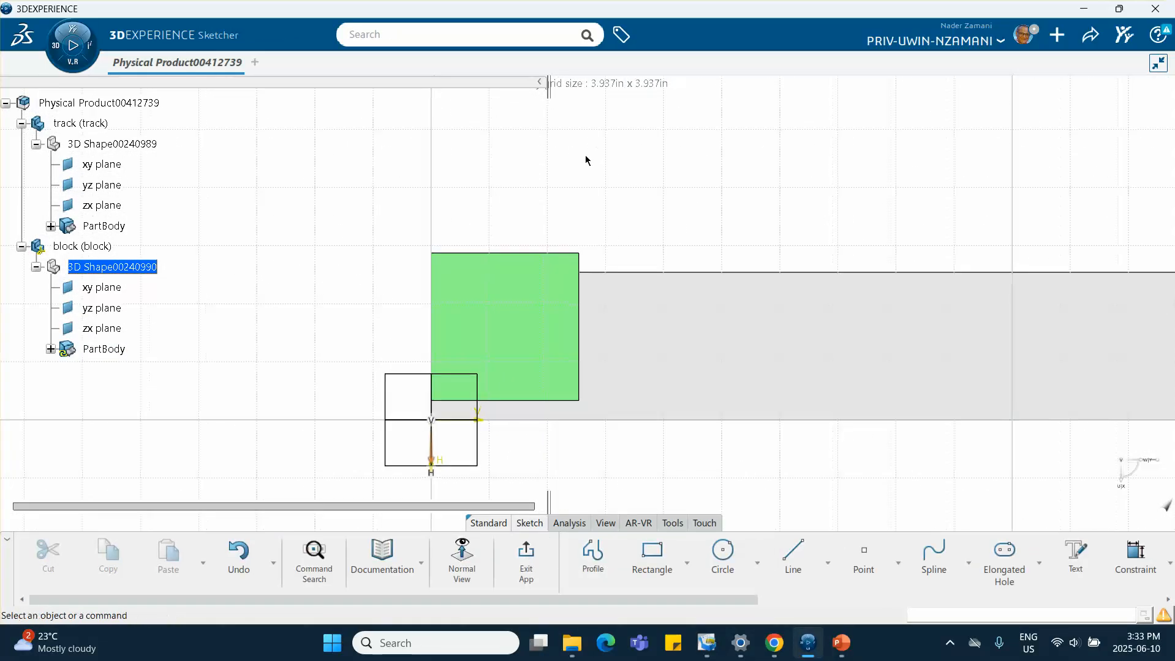
pyautogui.click(722, 558)
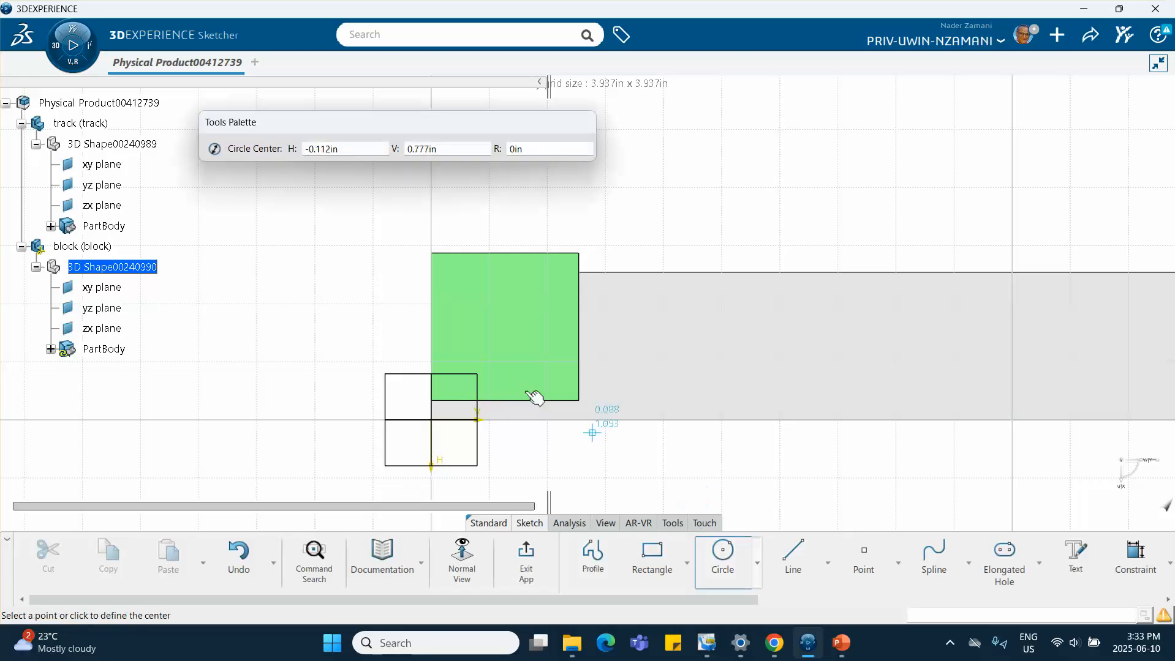
pyautogui.click(503, 329)
pyautogui.click(528, 337)
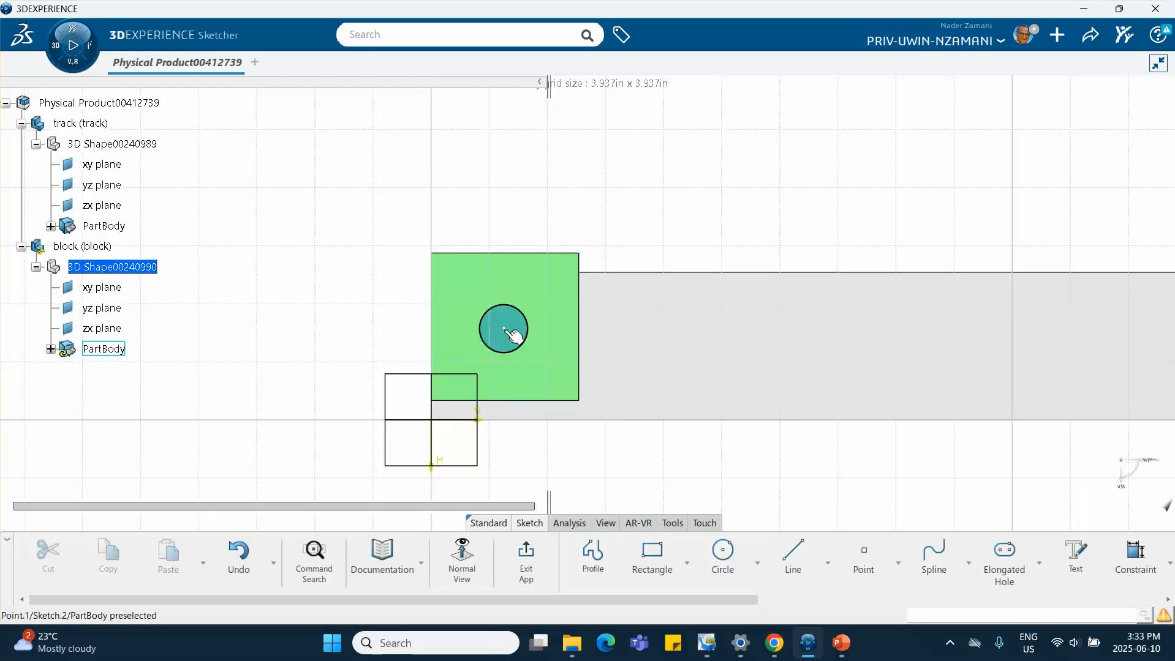
pyautogui.click(515, 334)
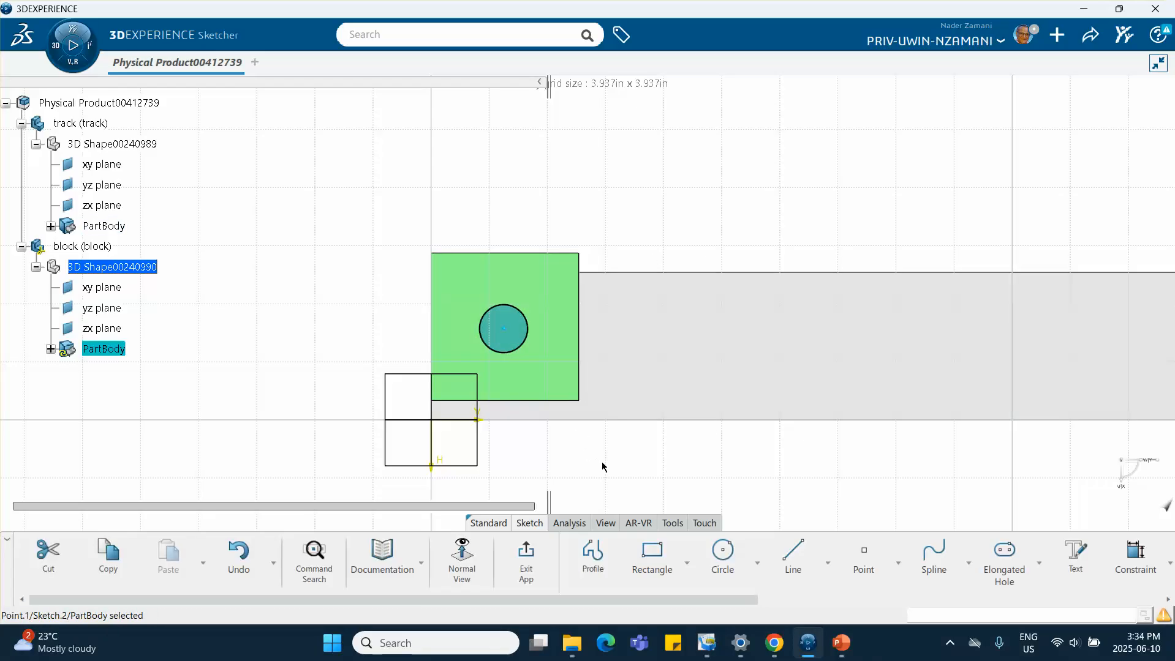
pyautogui.press('Escape')
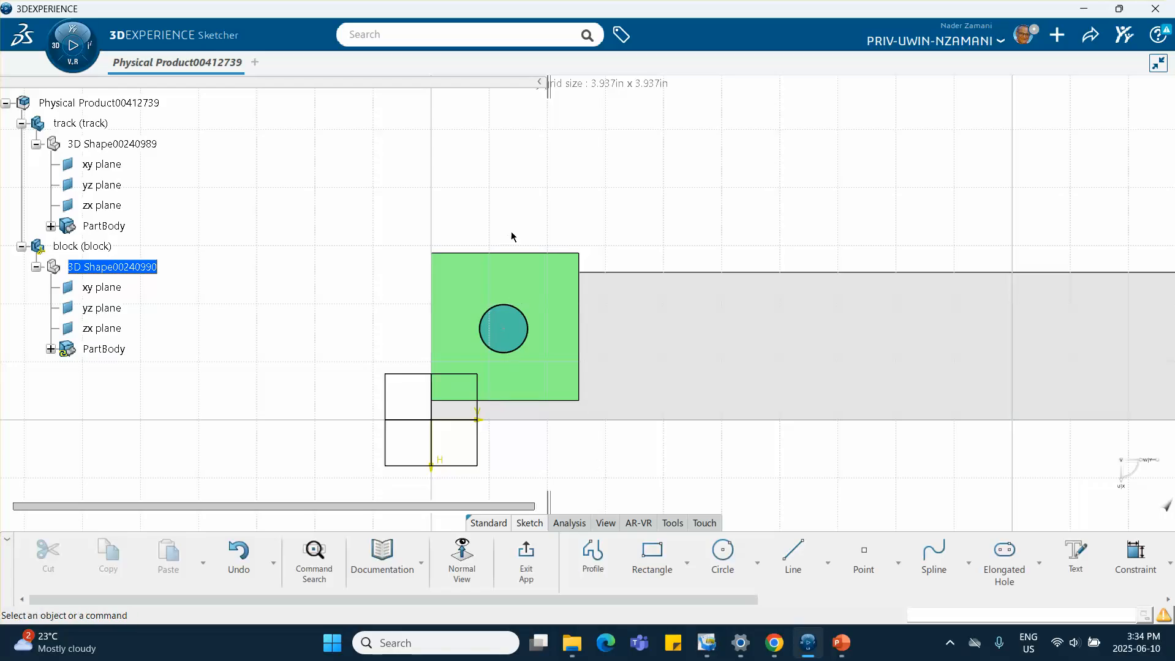
# Dimension the circle's centre 0.5 in from the square's left edge
pyautogui.click(1126, 558)
pyautogui.click(508, 330)
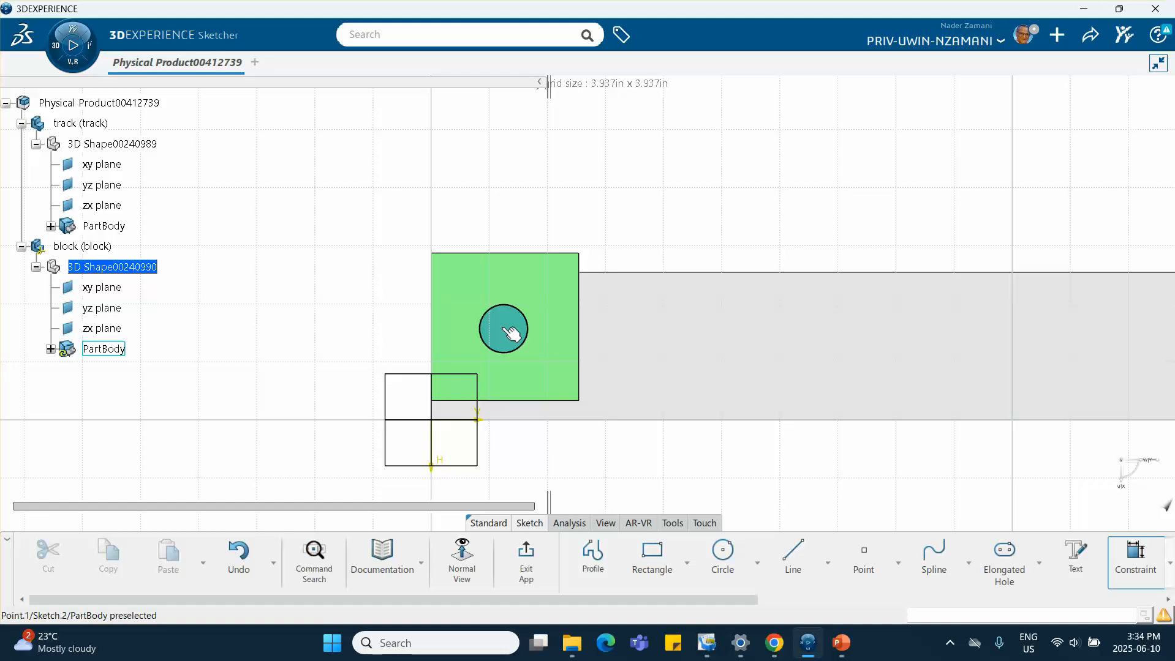
pyautogui.click(432, 335)
pyautogui.click(479, 198)
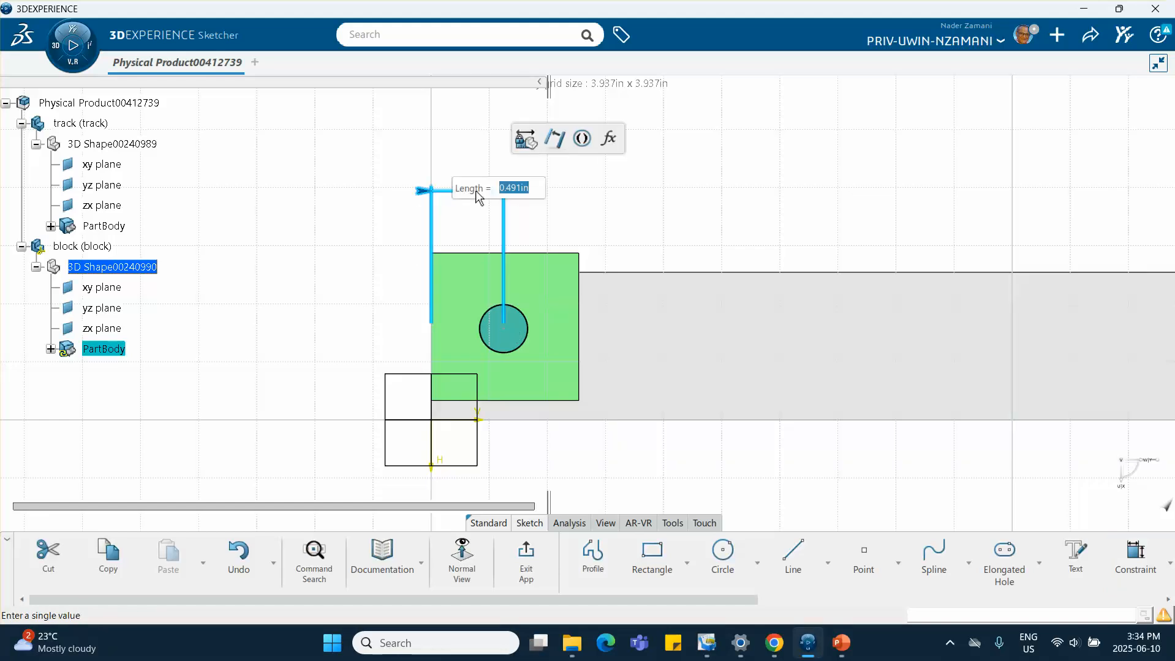
pyautogui.write('0.5')
pyautogui.press('Return')
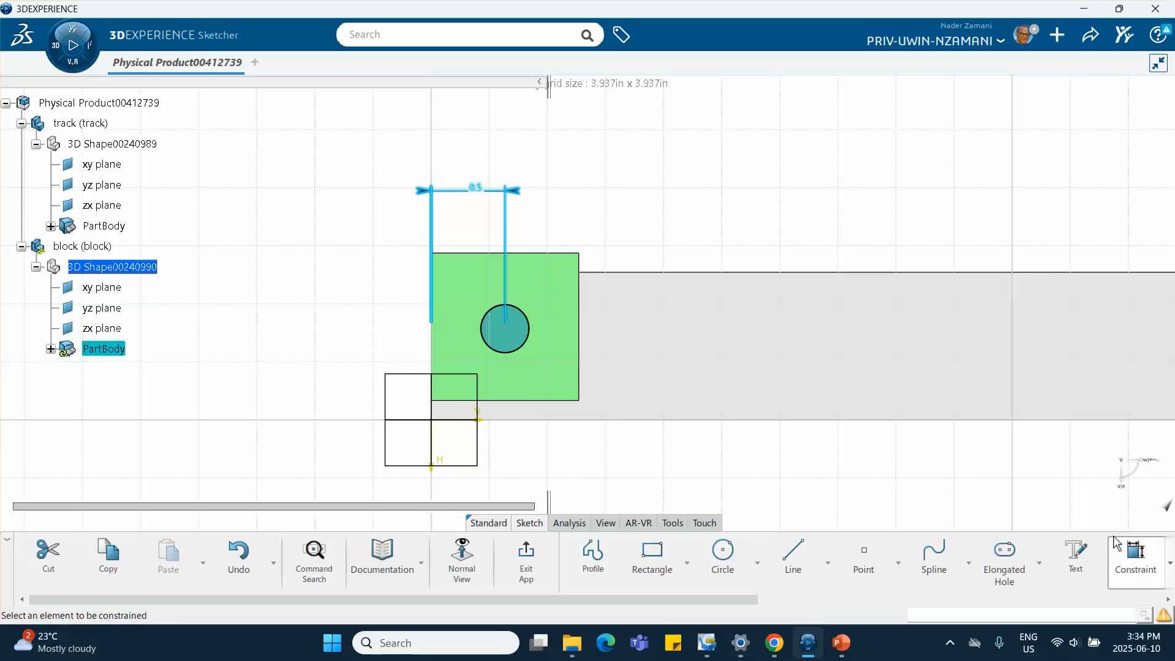
# Dimension the circle's centre 0.5 in from the square's top edge
pyautogui.click(1134, 556)
pyautogui.click(517, 332)
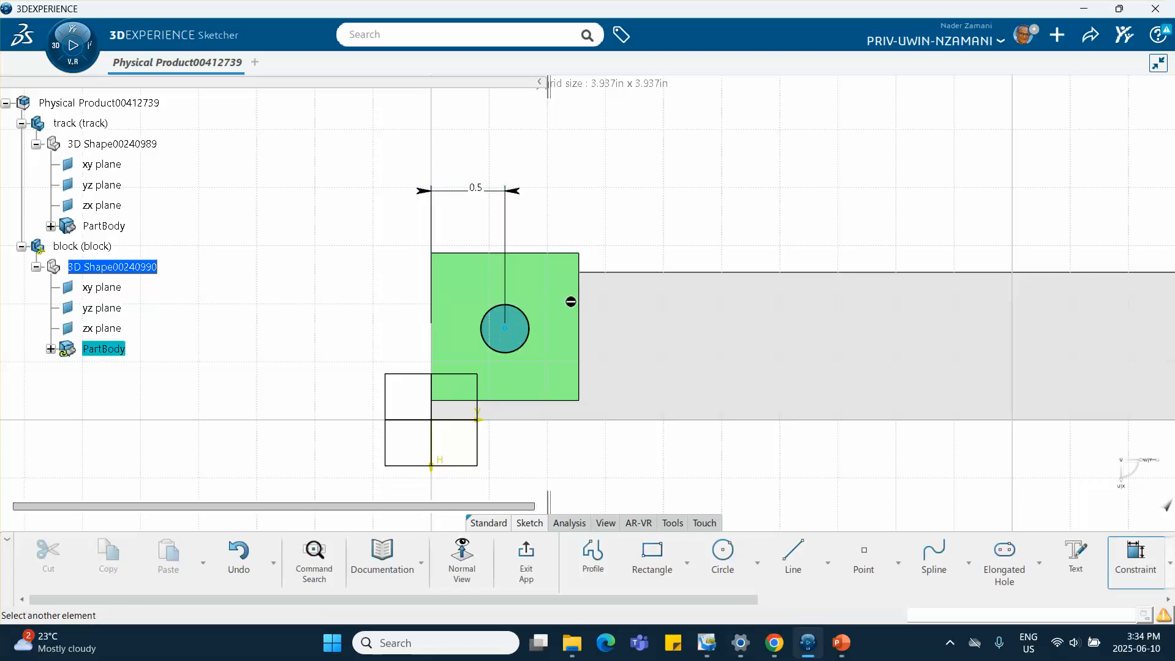
pyautogui.click(557, 255)
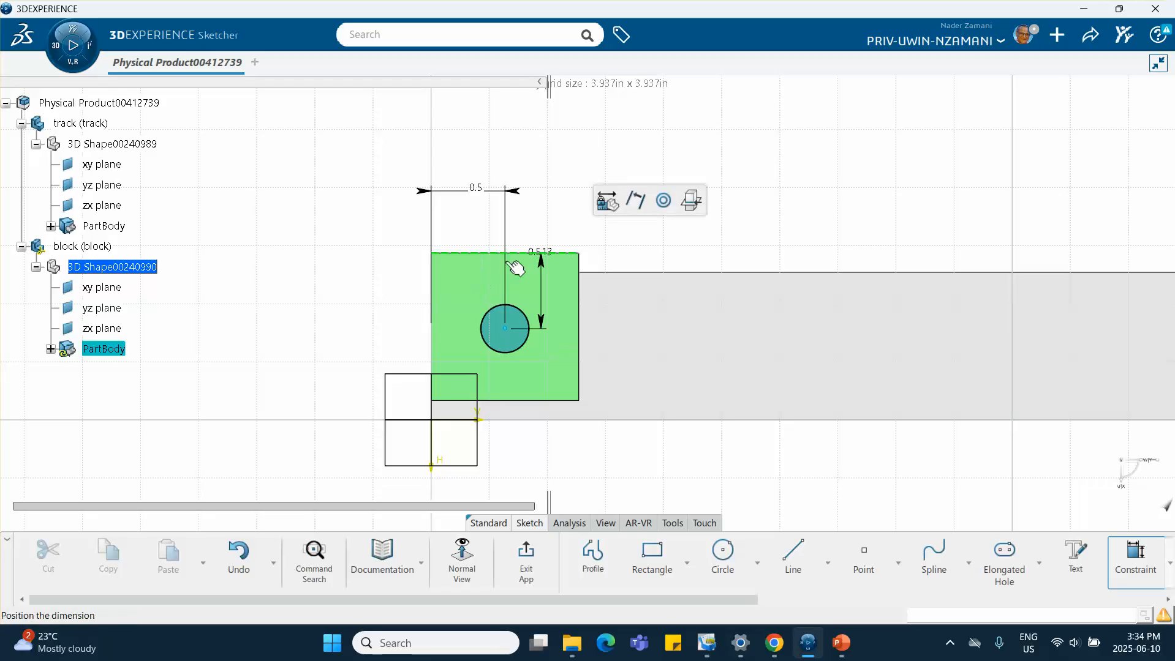
pyautogui.click(346, 283)
pyautogui.write('.')
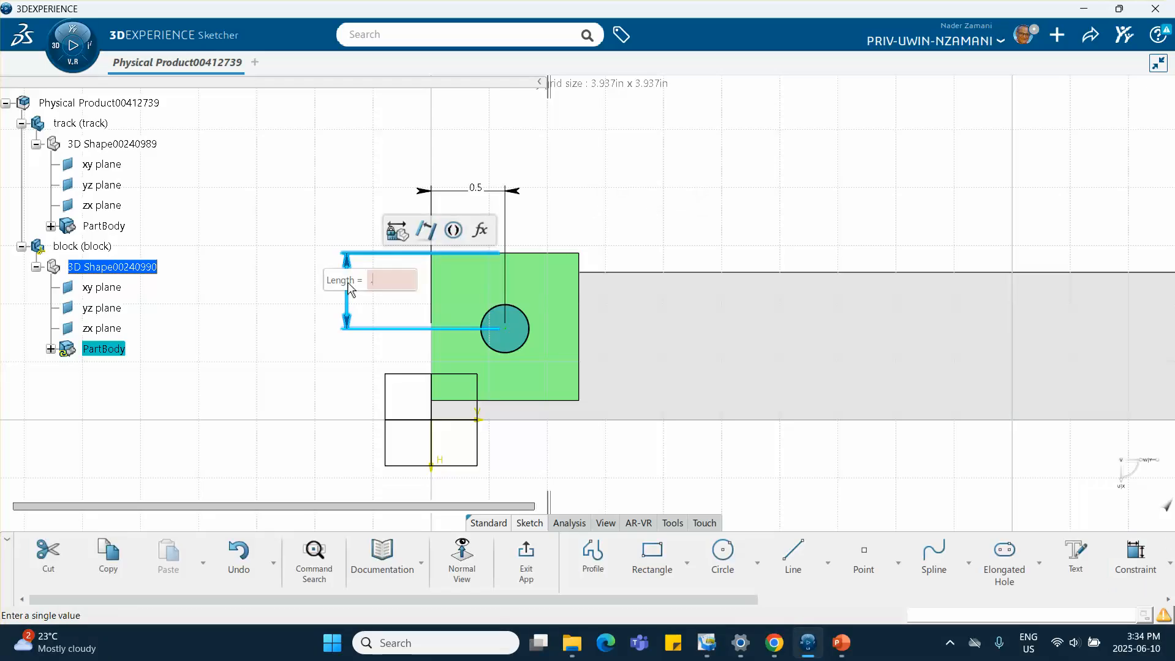
pyautogui.write('5')
pyautogui.press('Return')
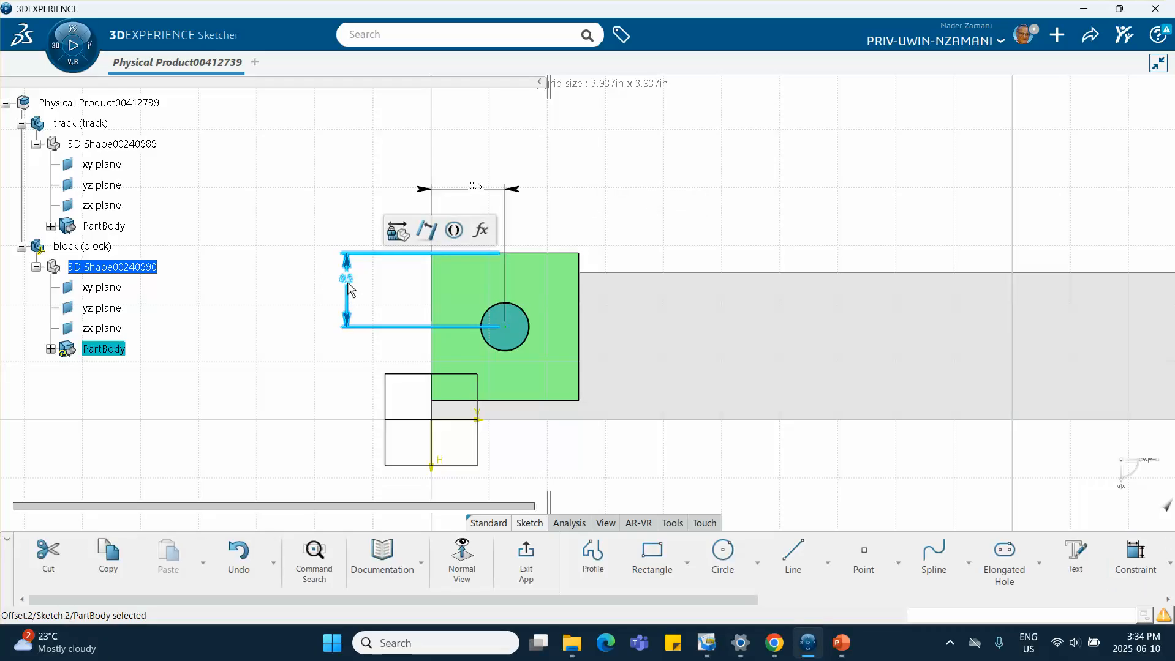
# Exit the sketch and pocket the circle into the block with a 1 in depth
pyautogui.click(513, 547)
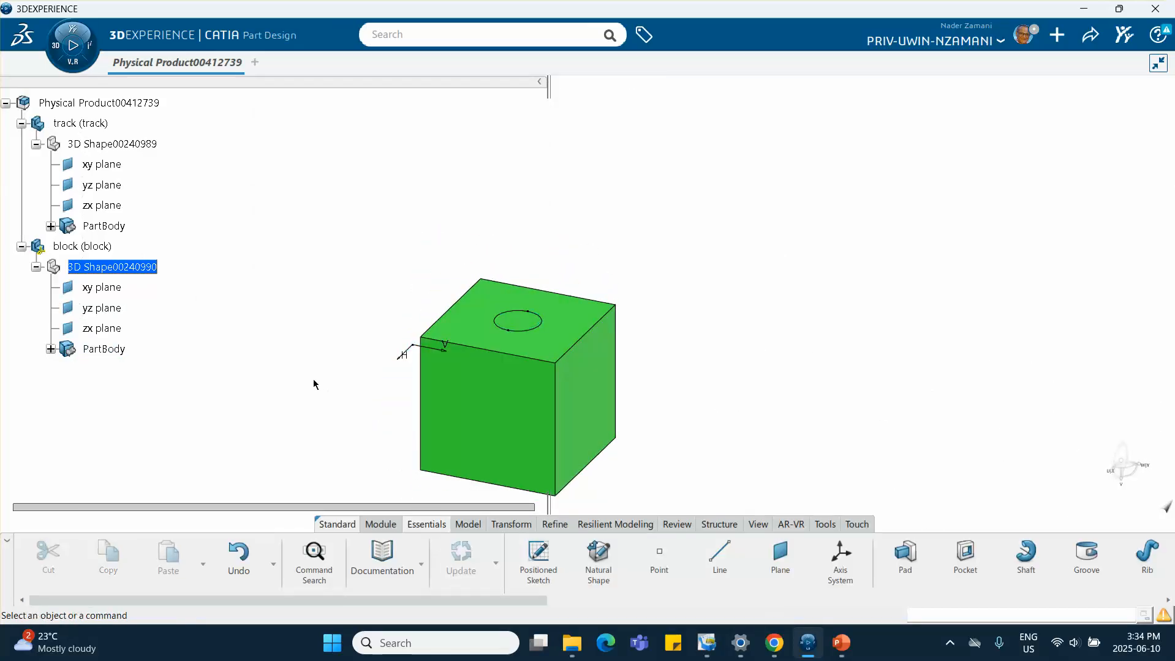
pyautogui.moveTo(318, 382); pyautogui.dragTo(275, 235, button='middle')
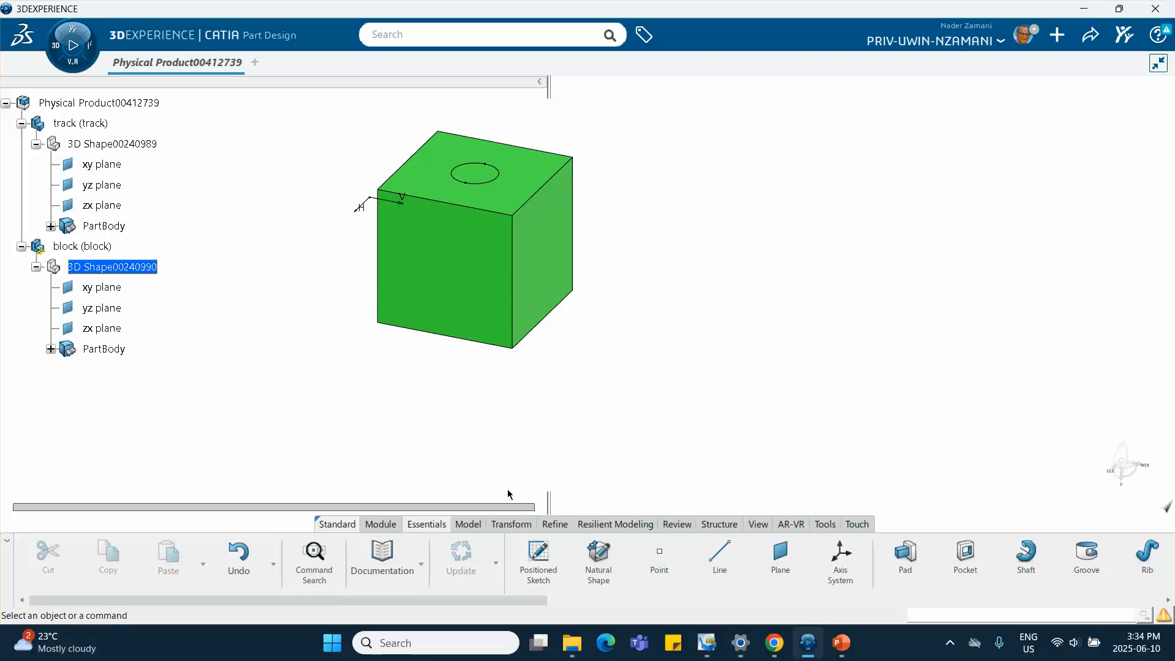
pyautogui.click(966, 558)
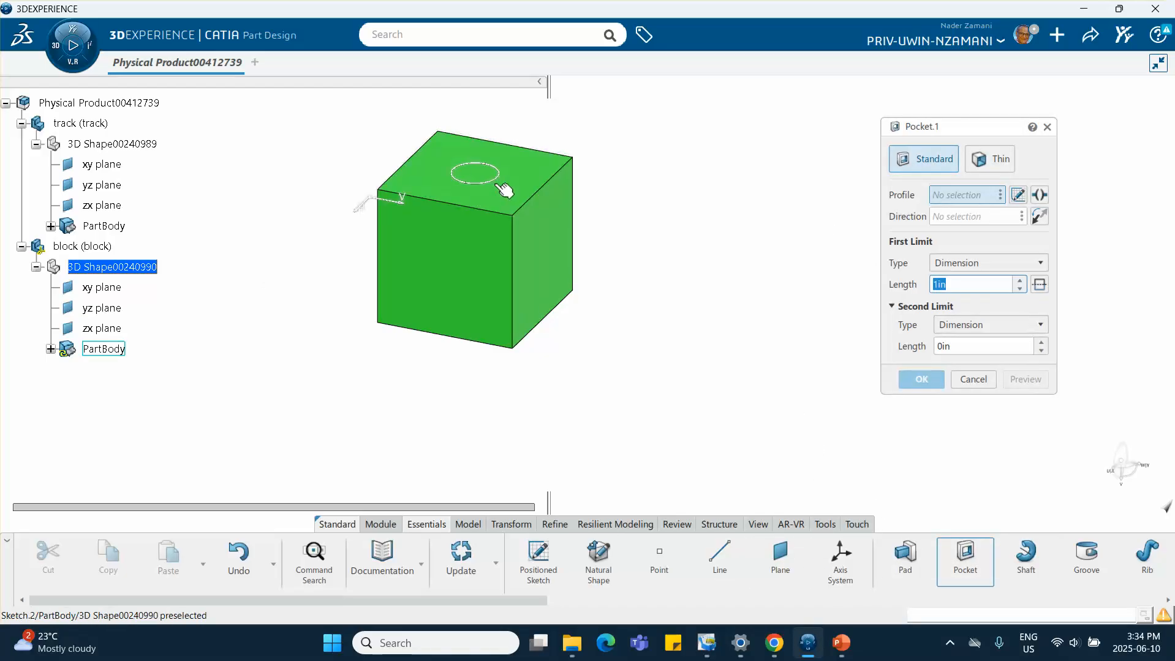
pyautogui.click(475, 184)
pyautogui.click(922, 379)
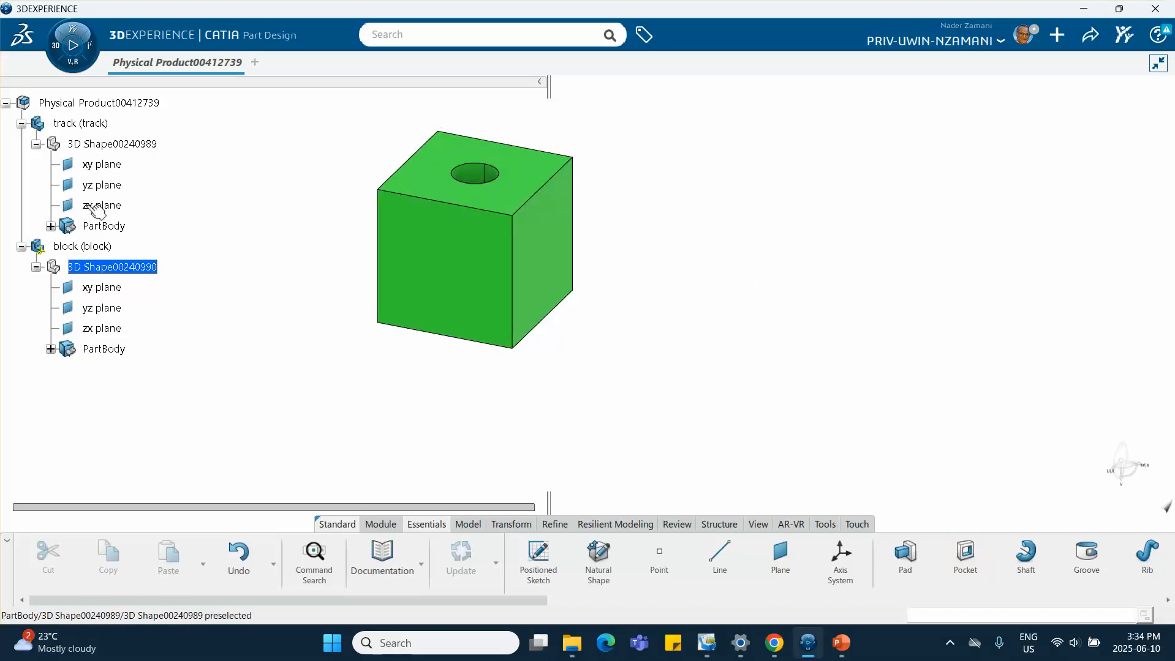
# Return to the assembly level and insert a new 3D Part into the root product
pyautogui.doubleClick(85, 104)
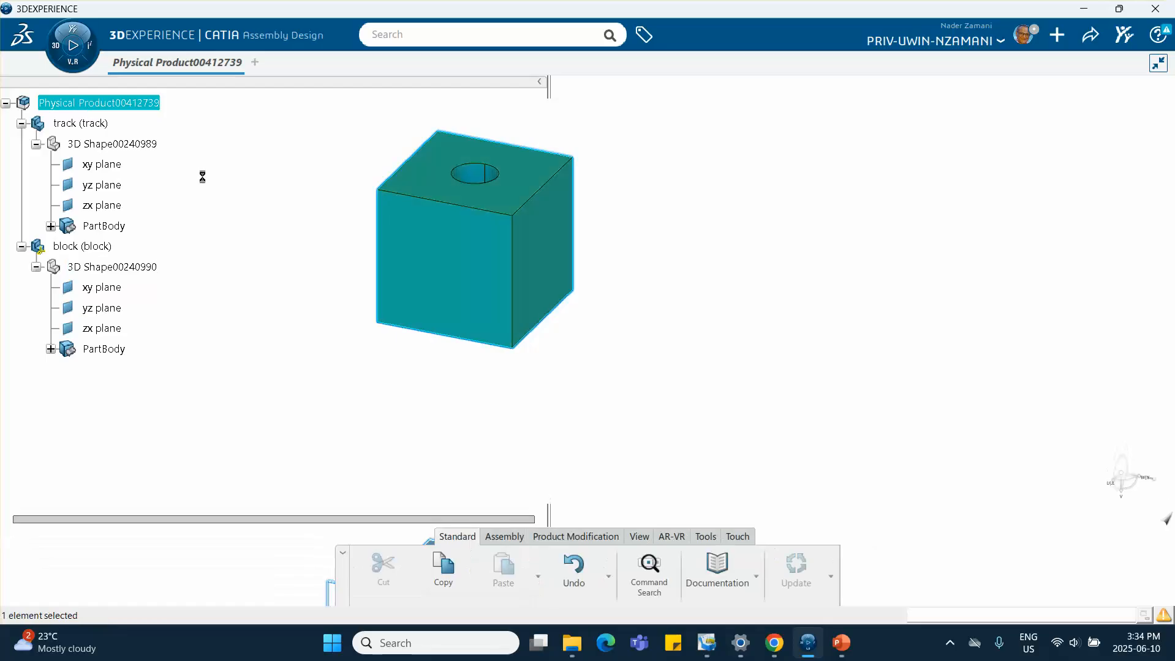
pyautogui.rightClick(128, 105)
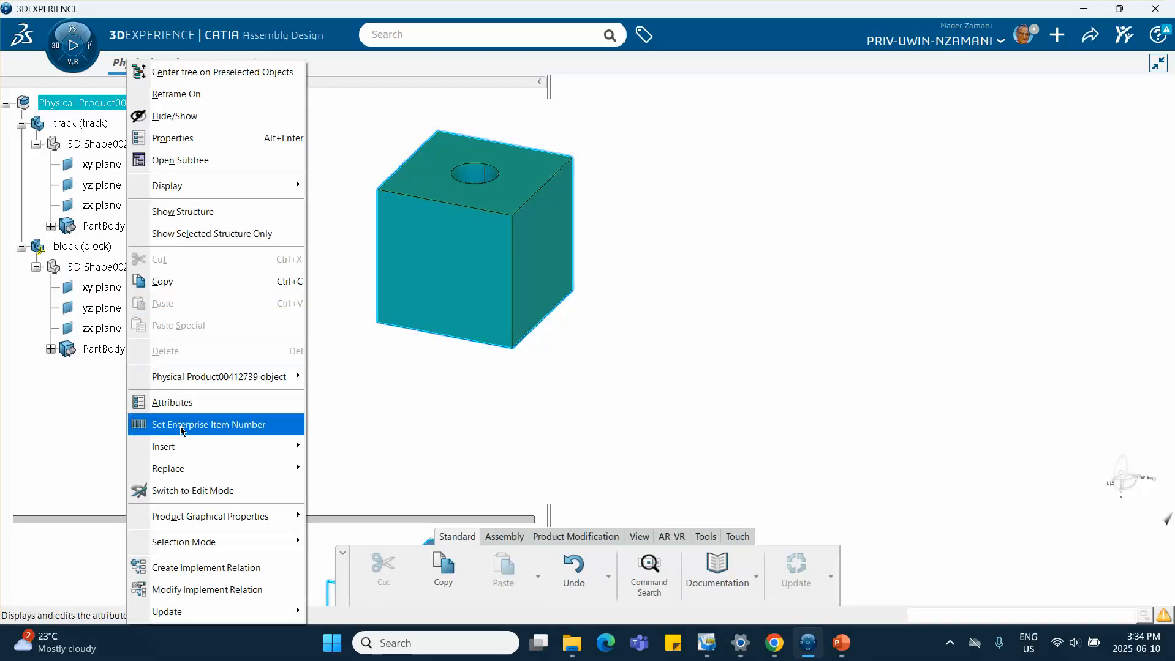
pyautogui.moveTo(184, 447)
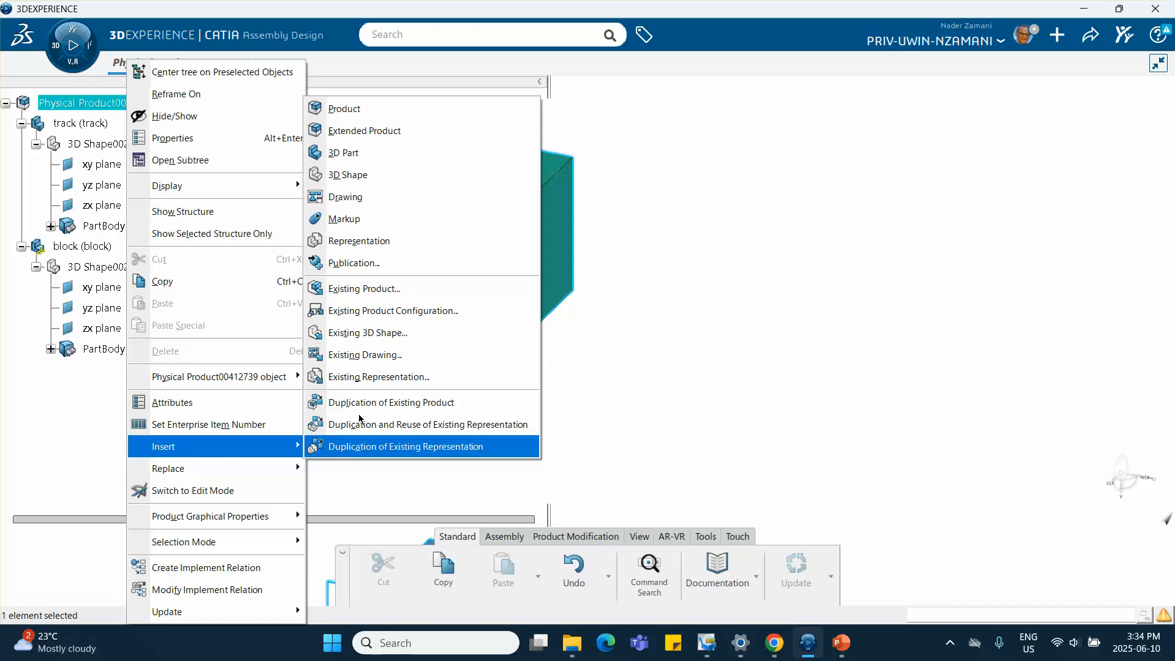
pyautogui.click(354, 154)
# Open the new part's properties and set both its instance title and reference title to arm
pyautogui.rightClick(120, 370)
pyautogui.click(210, 93)
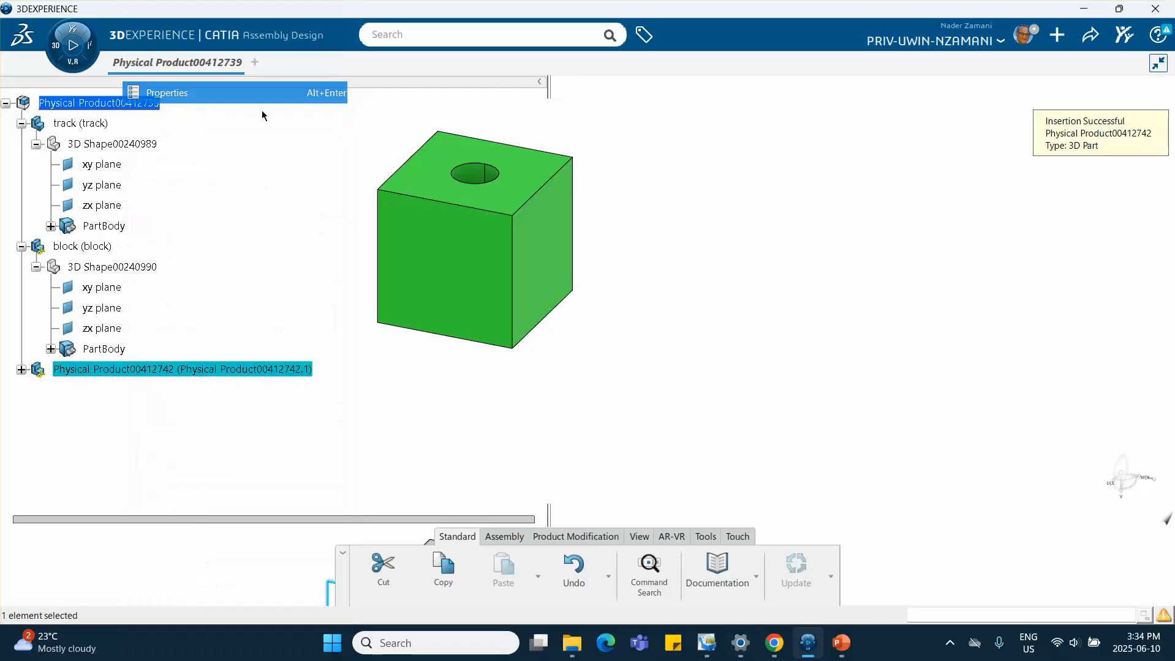
pyautogui.click(698, 168)
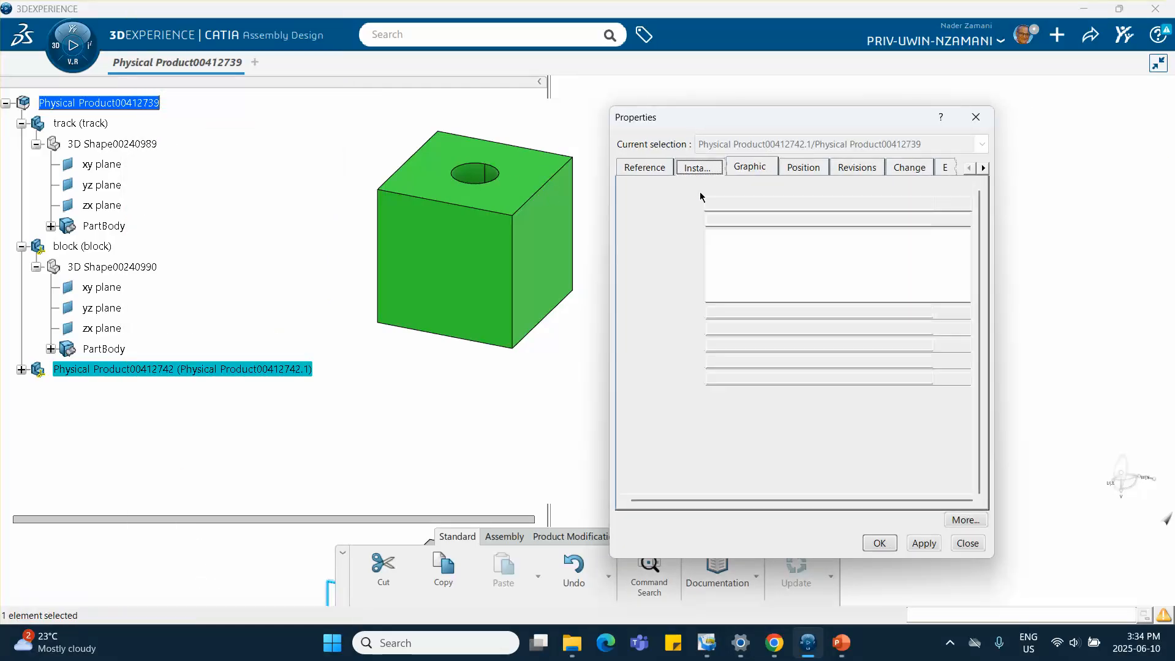
pyautogui.write('arm')
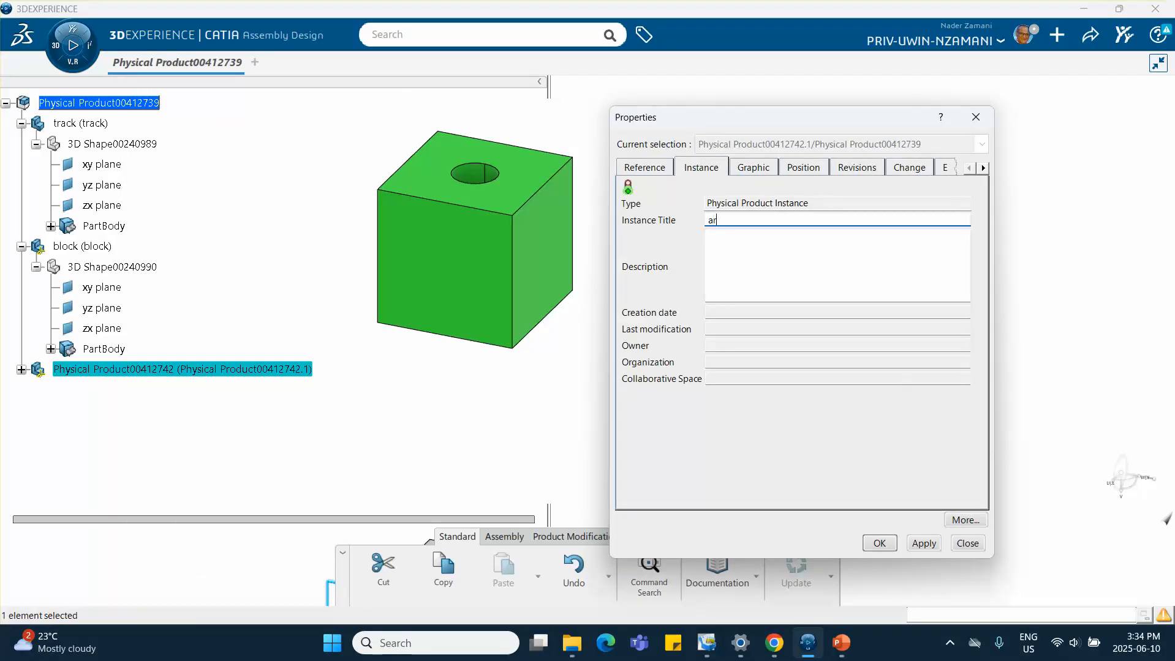
pyautogui.click(643, 168)
pyautogui.doubleClick(839, 219)
pyautogui.write('arm')
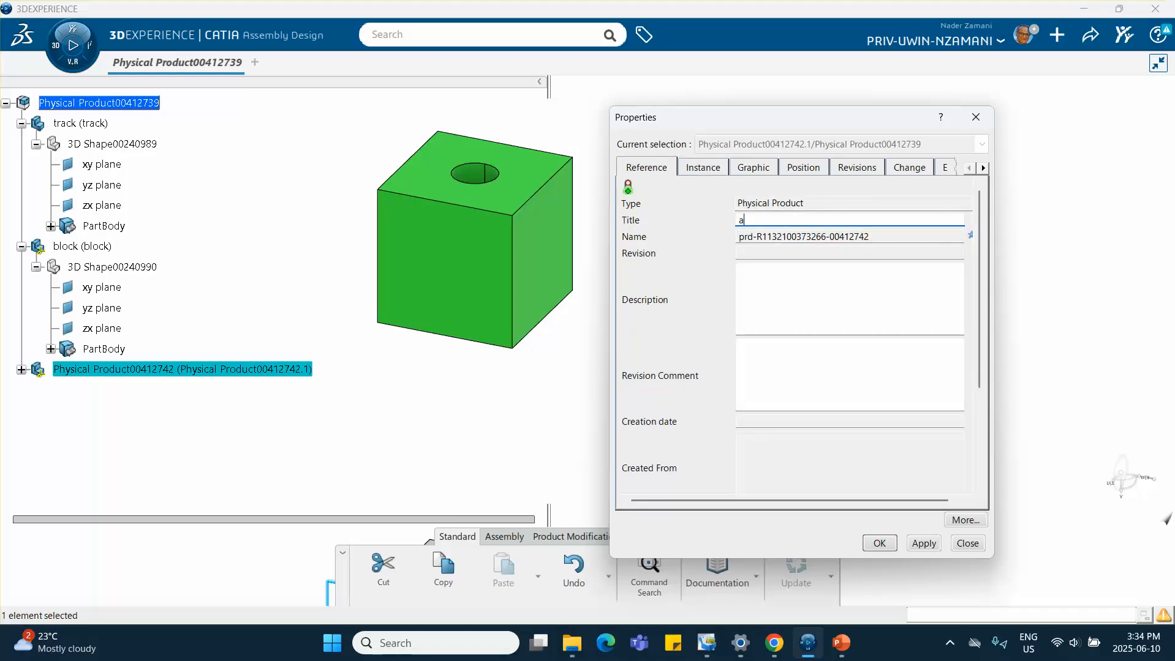
# Set the arm part's graphic colour to orange and confirm the properties
pyautogui.click(743, 172)
pyautogui.click(691, 221)
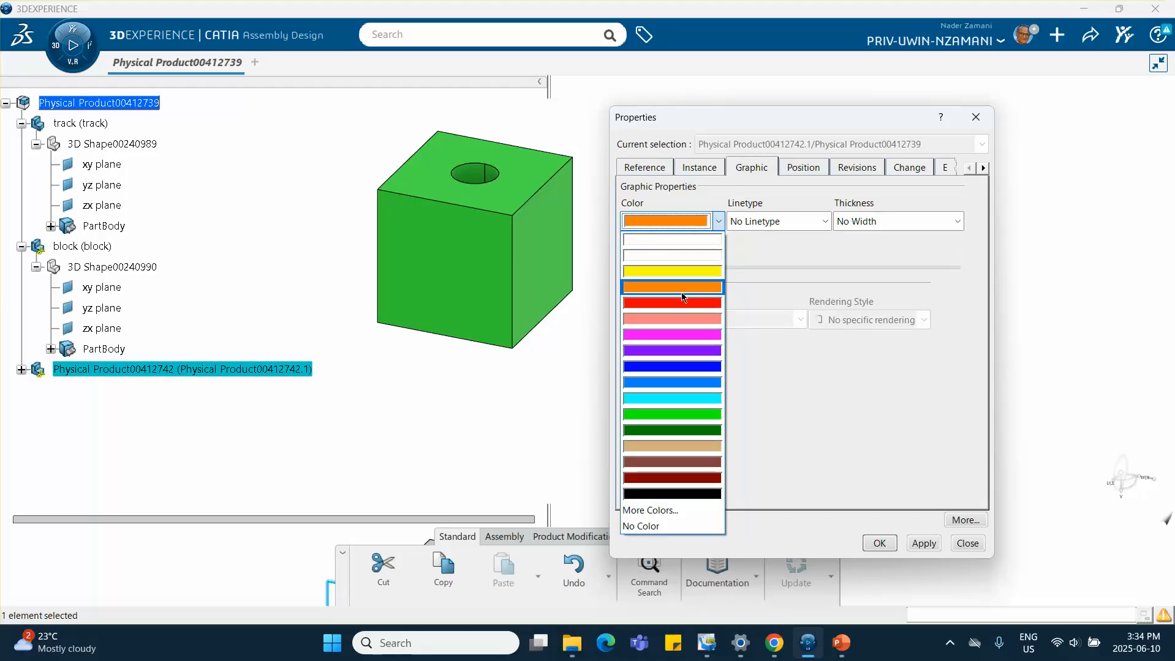
pyautogui.click(686, 293)
pyautogui.click(879, 542)
# Open a sketch for the arm on the block's top face and draw a tapered profile with a tangent arc around the hole
pyautogui.click(22, 370)
pyautogui.doubleClick(91, 397)
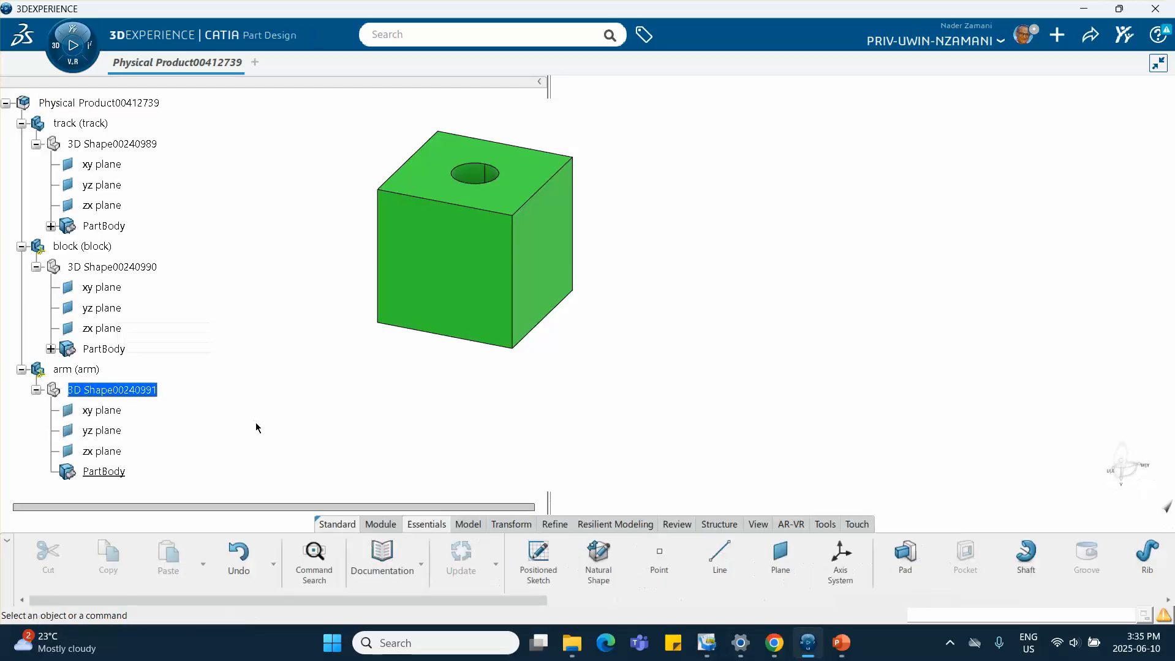
pyautogui.click(522, 191)
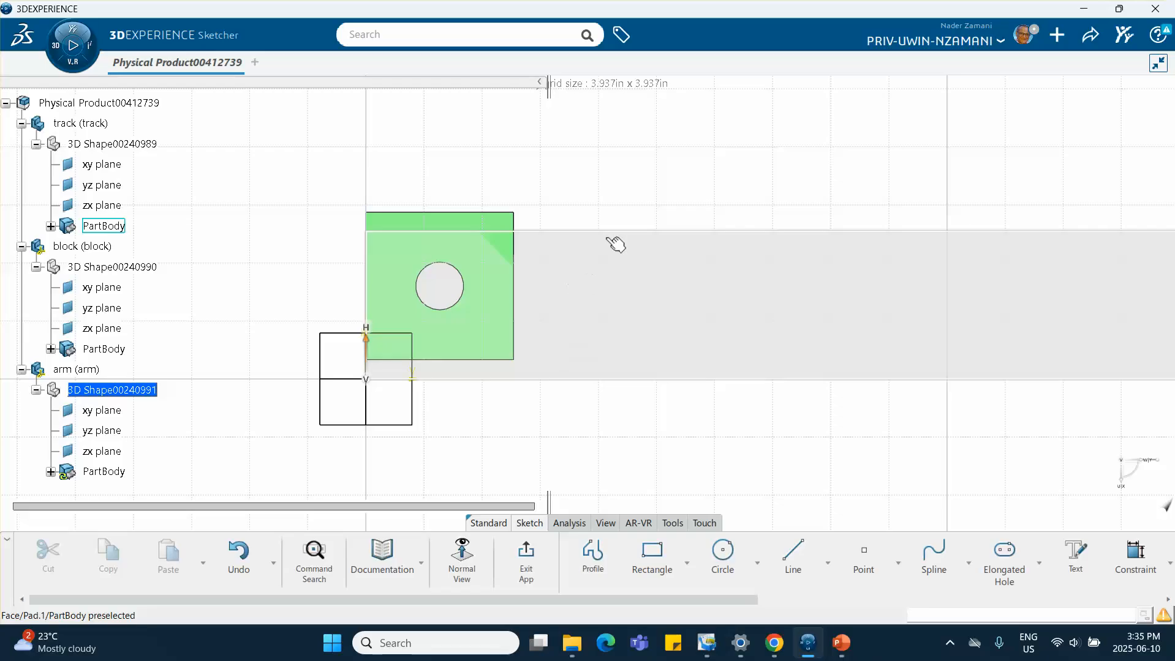
pyautogui.moveTo(671, 165)
pyautogui.mouseDown(button='middle')
pyautogui.moveTo(652, 202)
pyautogui.moveTo(908, 485)
pyautogui.mouseUp(button='middle')
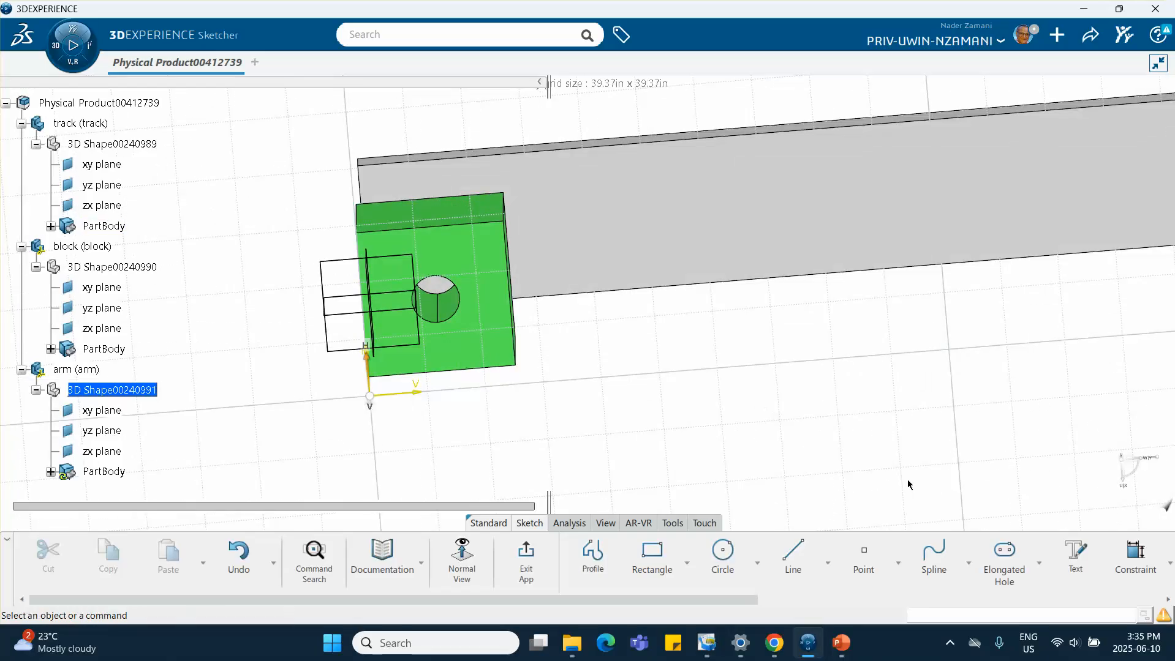
pyautogui.scroll(-6, 954, 561)
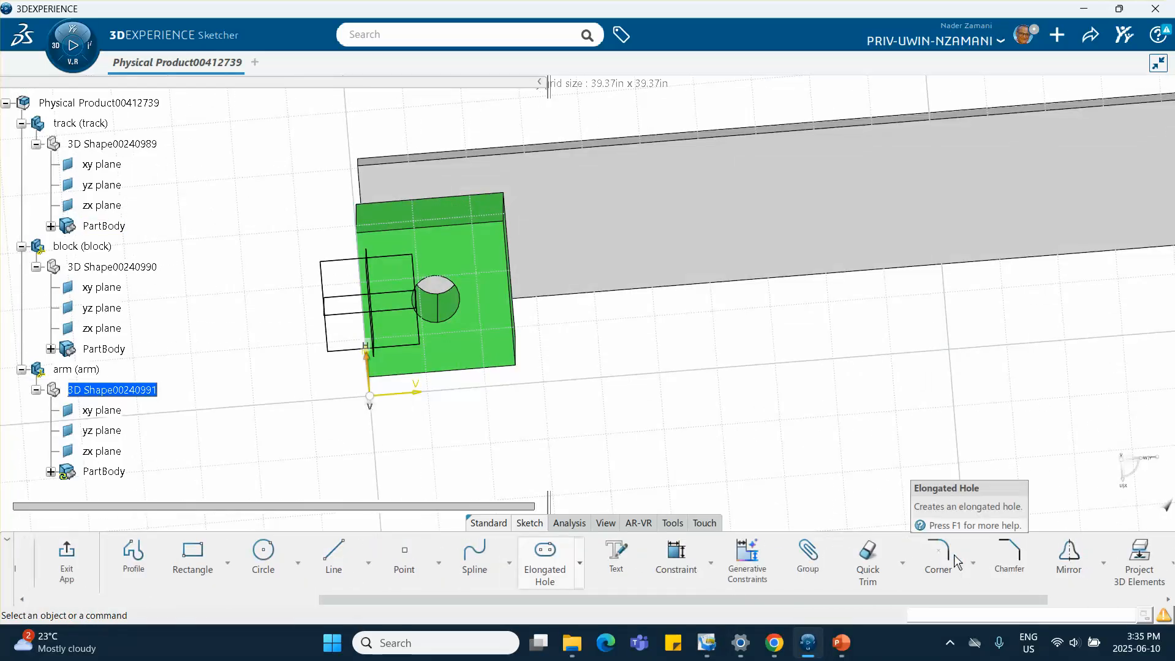
pyautogui.scroll(-1, 954, 561)
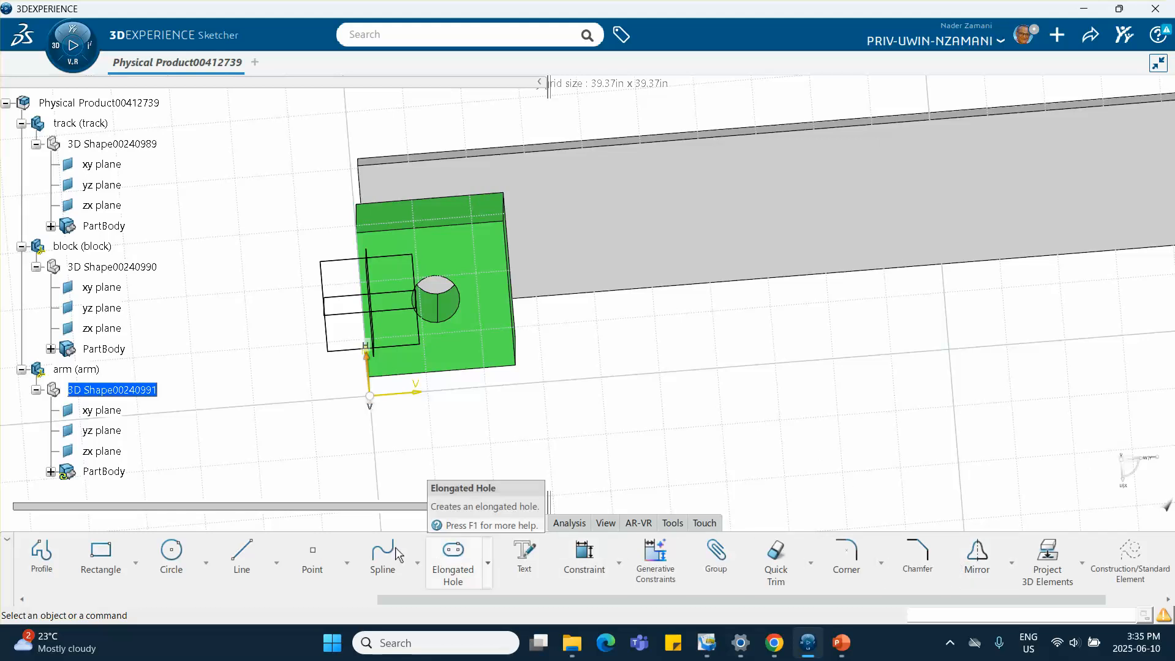
pyautogui.scroll(3, 250, 557)
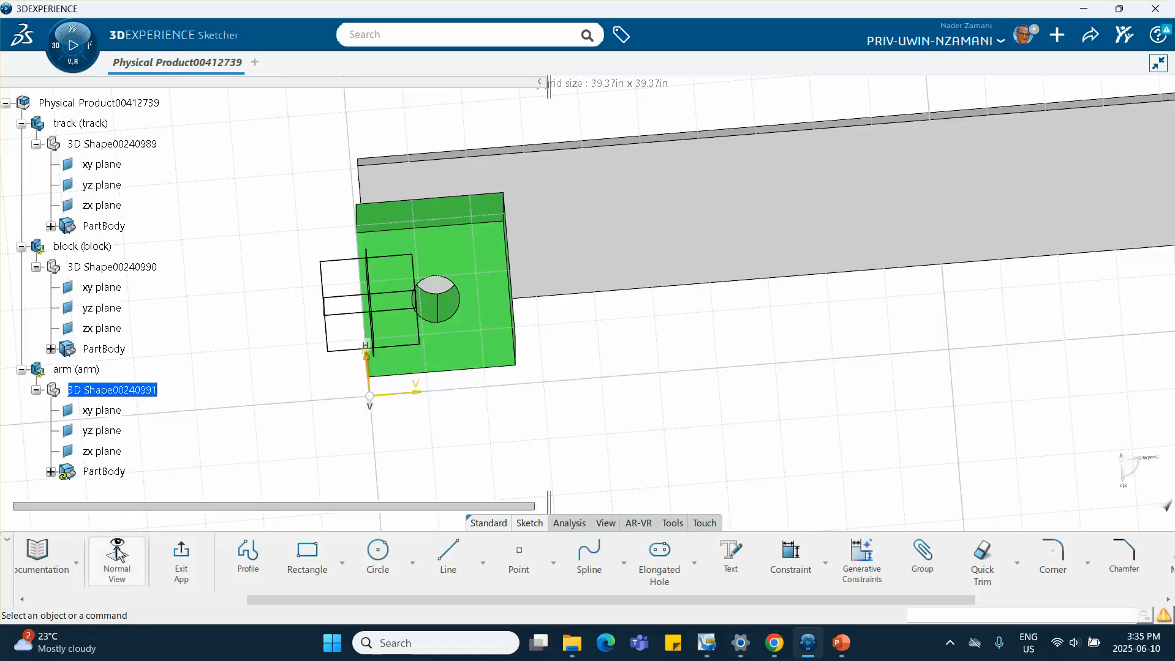
pyautogui.click(119, 555)
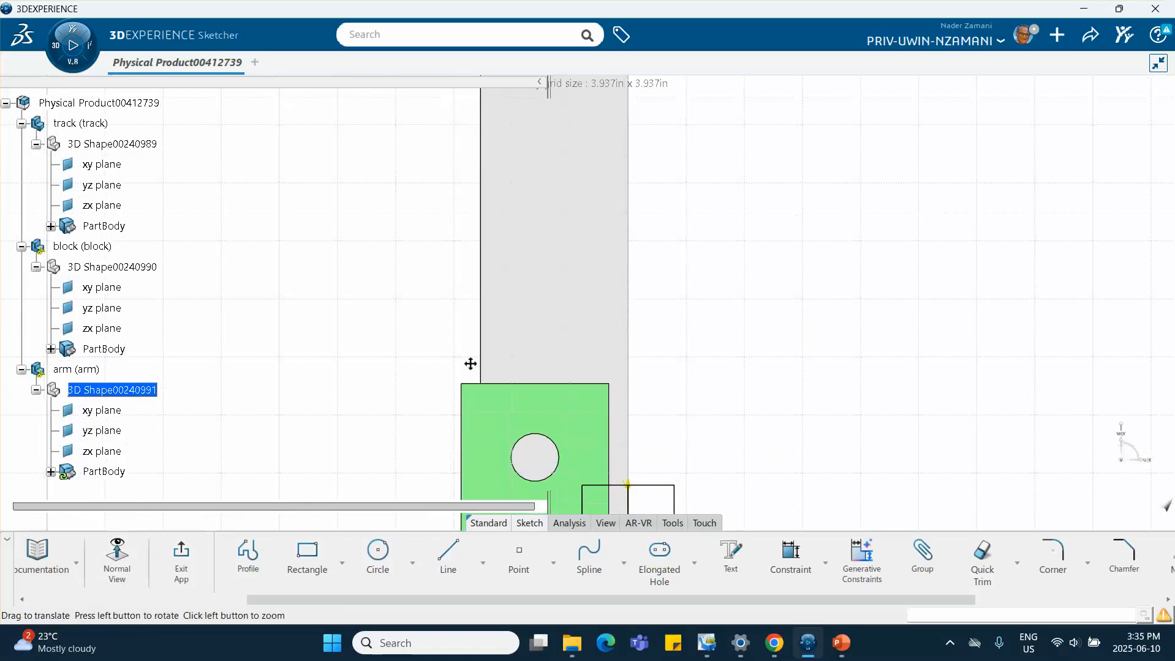
pyautogui.moveTo(469, 364); pyautogui.dragTo(478, 221, button='middle')
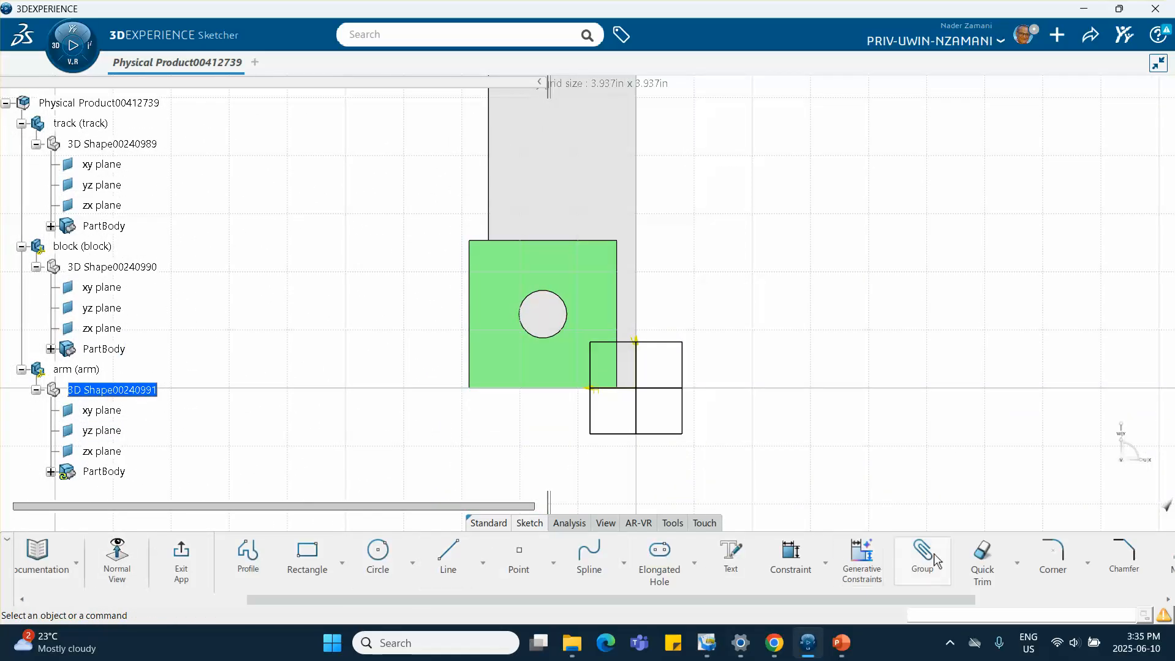
pyautogui.click(248, 557)
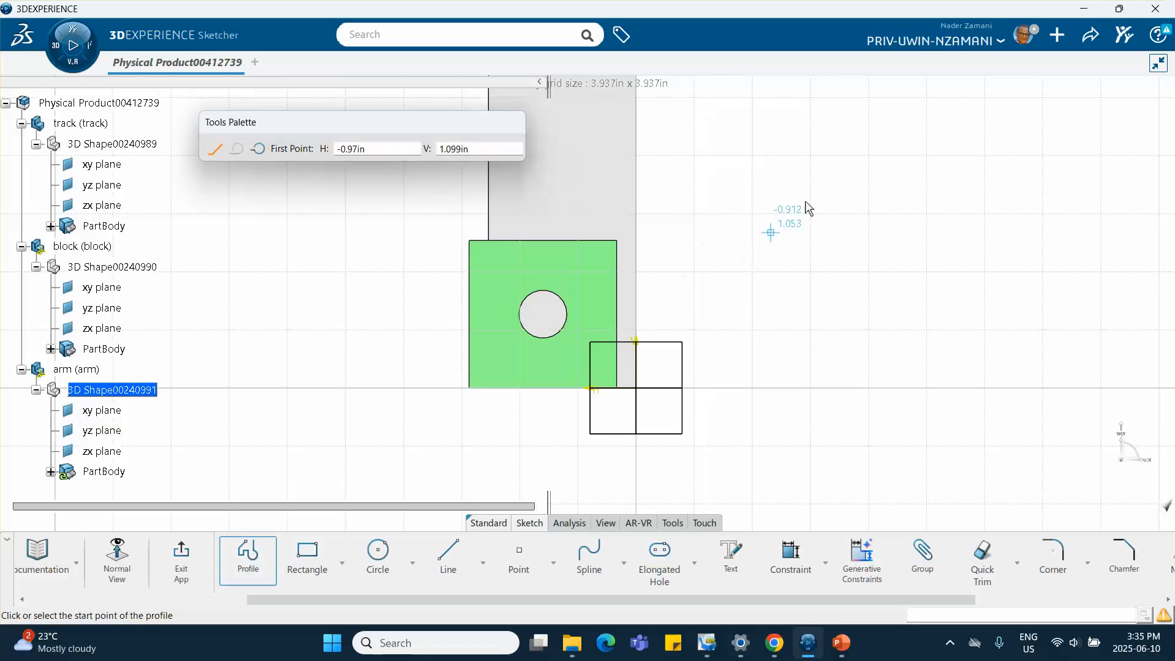
pyautogui.click(865, 178)
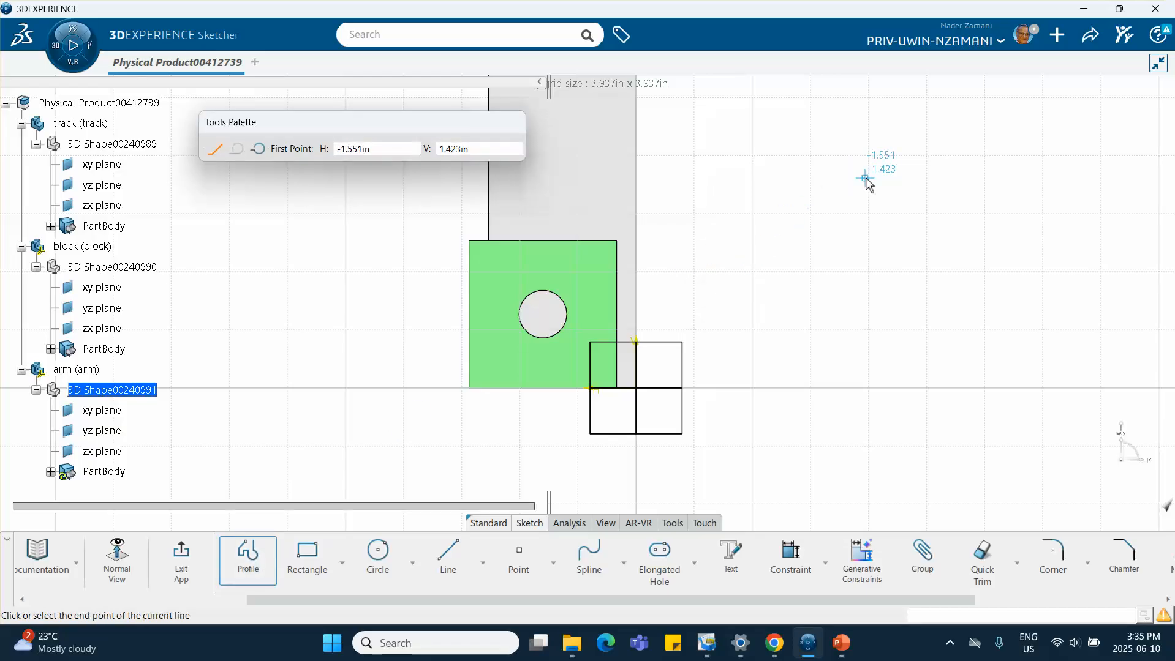
pyautogui.click(526, 283)
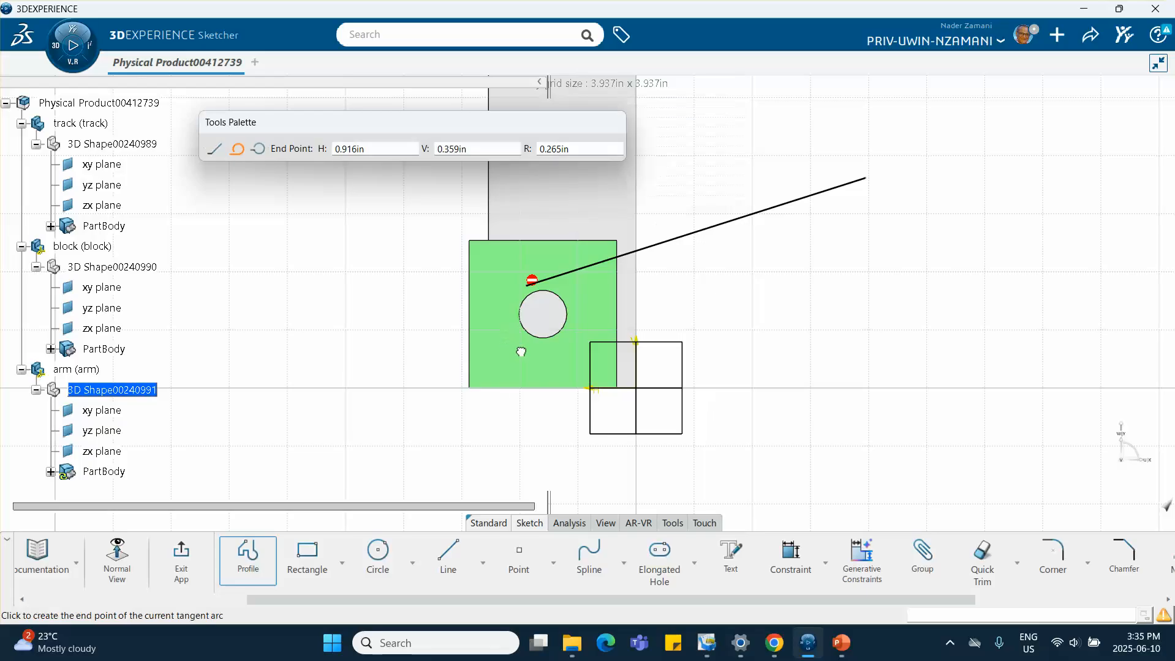
pyautogui.click(553, 350)
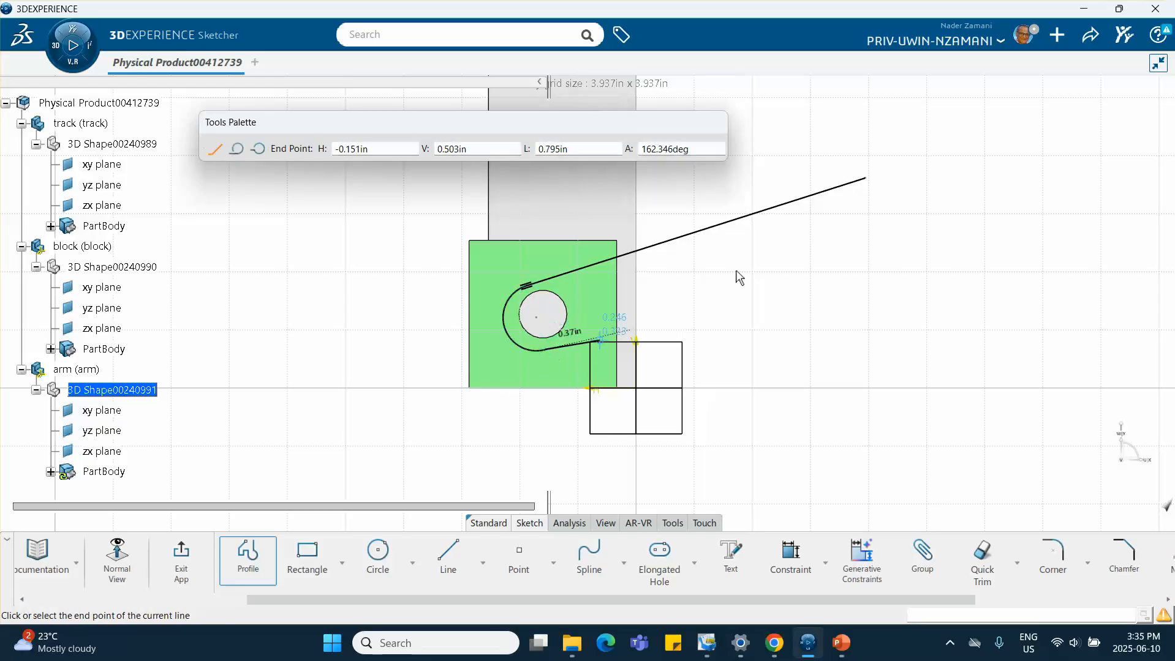
pyautogui.click(867, 178)
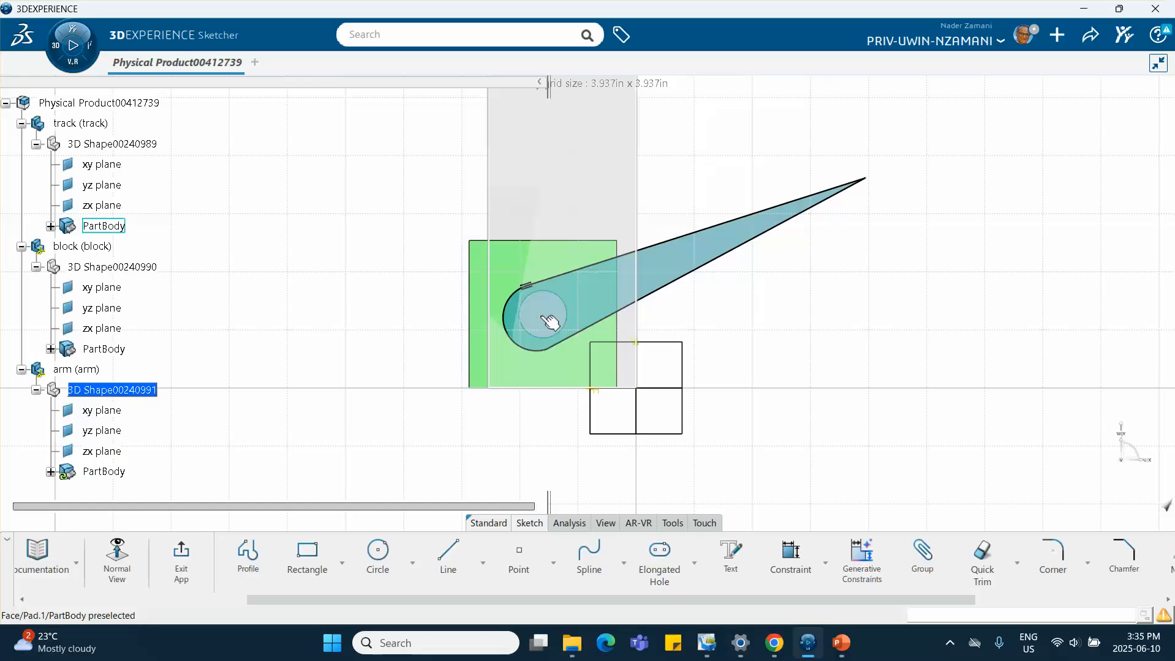
# Dimension the arm's lower edge to 3 in, accepting to scale all sketch elements
pyautogui.click(791, 558)
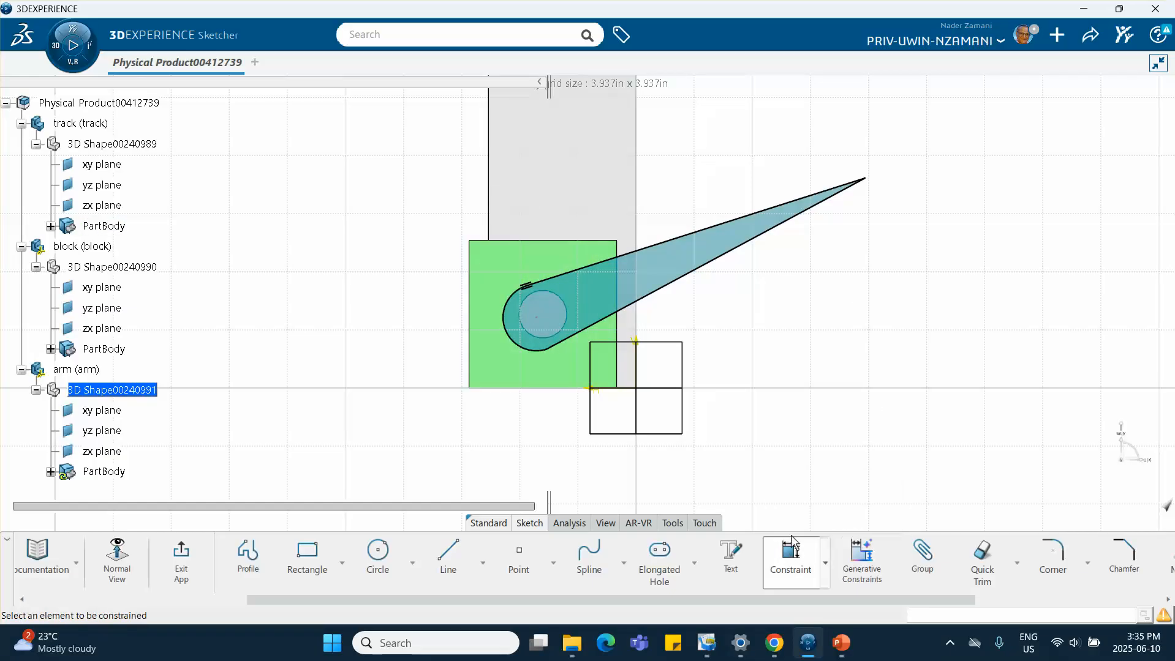
pyautogui.click(695, 274)
pyautogui.click(766, 354)
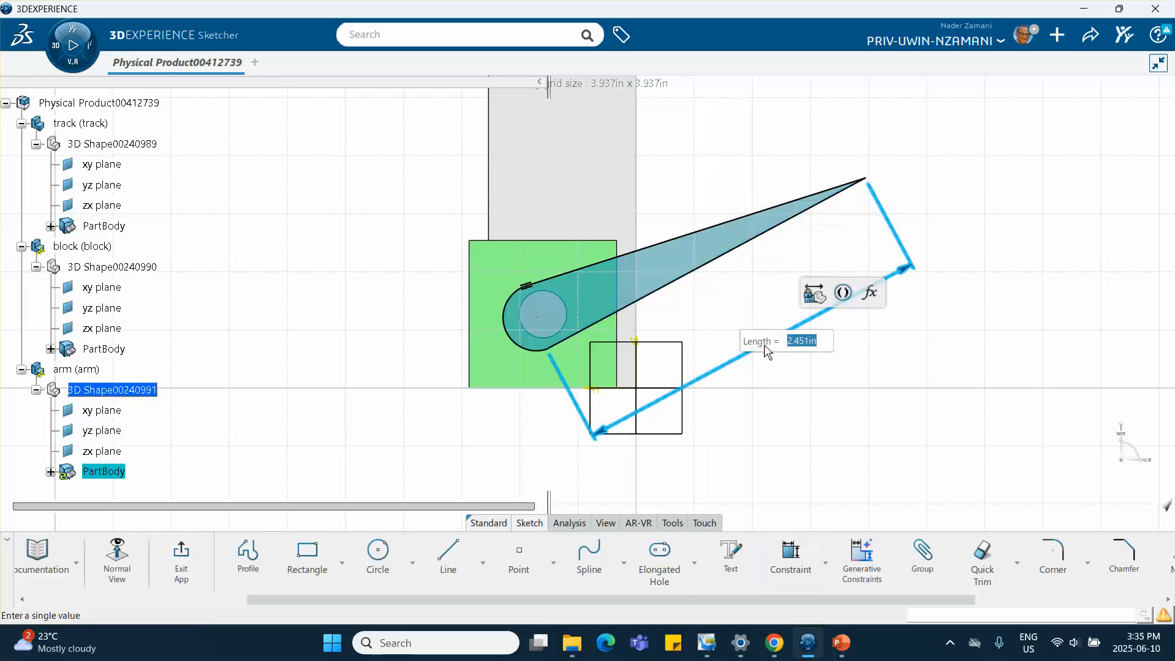
pyautogui.press('Return')
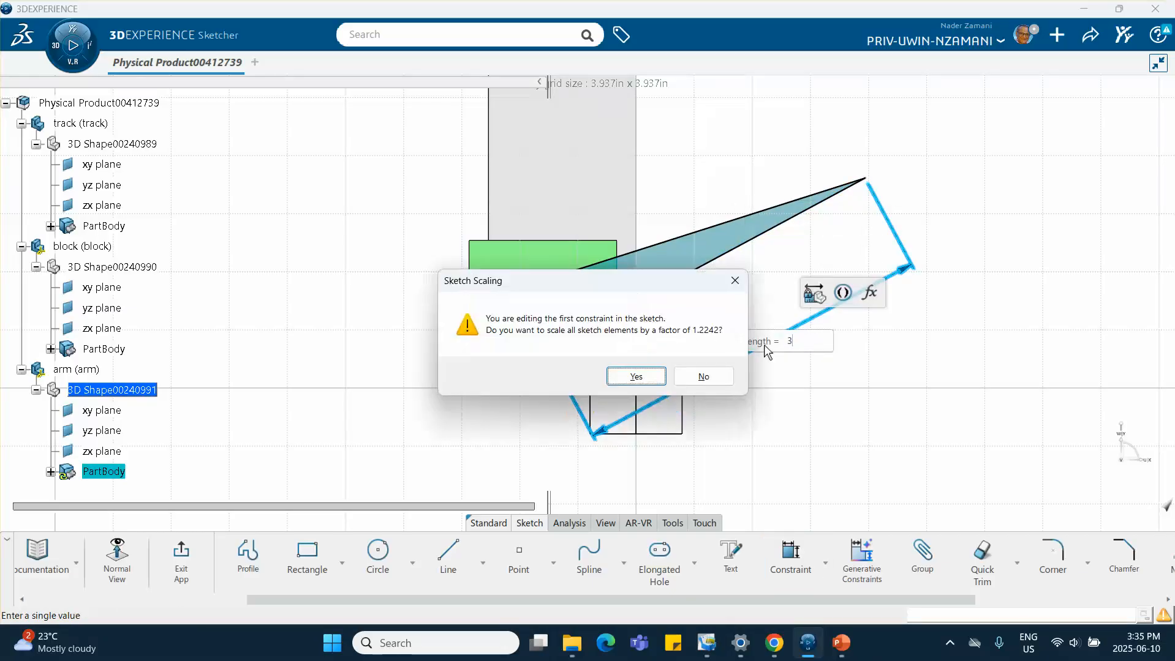
pyautogui.click(636, 377)
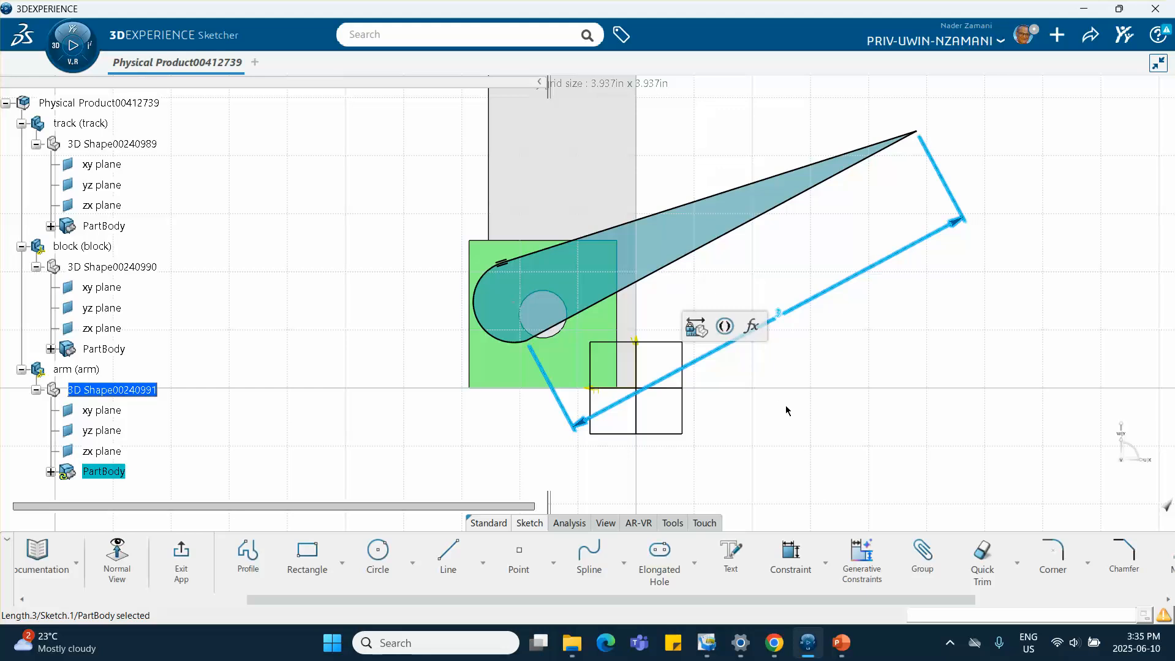
pyautogui.click(777, 448)
pyautogui.moveTo(777, 448)
pyautogui.mouseDown(button='middle')
pyautogui.moveTo(755, 482)
pyautogui.moveTo(698, 446)
pyautogui.moveTo(707, 355)
pyautogui.mouseUp(button='middle')
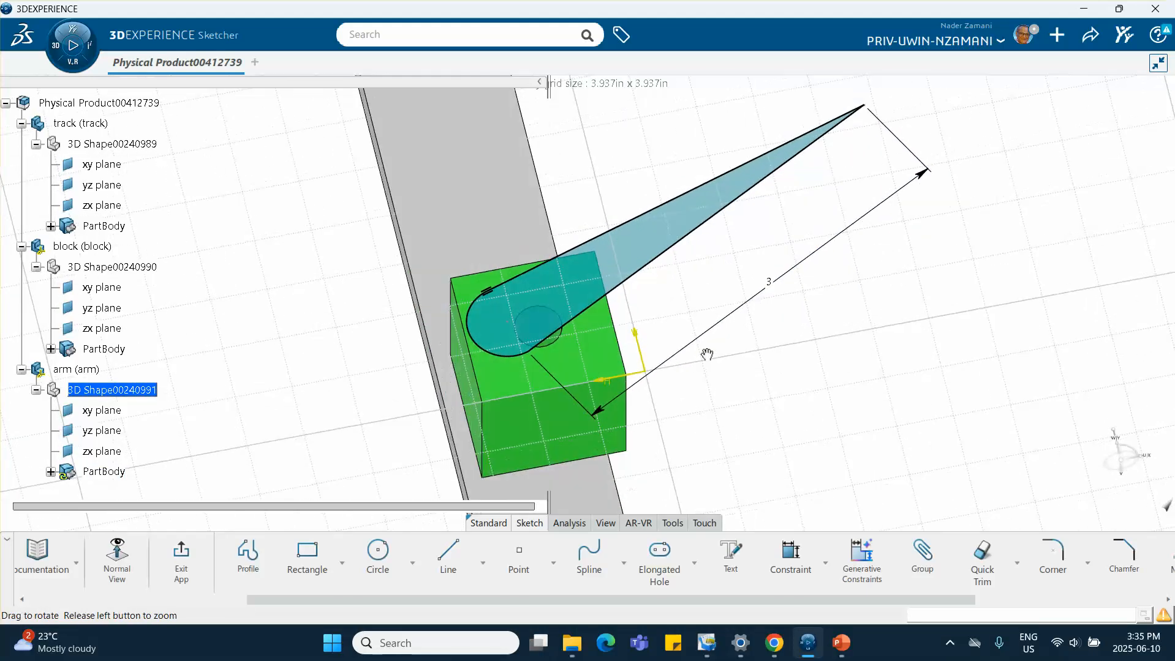
# Exit the sketch and pad the arm profile with its direction reversed
pyautogui.click(181, 558)
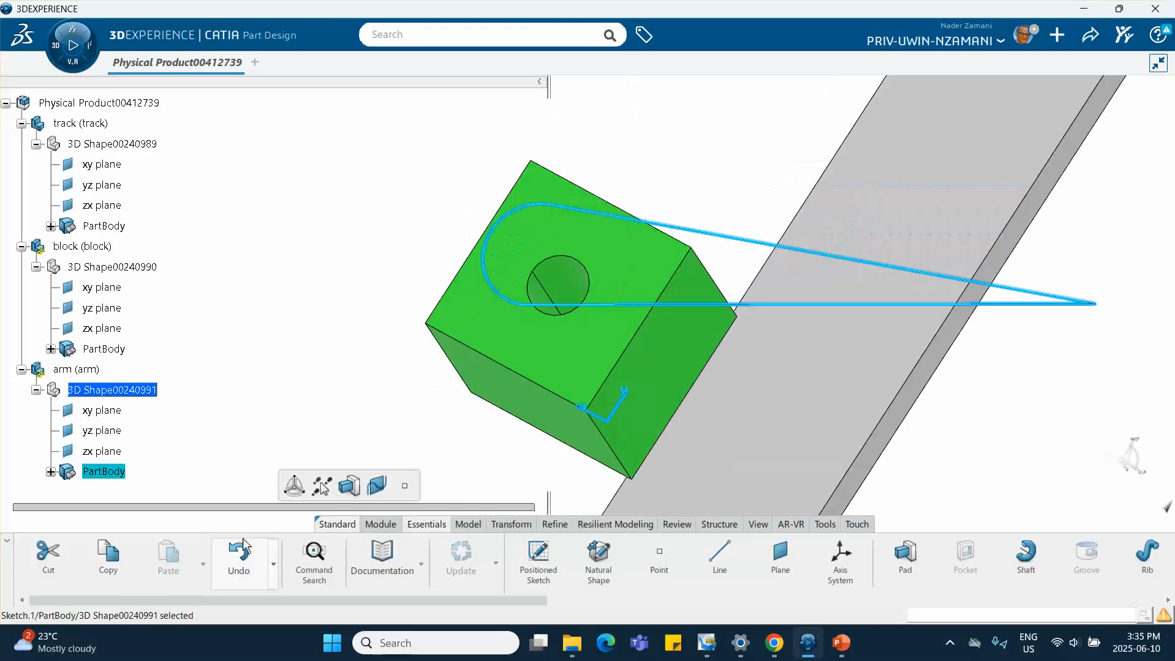
pyautogui.click(904, 555)
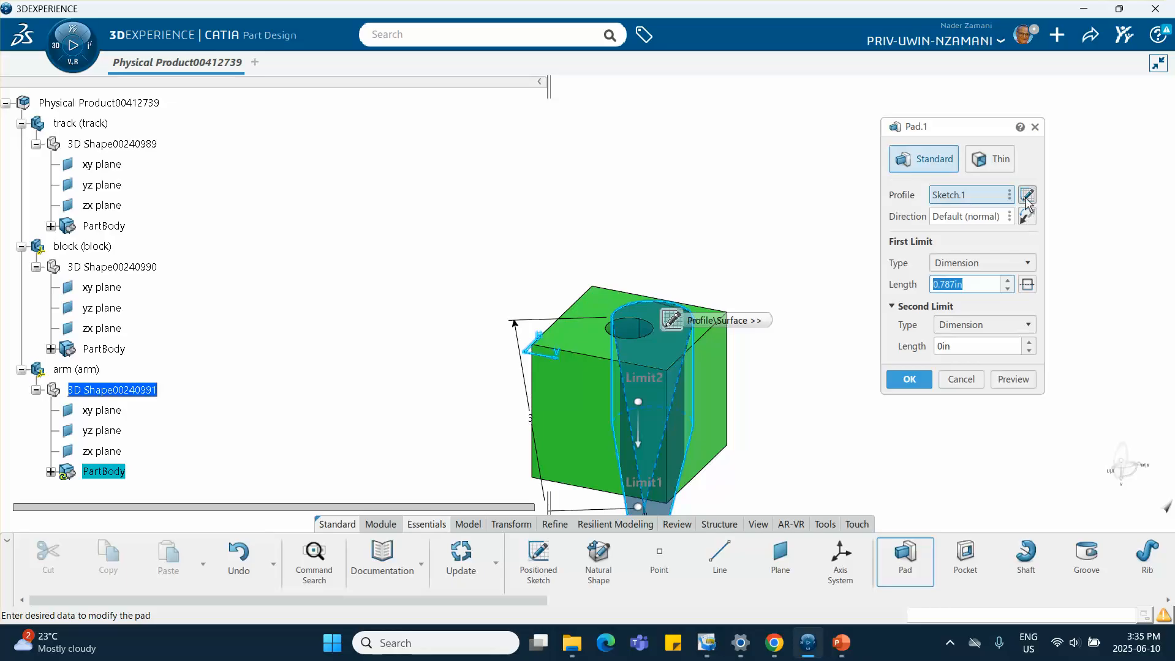
pyautogui.click(1027, 215)
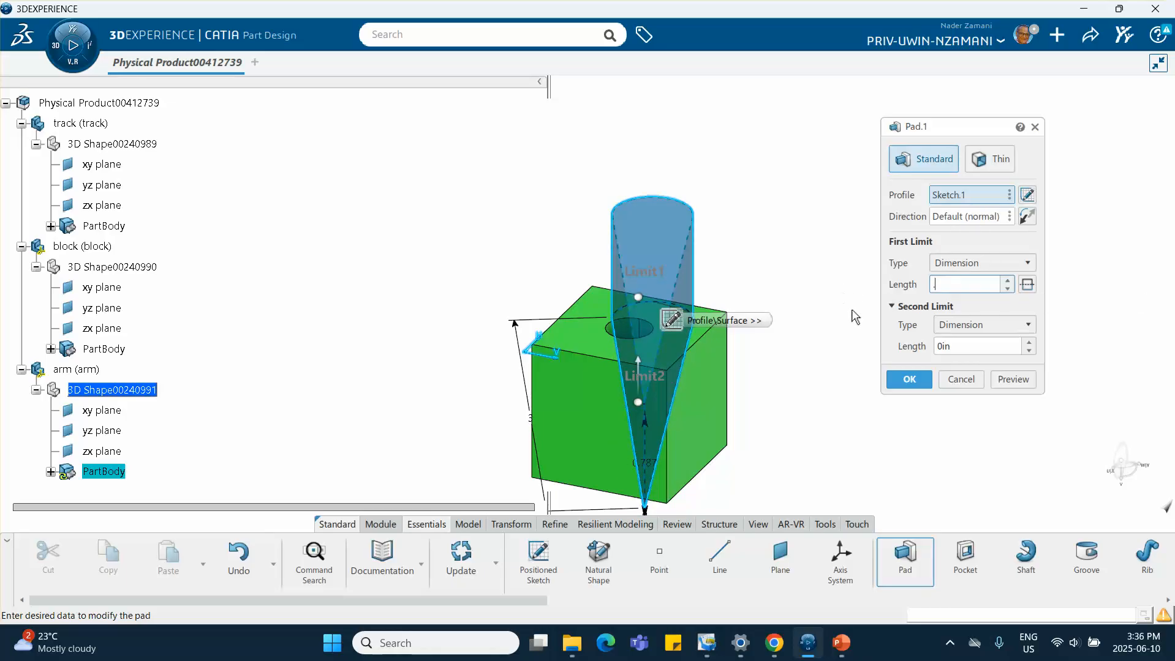
pyautogui.click(909, 379)
pyautogui.moveTo(851, 351); pyautogui.dragTo(640, 442, button='middle')
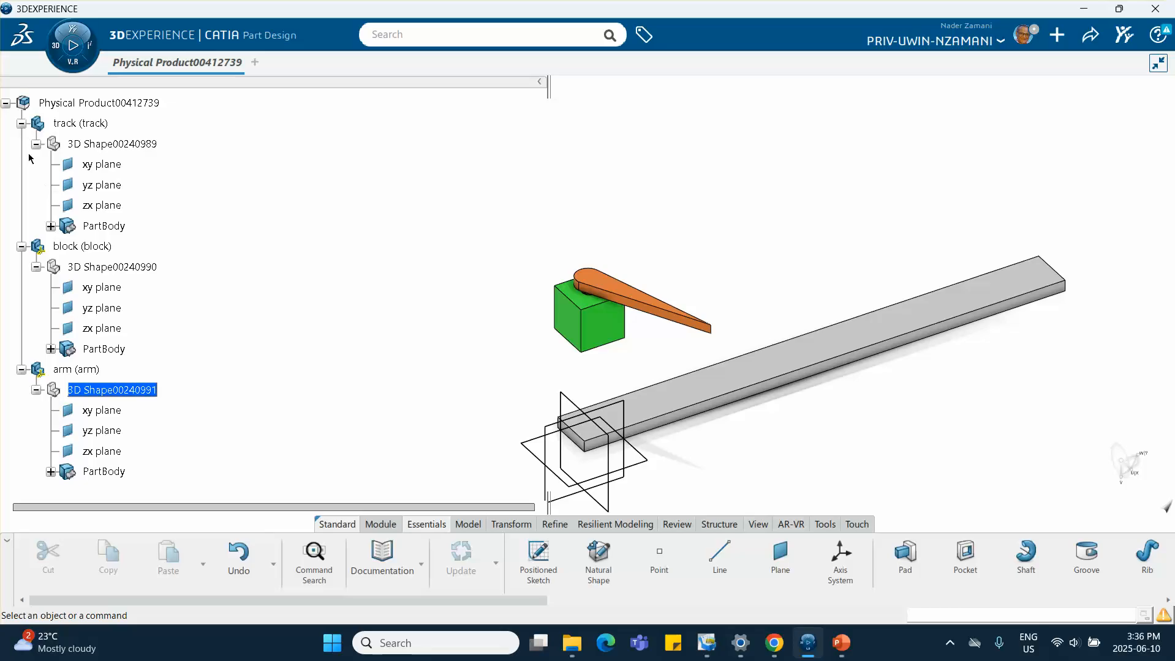
# Collapse the tree, switch back to the assembly and fix the track in place
pyautogui.click(22, 124)
pyautogui.click(22, 145)
pyautogui.click(22, 165)
pyautogui.moveTo(371, 355); pyautogui.dragTo(281, 291, button='middle')
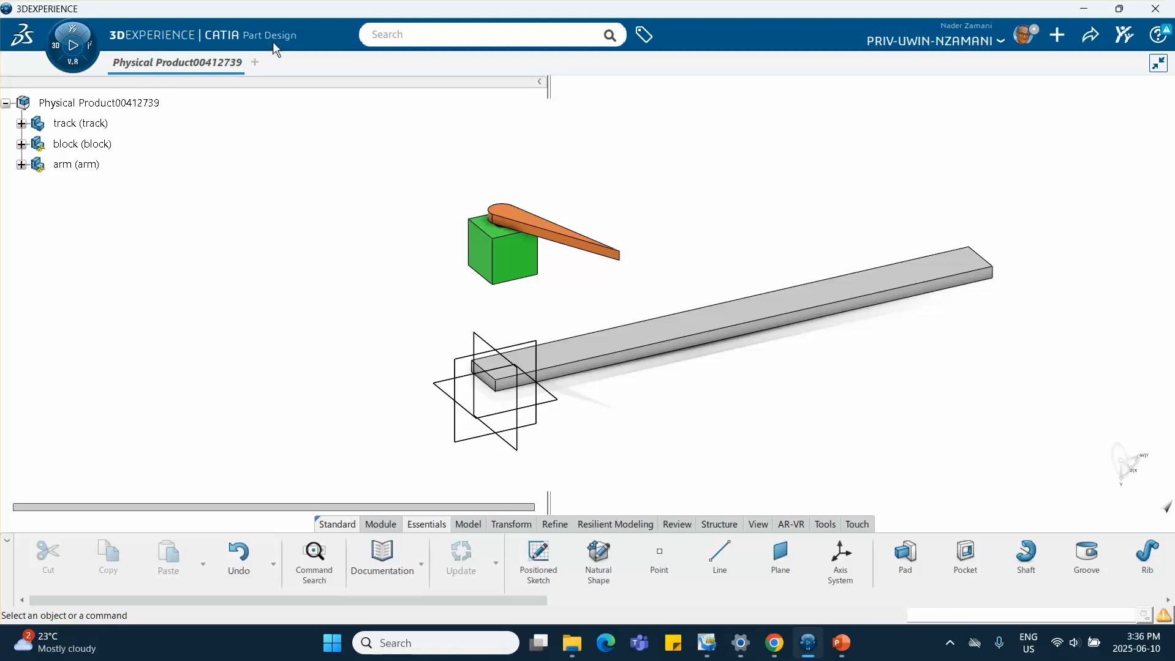
pyautogui.doubleClick(141, 102)
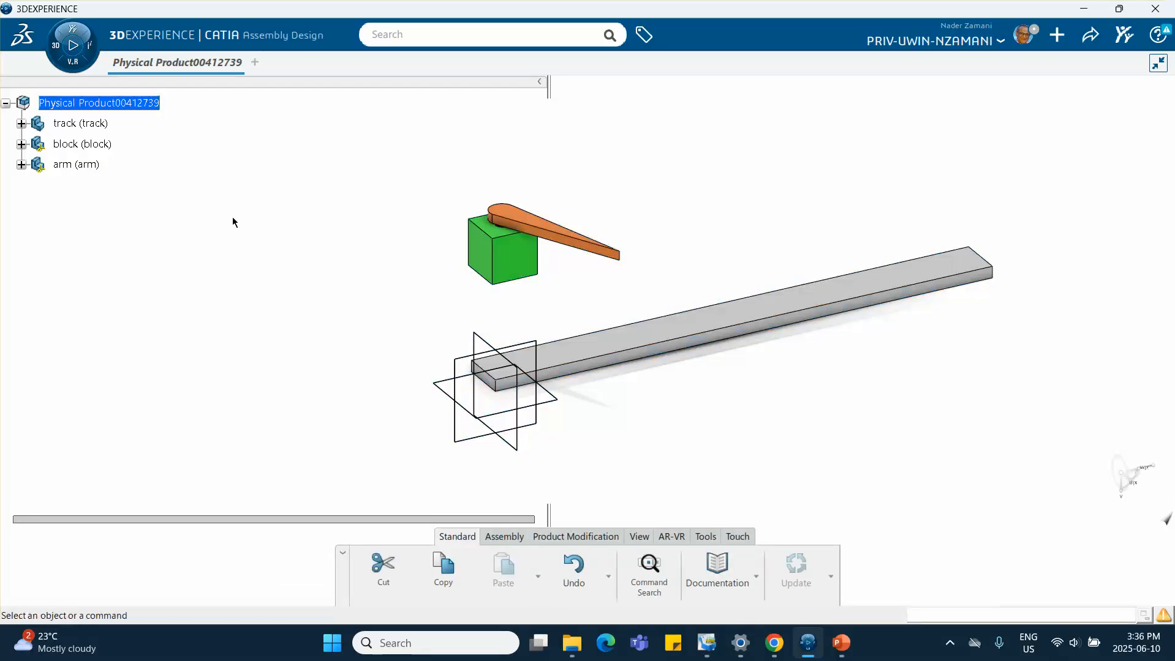
pyautogui.click(503, 537)
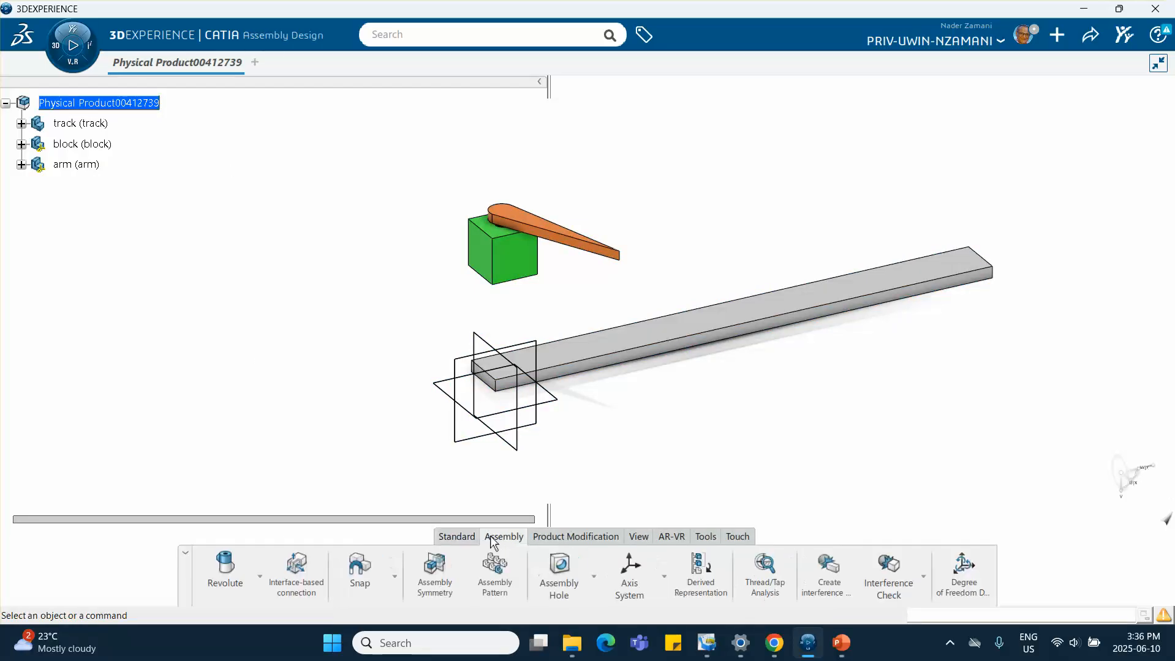
pyautogui.click(260, 577)
pyautogui.click(235, 534)
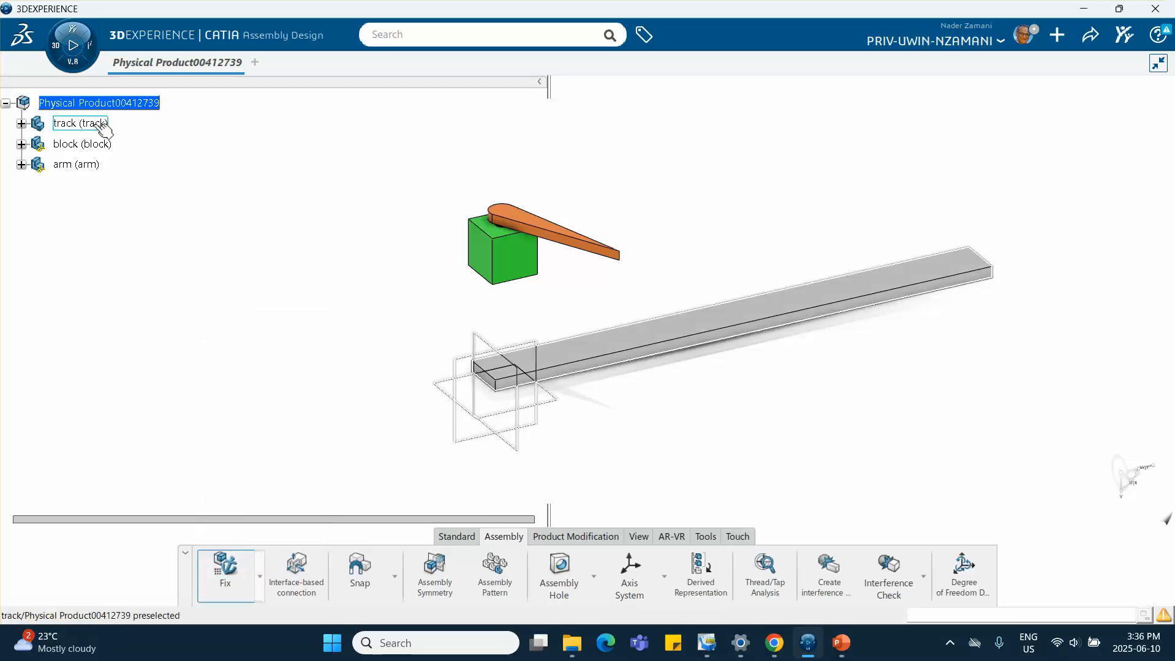
pyautogui.click(80, 123)
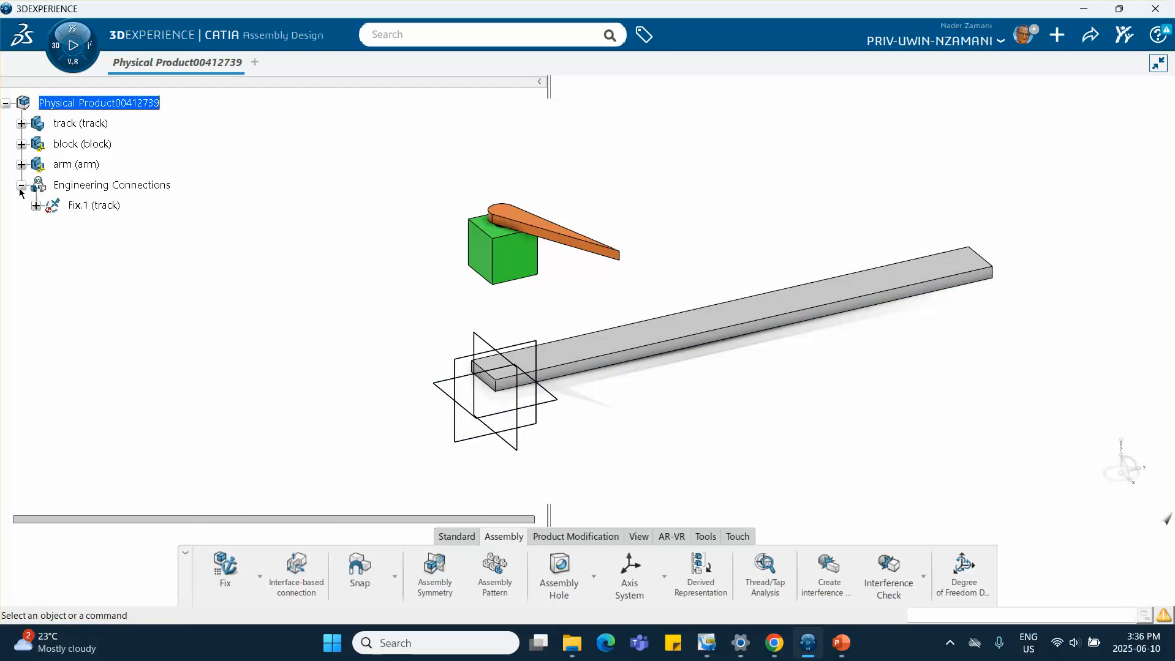
# Create a prismatic connection between the block and the track using edge and face coincidences, removing the offset constraint
pyautogui.moveTo(368, 329); pyautogui.dragTo(363, 287, button='middle')
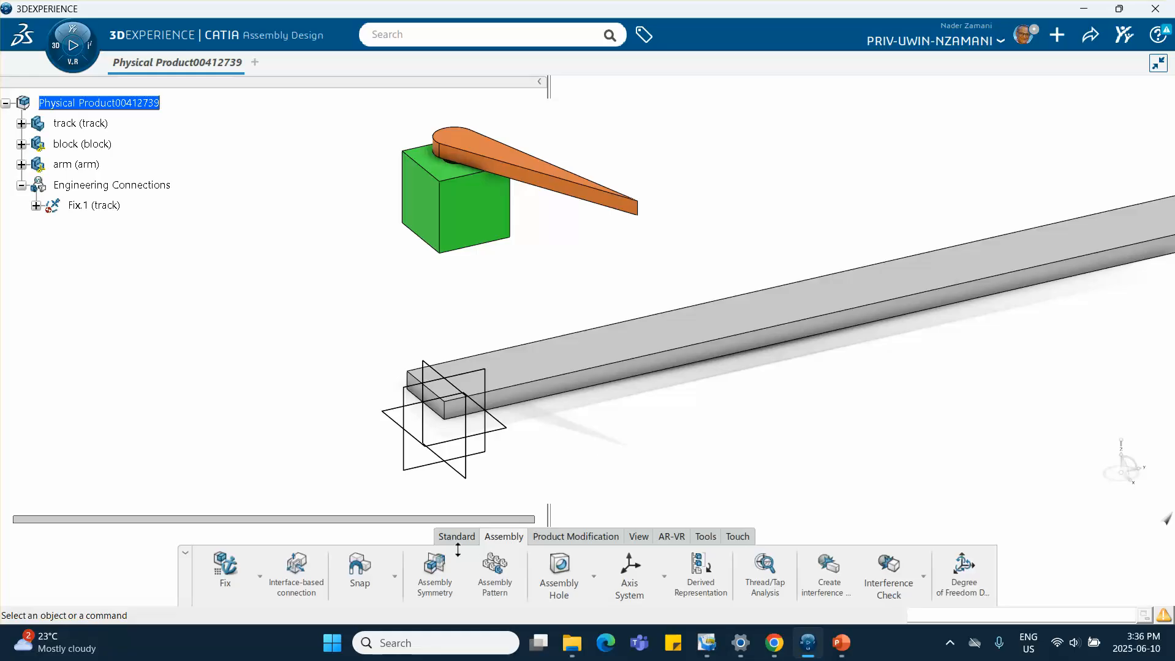
pyautogui.click(261, 576)
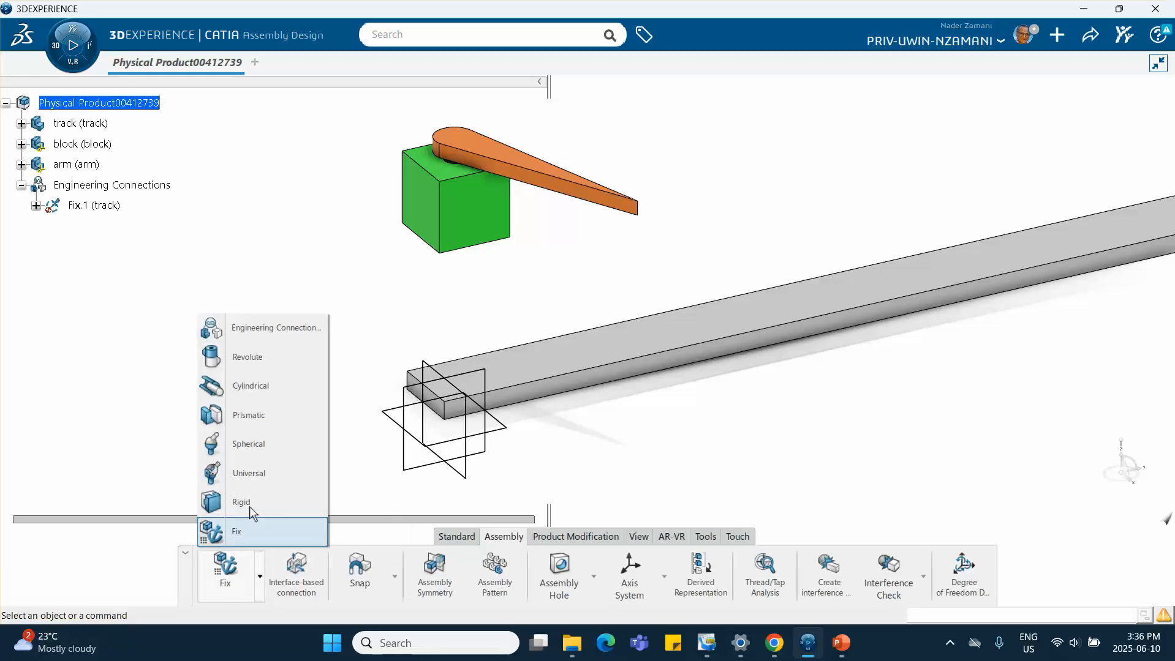
pyautogui.click(248, 414)
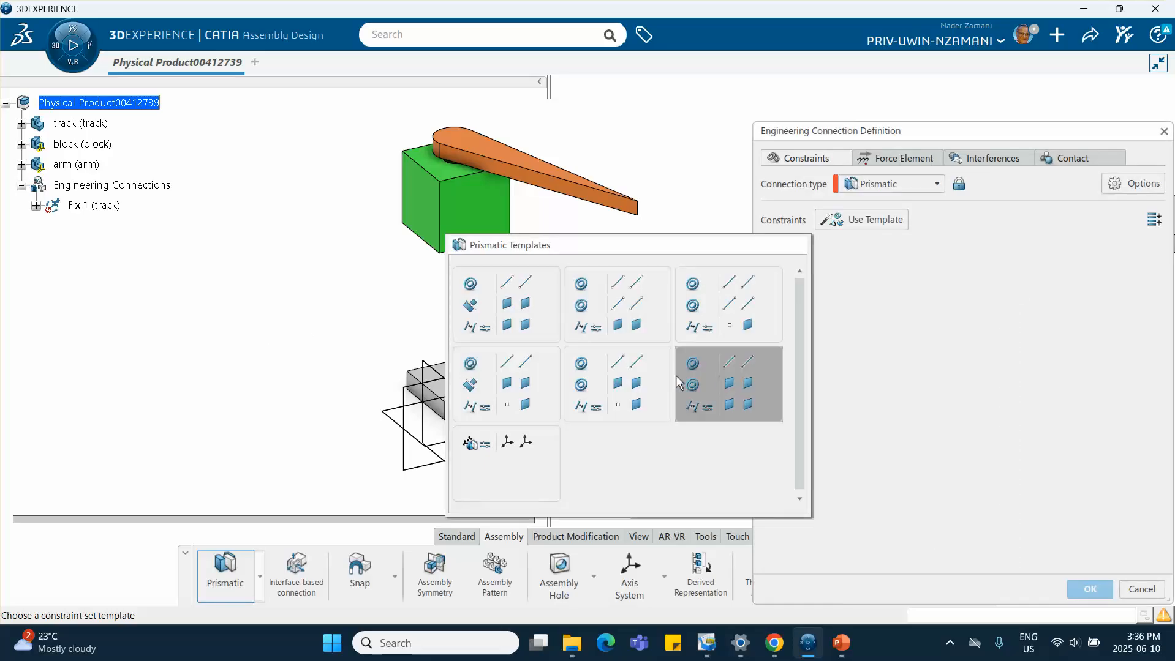
pyautogui.click(725, 404)
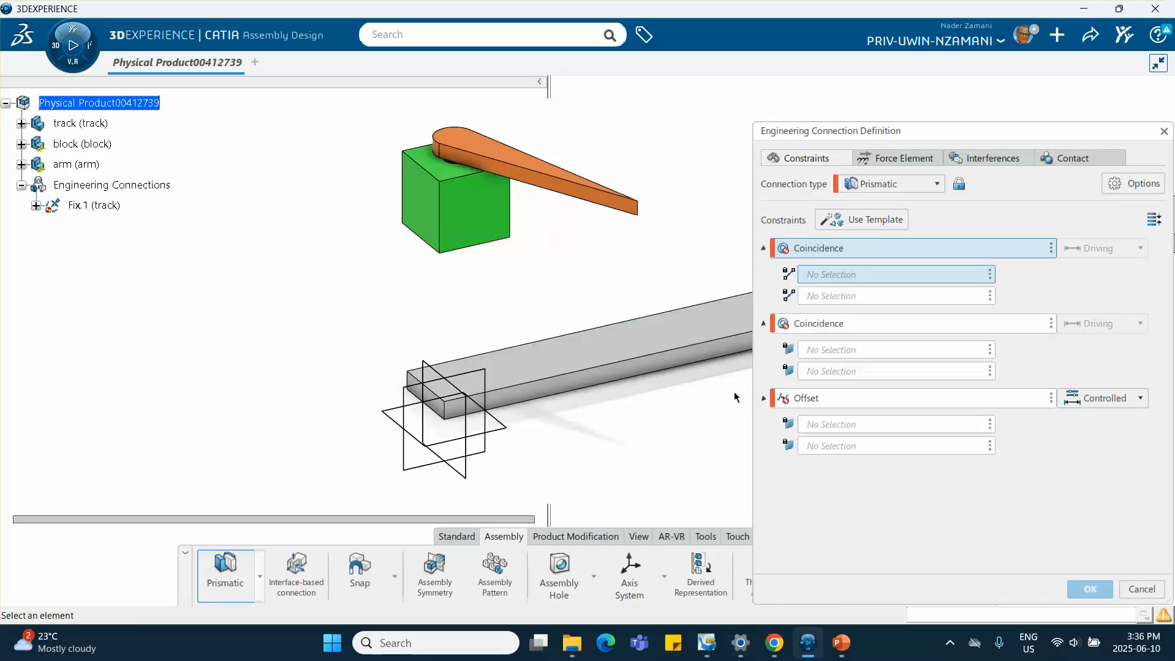
pyautogui.click(477, 246)
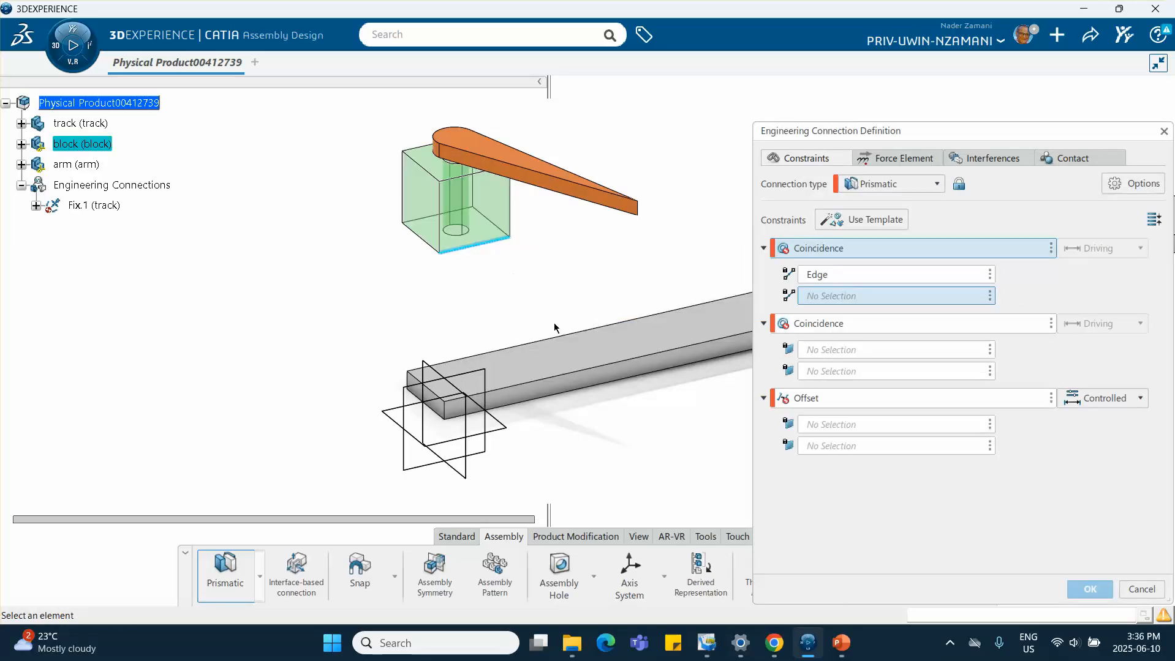
pyautogui.click(553, 385)
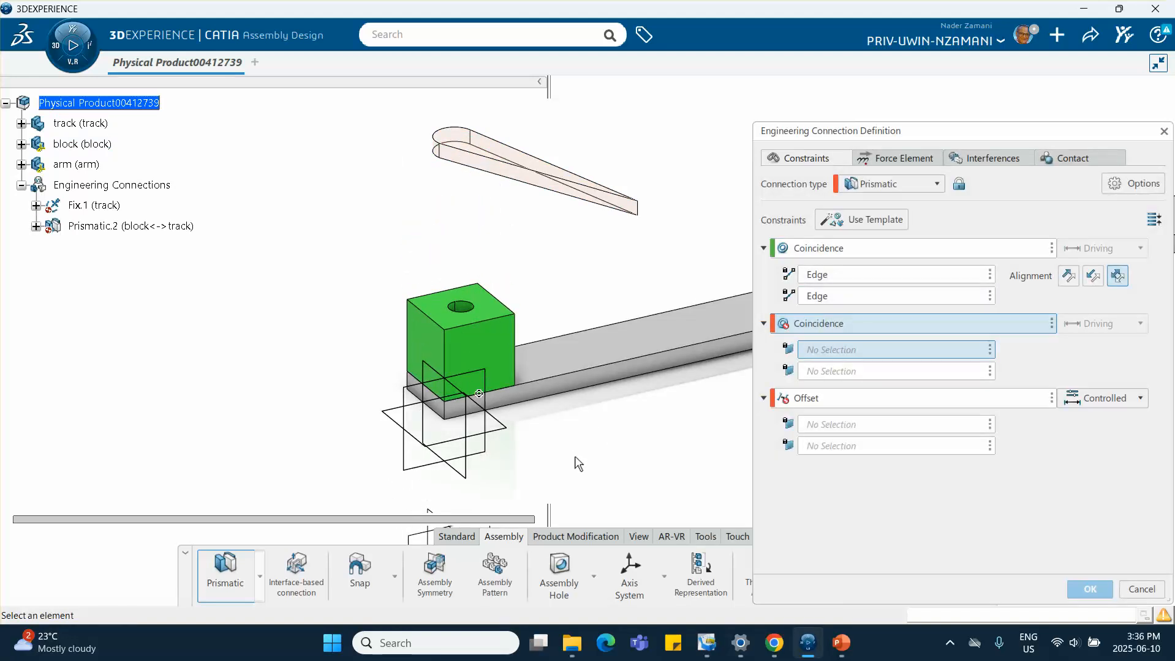
pyautogui.click(497, 358)
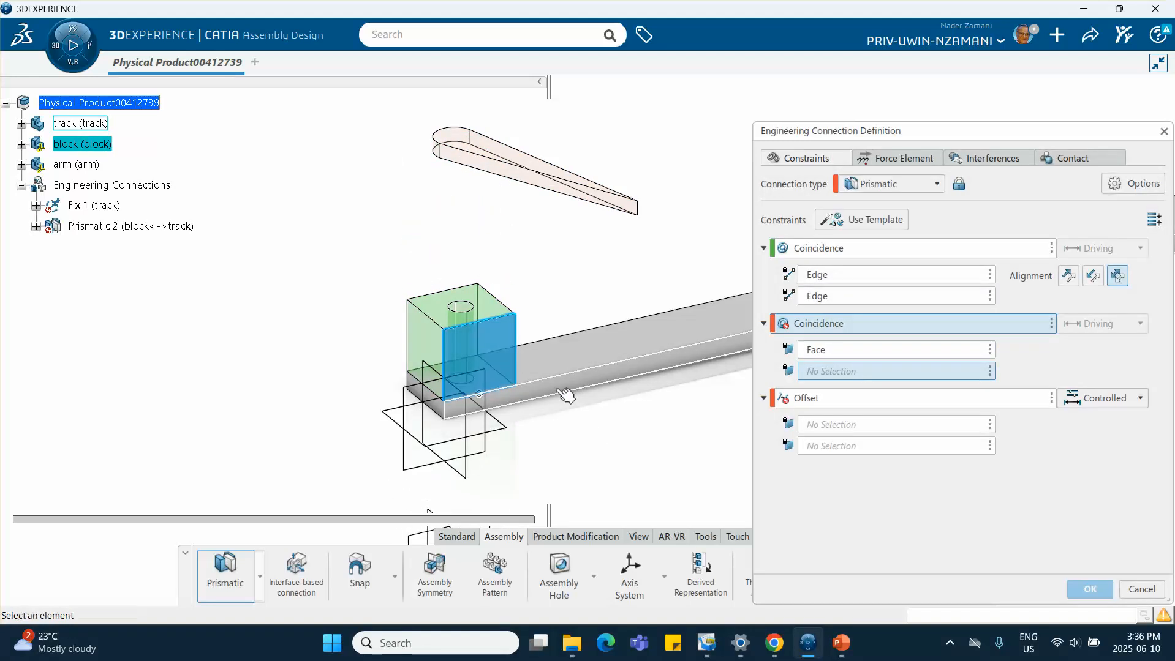
pyautogui.click(565, 395)
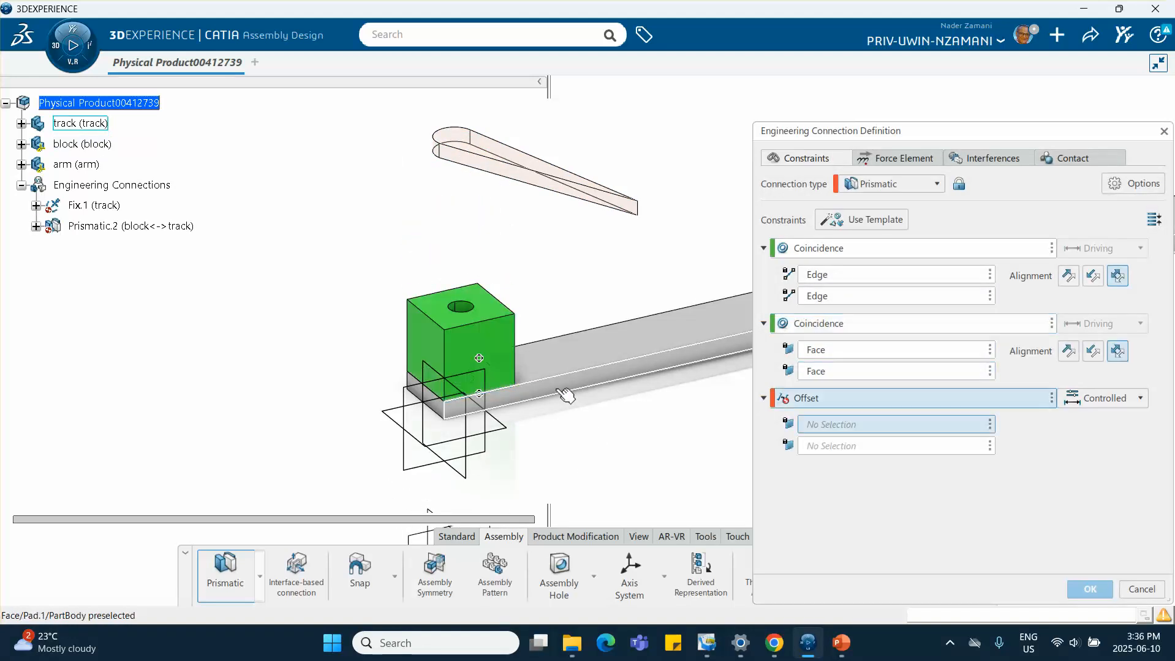
pyautogui.click(1050, 398)
pyautogui.click(1086, 409)
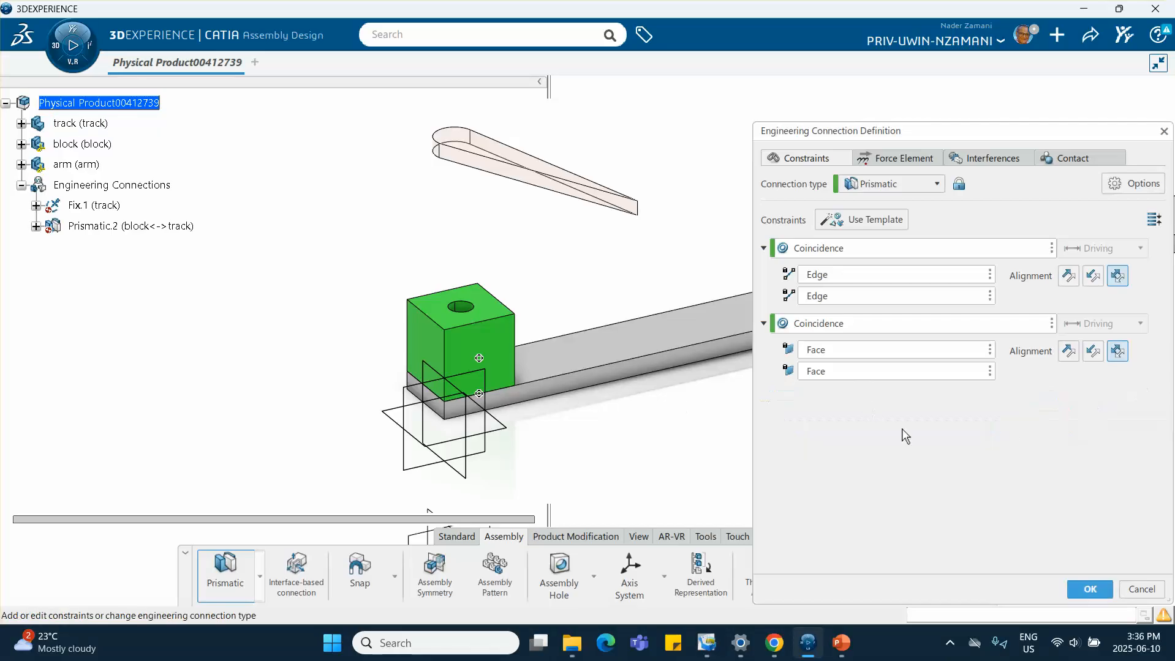
pyautogui.click(1090, 589)
pyautogui.click(620, 376)
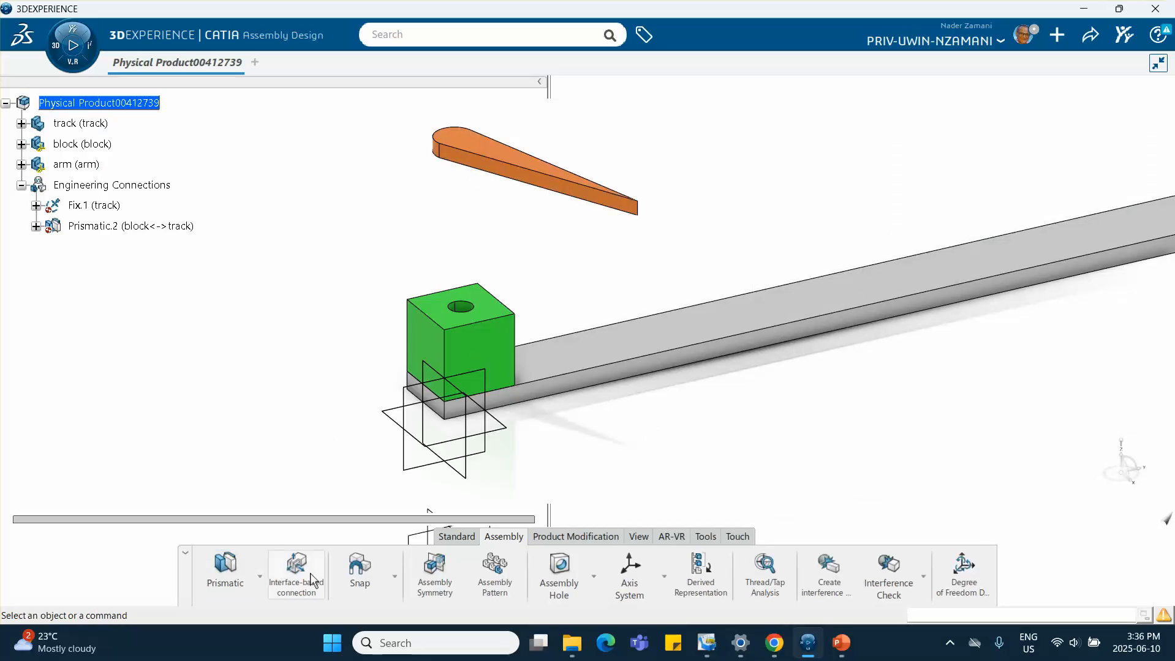
pyautogui.click(260, 576)
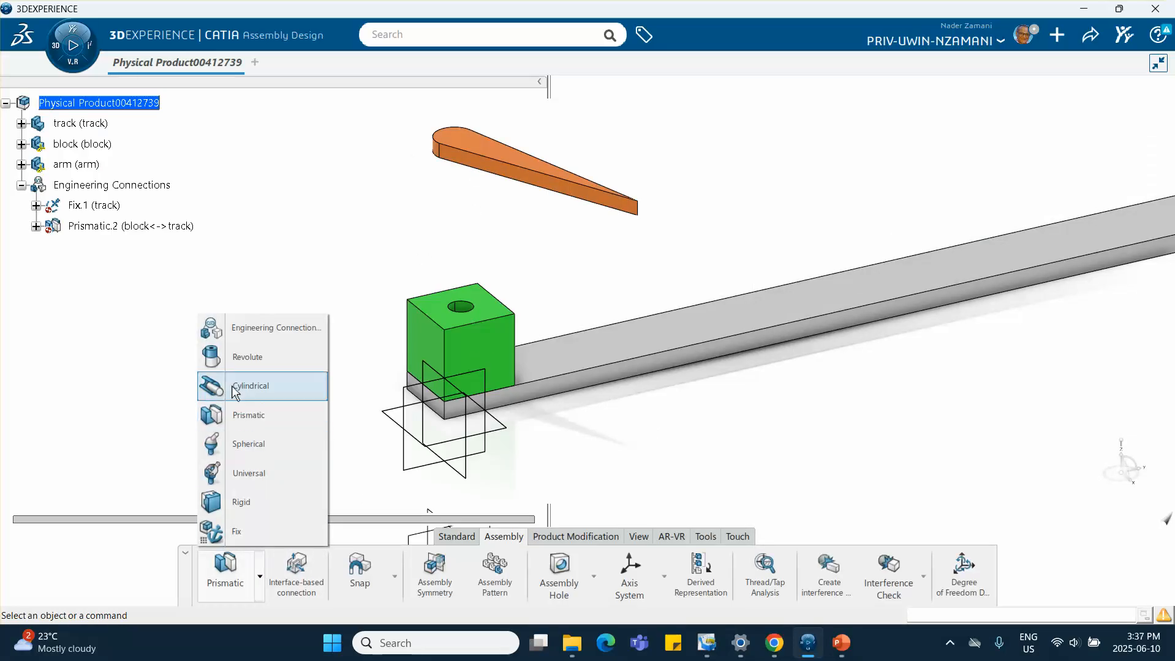
pyautogui.click(244, 358)
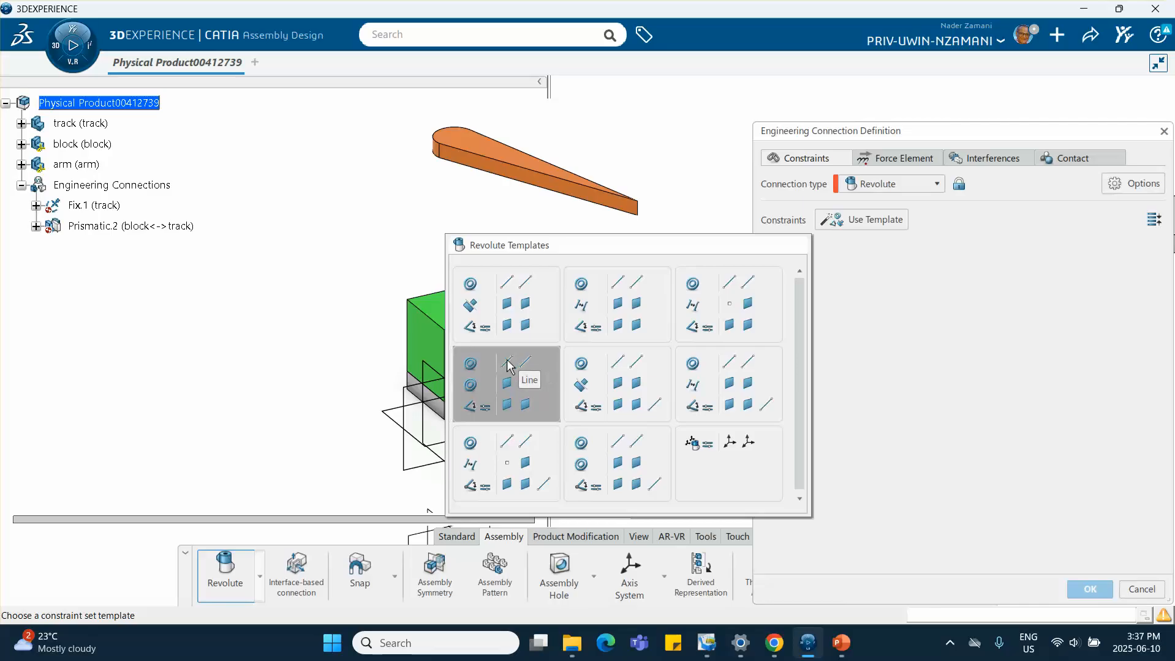
pyautogui.click(521, 411)
pyautogui.moveTo(338, 242); pyautogui.dragTo(310, 230, button='middle')
pyautogui.moveTo(336, 279); pyautogui.dragTo(438, 299, button='middle')
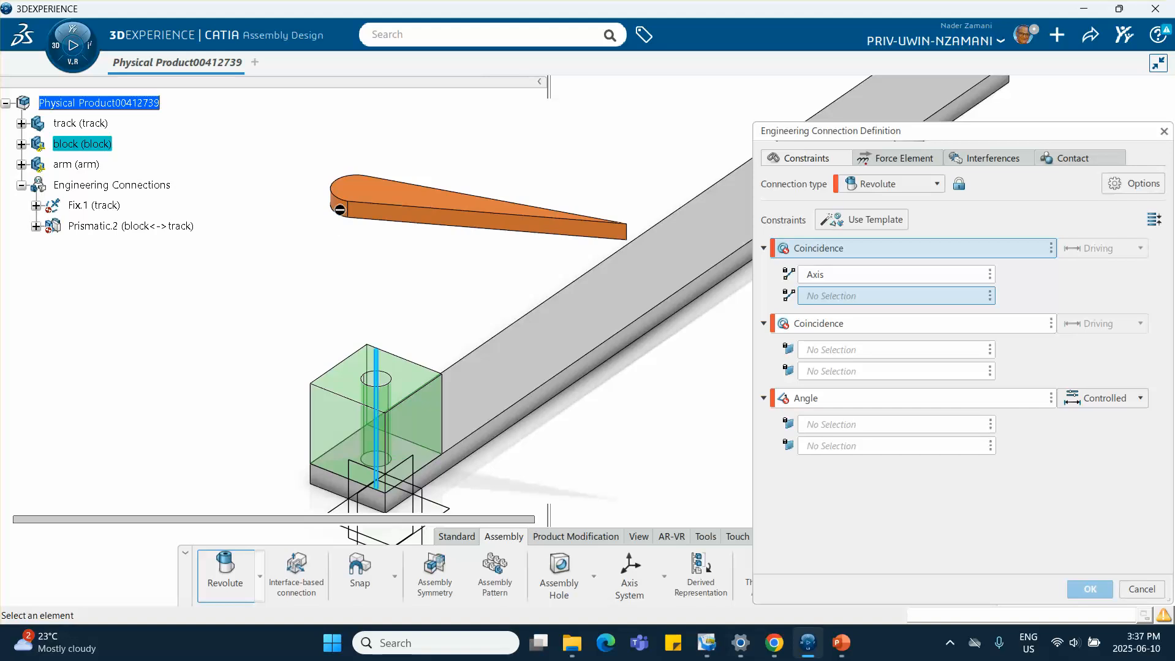
pyautogui.click(1141, 589)
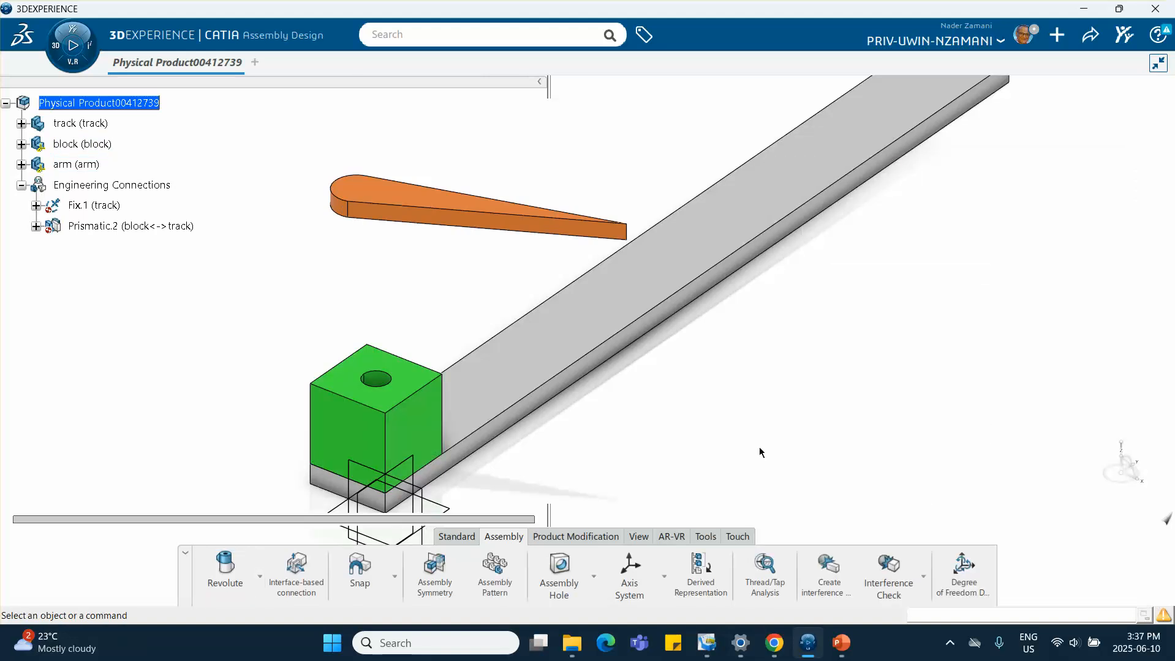
# Create a revolute connection between the arm and the block using hole axis and face coincidences, removing the angle constraint
pyautogui.click(226, 568)
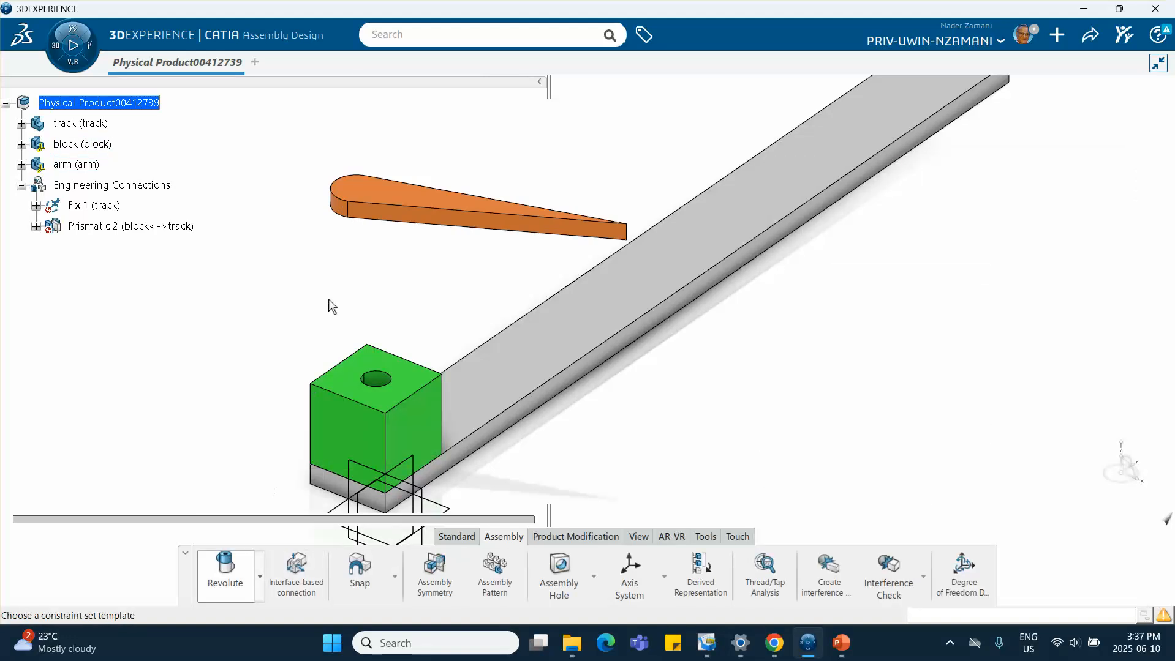
pyautogui.click(497, 383)
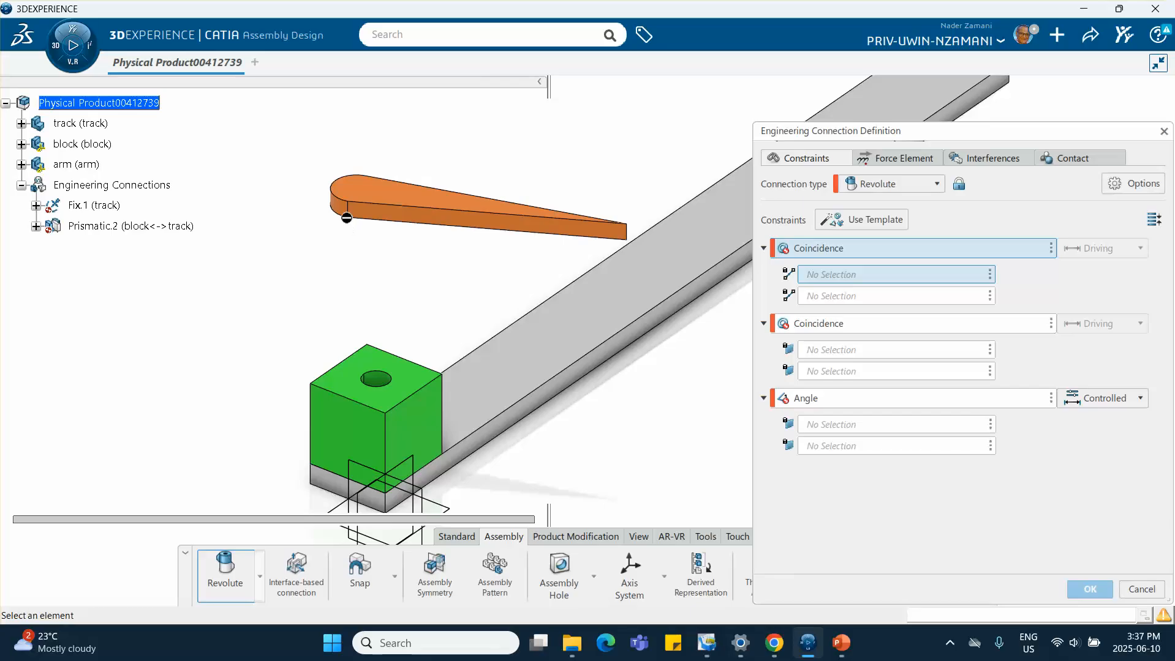
pyautogui.click(347, 218)
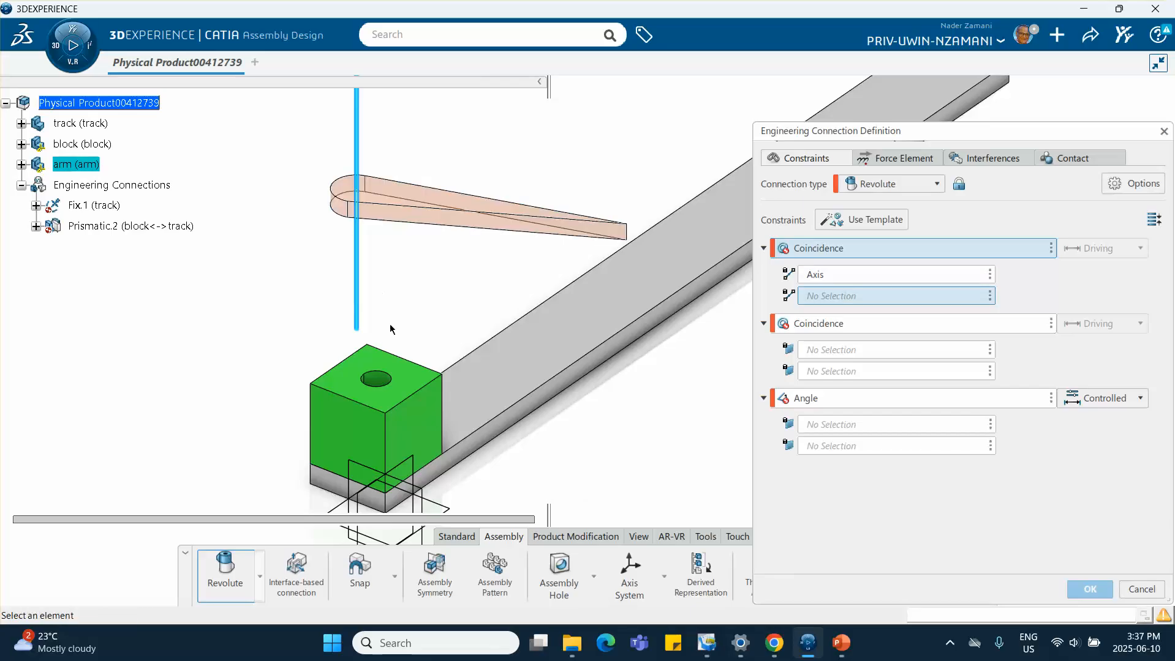
pyautogui.click(376, 380)
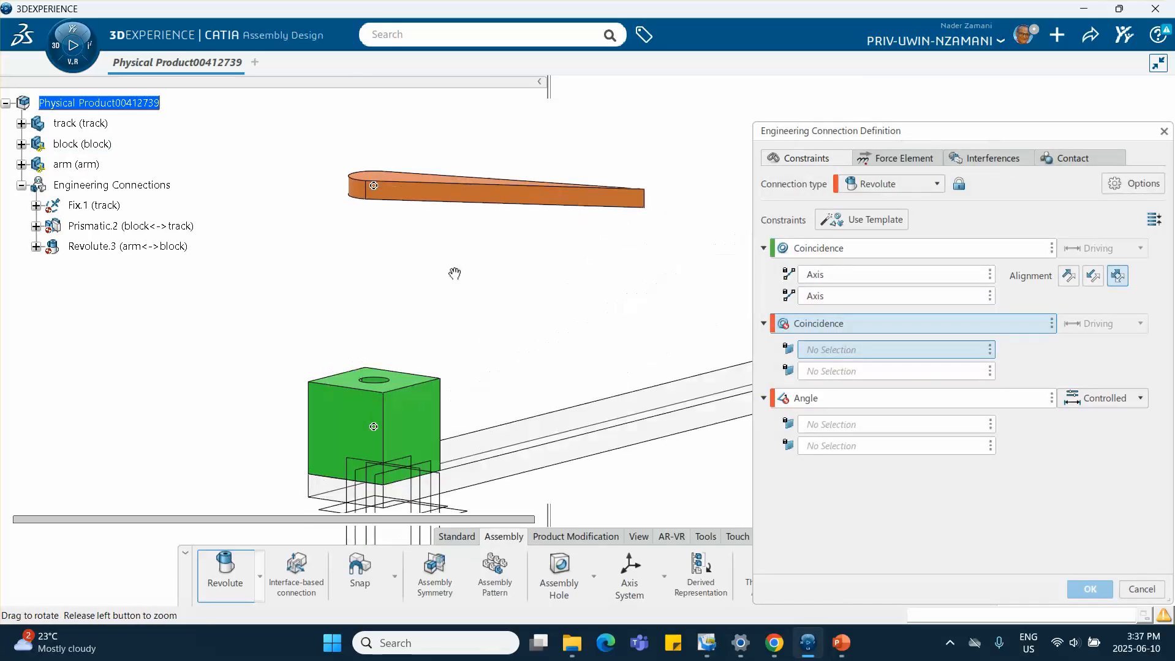
pyautogui.click(406, 195)
pyautogui.moveTo(455, 148); pyautogui.dragTo(414, 446, button='middle')
pyautogui.click(409, 372)
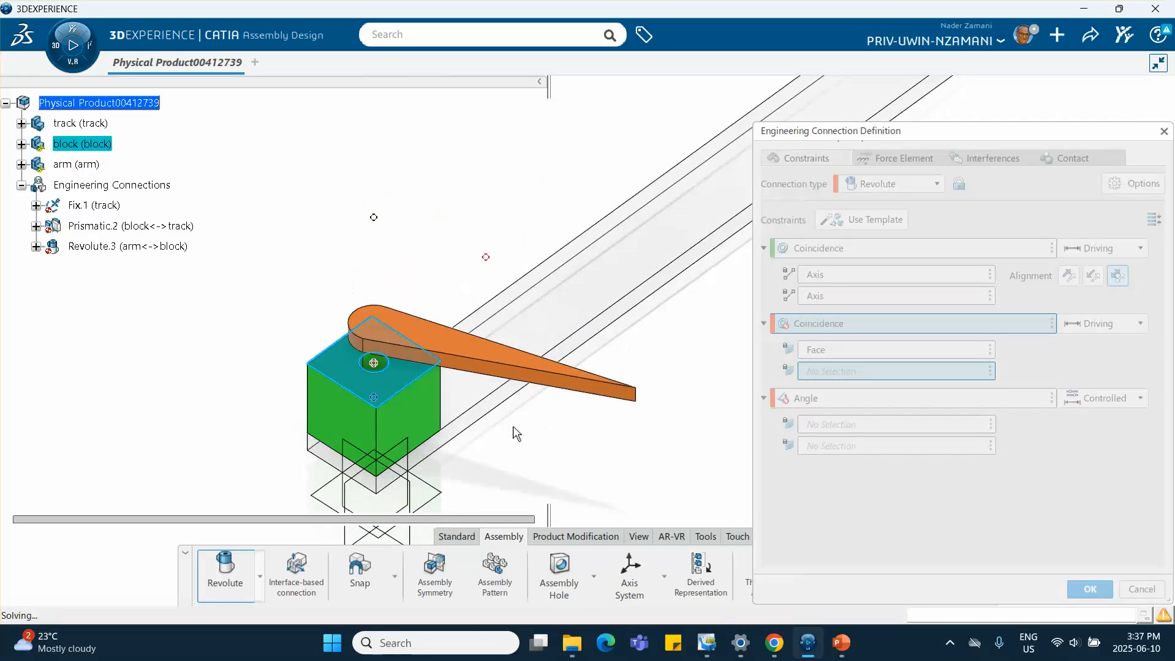
pyautogui.click(1051, 399)
pyautogui.click(1082, 407)
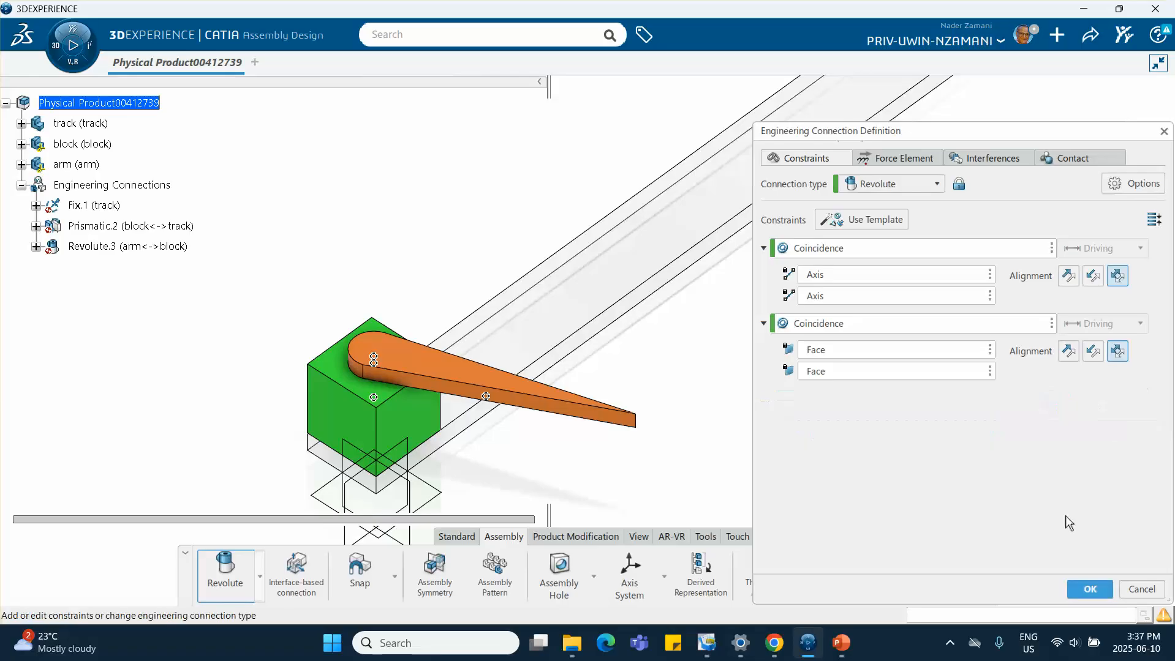
pyautogui.click(1084, 587)
pyautogui.click(618, 376)
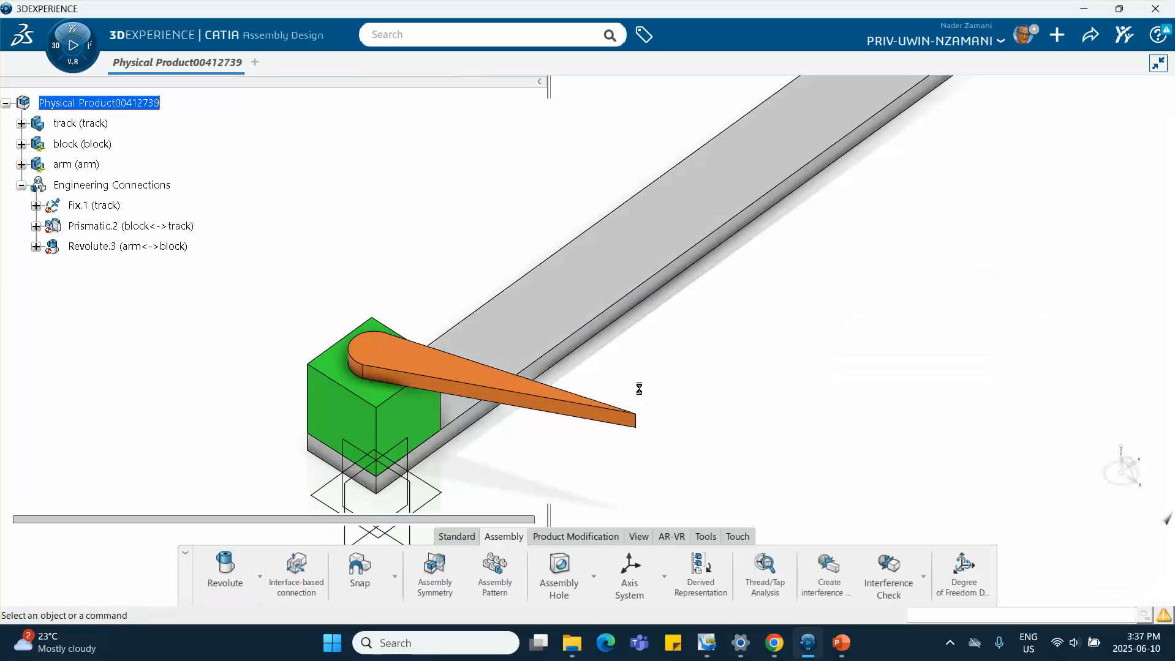
# Update the assembly
pyautogui.scroll(-3, 686, 393)
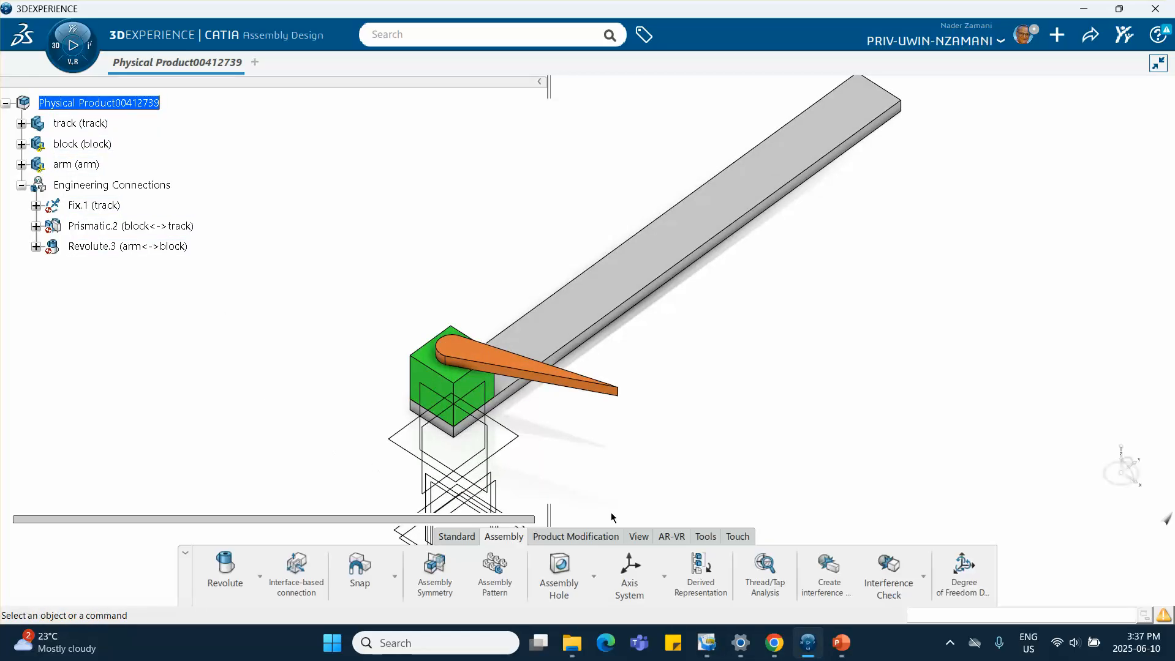
pyautogui.click(456, 537)
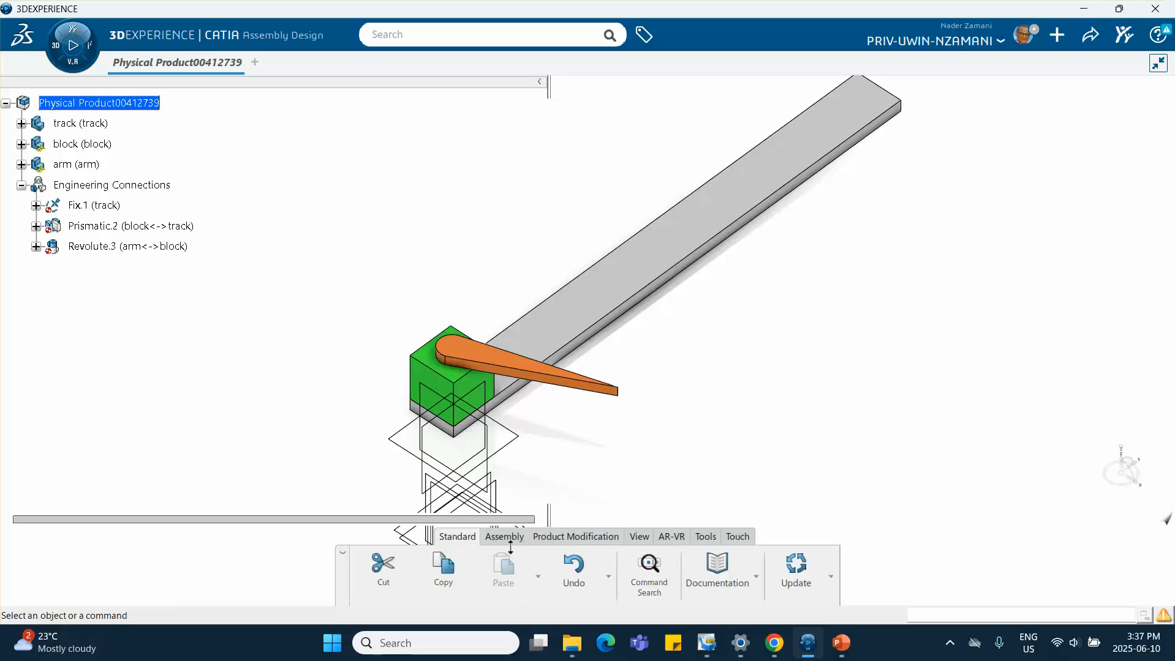
pyautogui.click(795, 578)
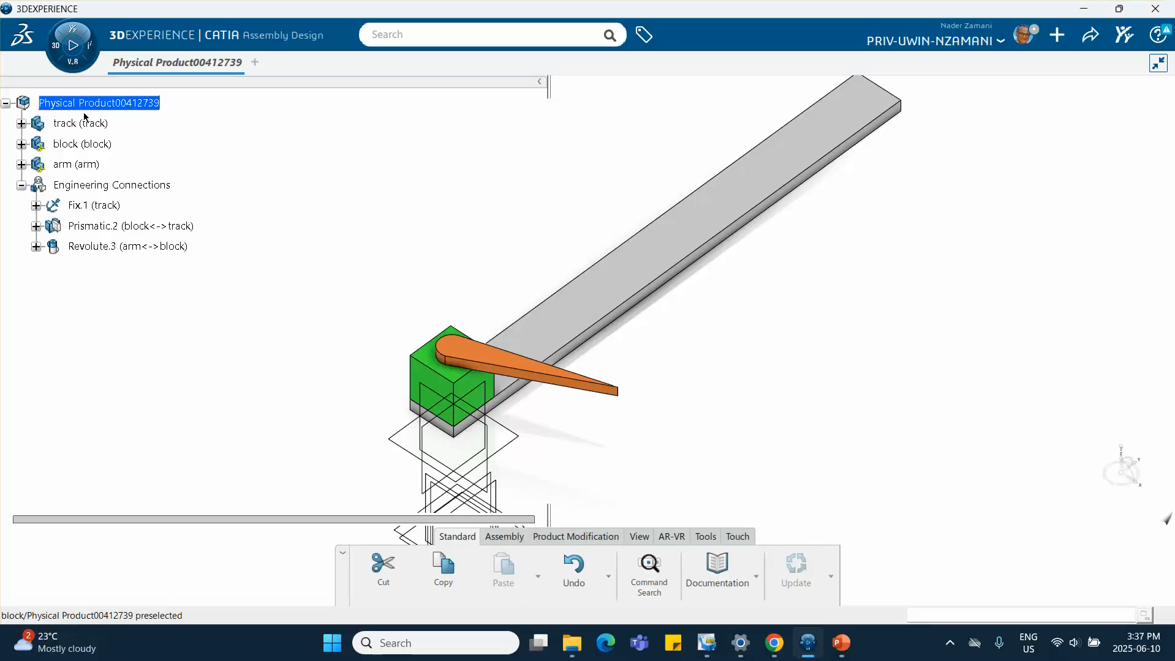
# Switch to Motion Design and accept the analysis case Motion Analysis Case.1 with a new mechanism
pyautogui.click(52, 45)
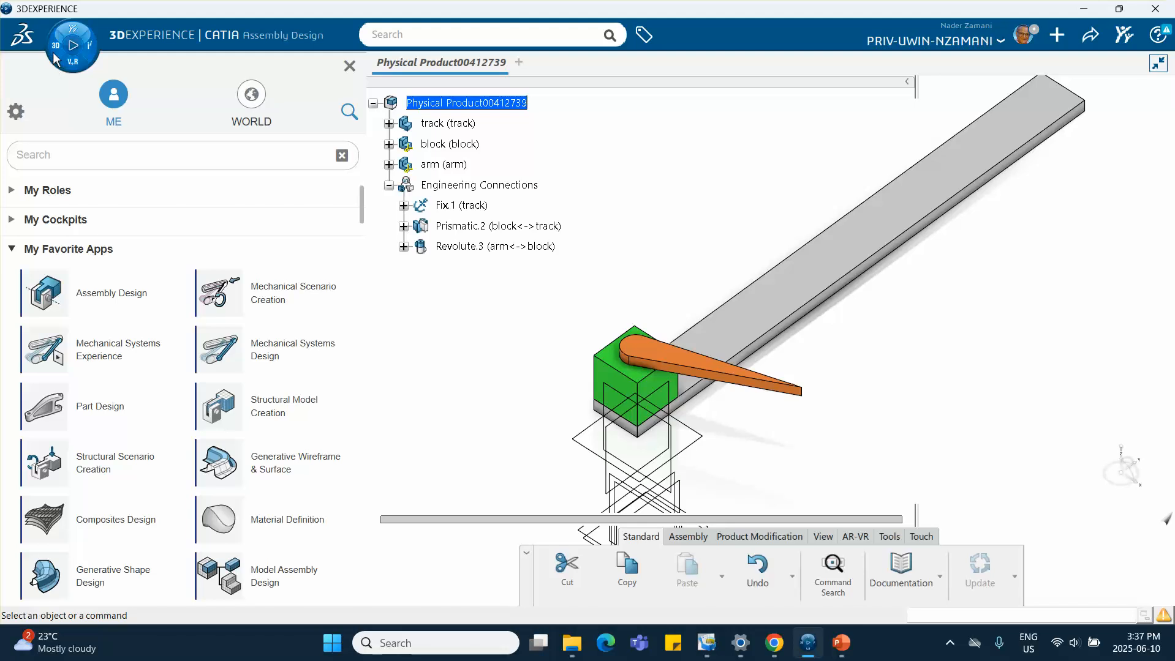
pyautogui.scroll(-2, 86, 269)
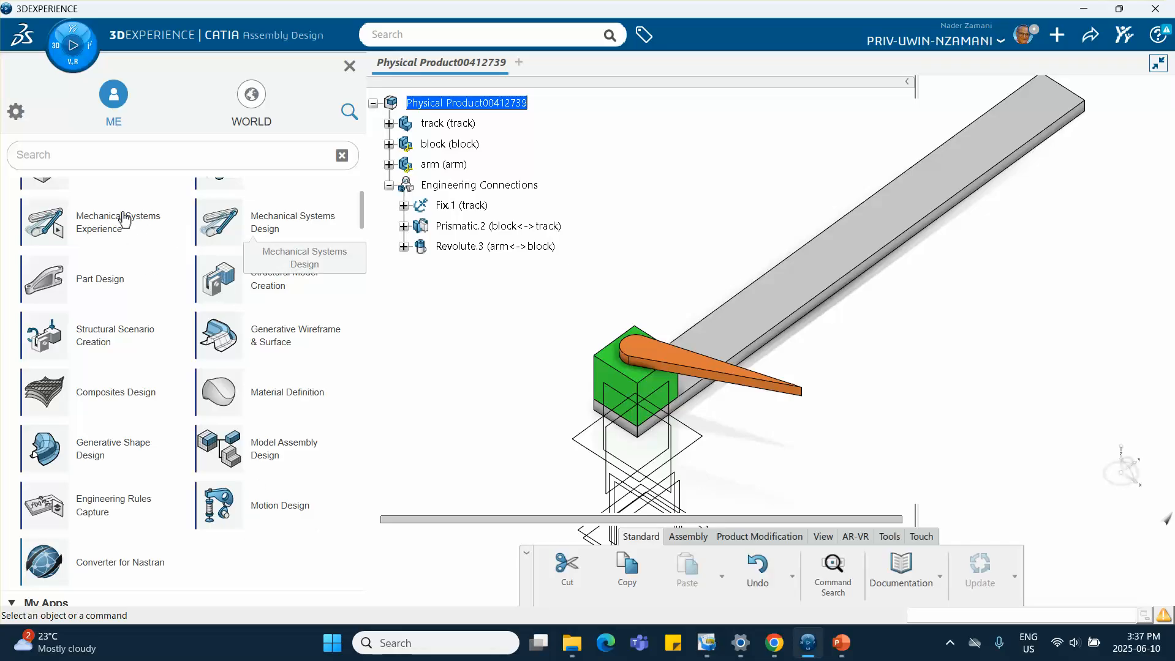
pyautogui.click(267, 511)
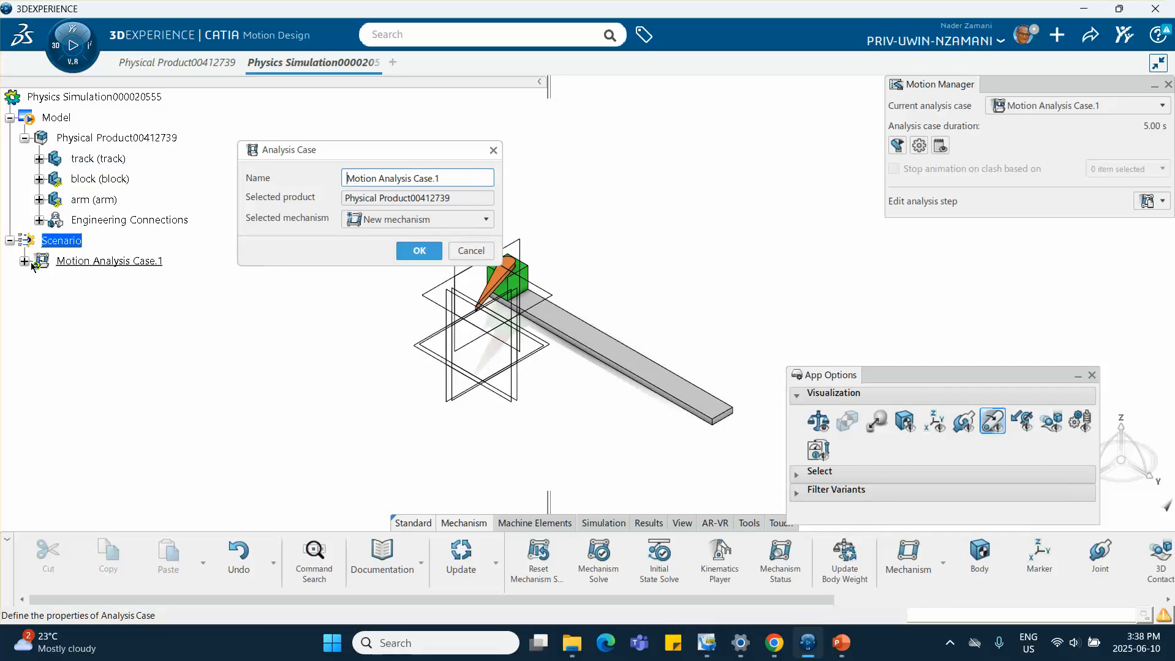
pyautogui.click(418, 251)
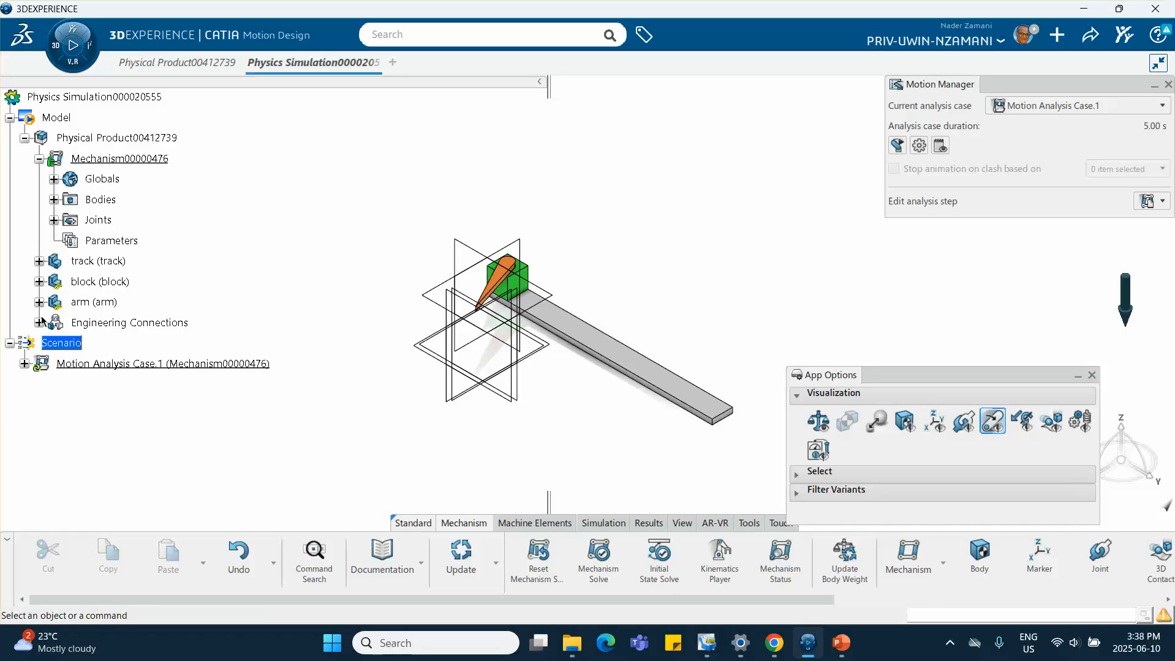
# Expand the mechanism's Globals, Bodies and Joints nodes to review its contents
pyautogui.click(54, 179)
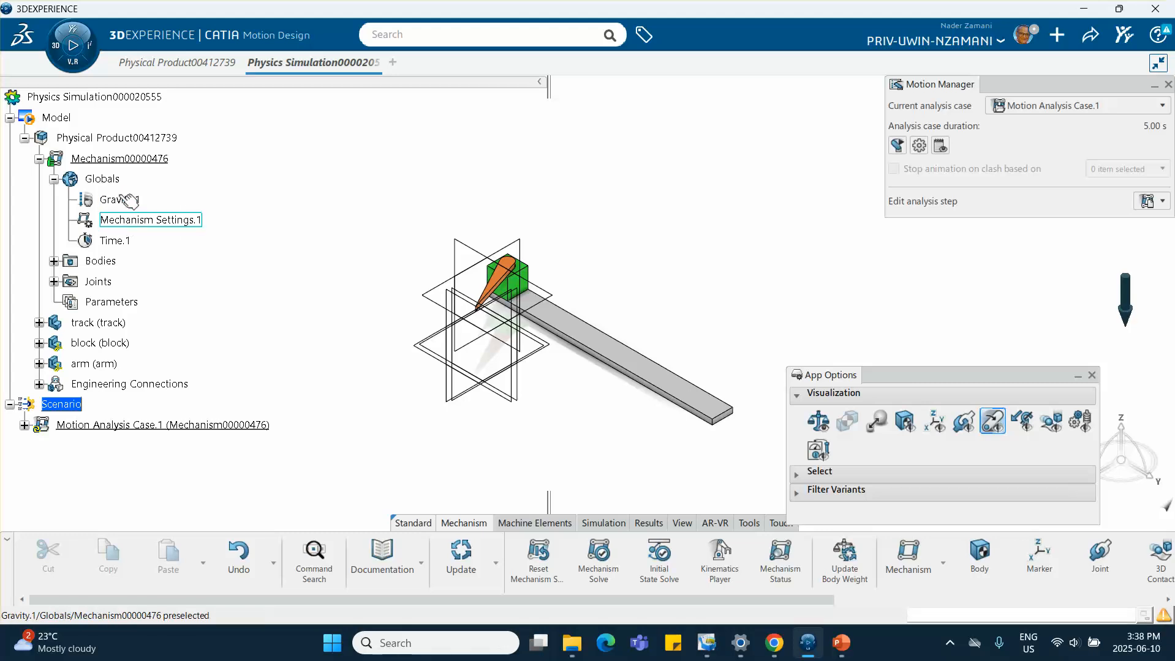
pyautogui.click(54, 179)
pyautogui.click(54, 200)
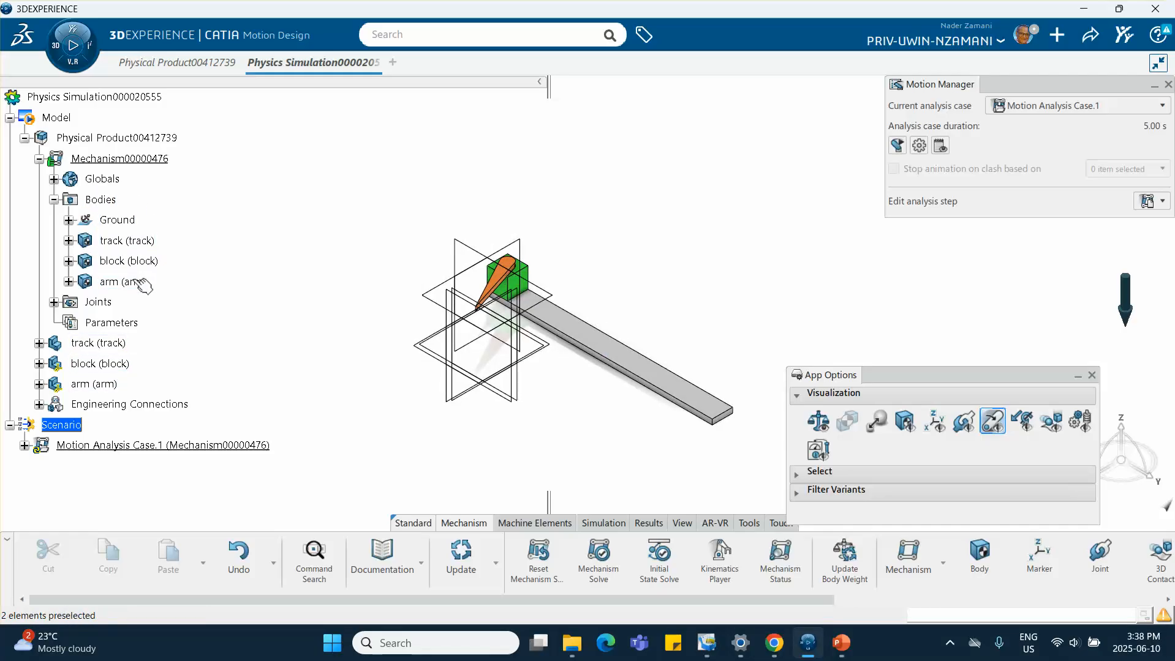
pyautogui.click(54, 302)
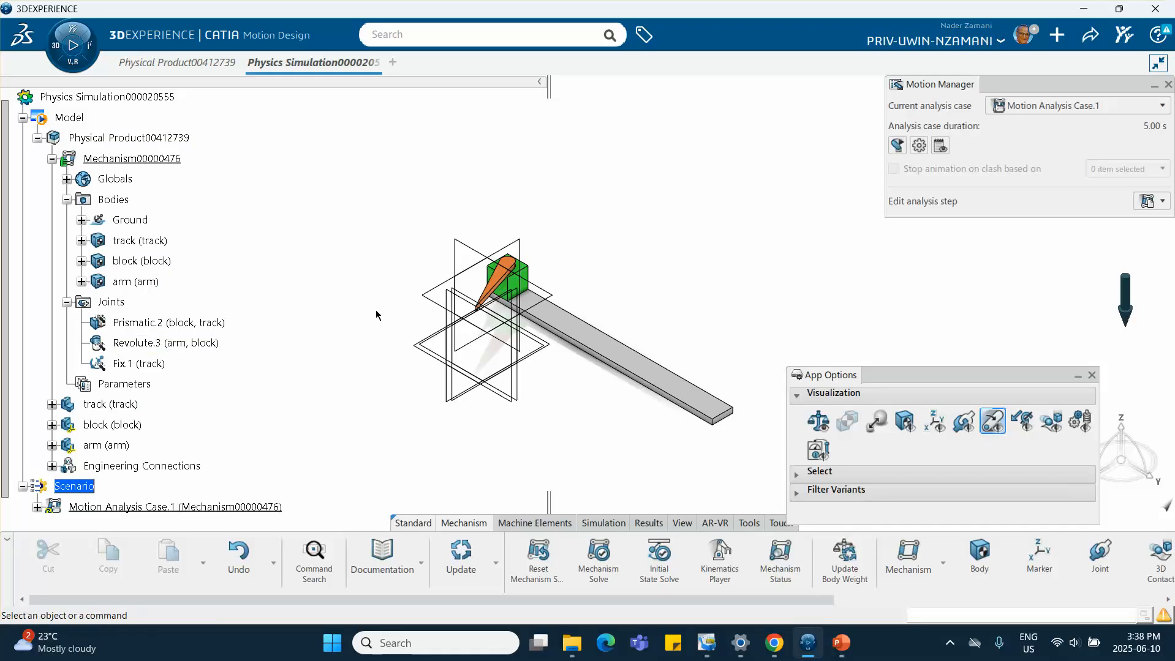
pyautogui.moveTo(940, 380); pyautogui.dragTo(953, 281)
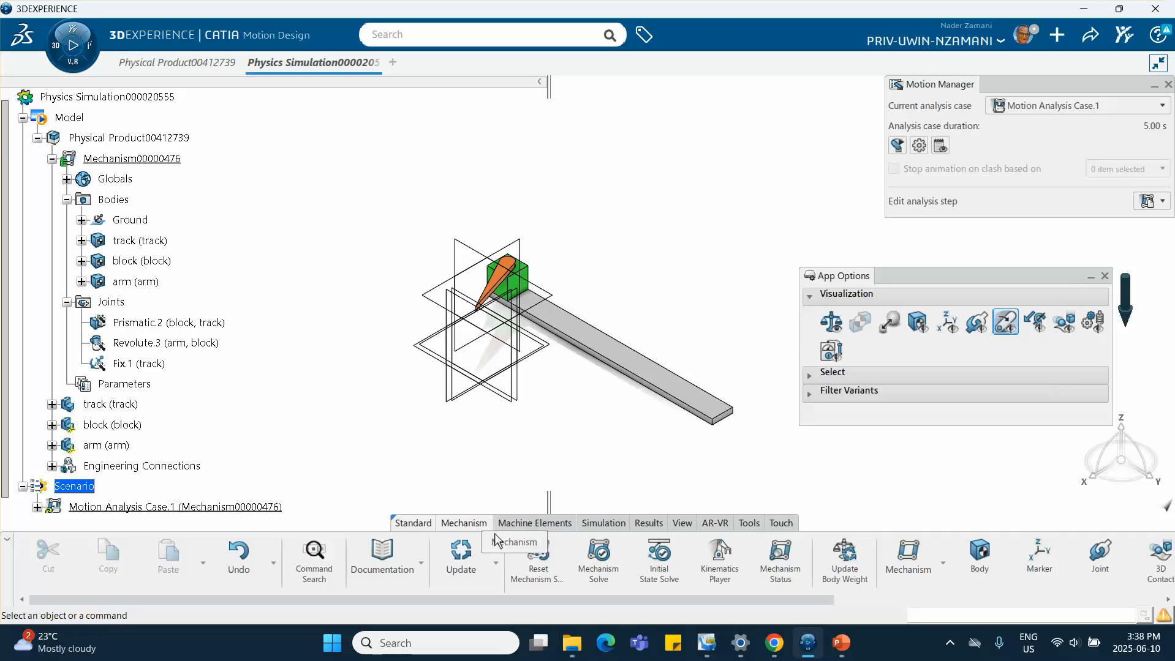
# Add a driver on the Prismatic.2 joint and create a new function for it of type Data Points
pyautogui.scroll(-1, 807, 577)
pyautogui.scroll(-1, 809, 579)
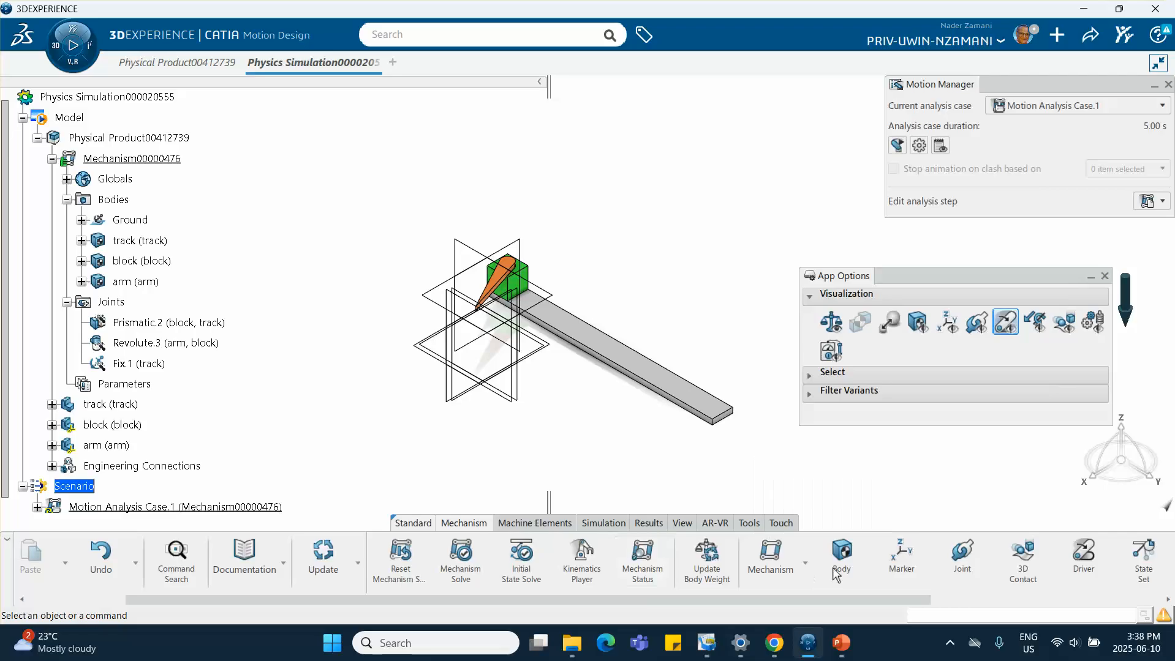
pyautogui.click(1079, 560)
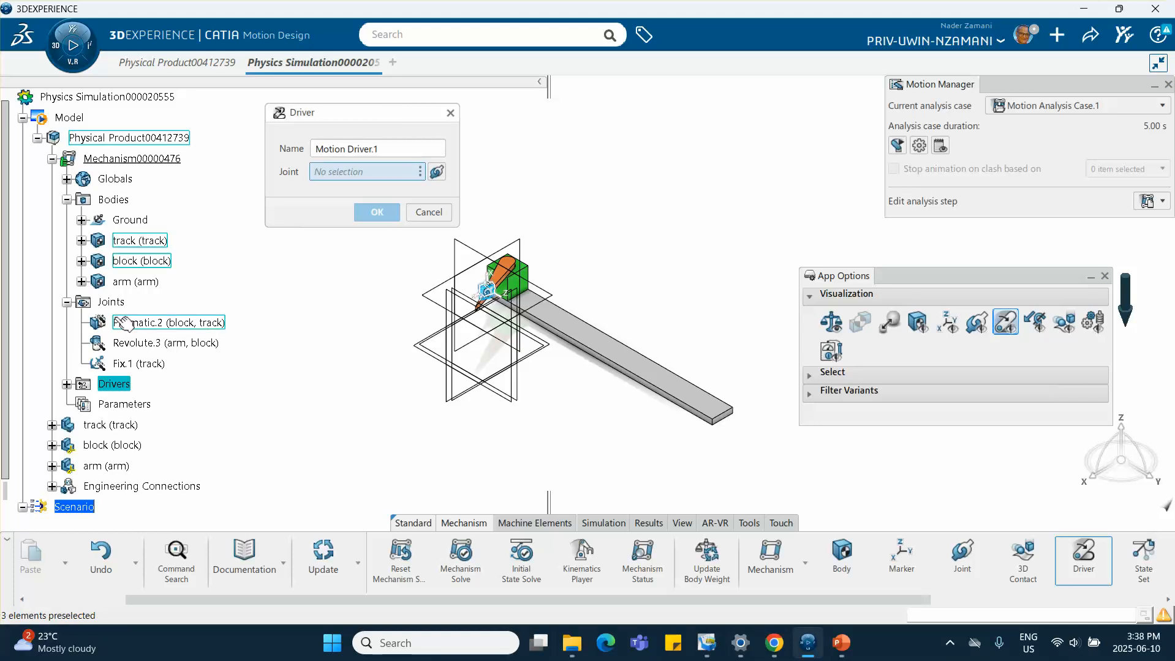
pyautogui.click(154, 324)
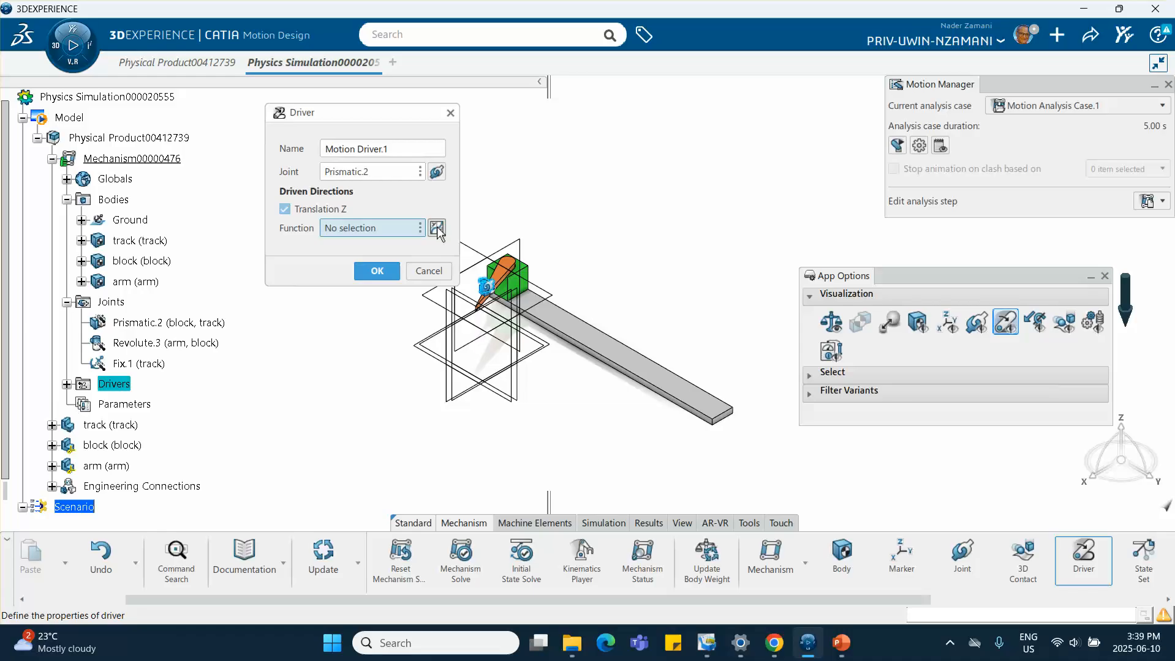
pyautogui.moveTo(498, 235); pyautogui.dragTo(550, 275, button='middle')
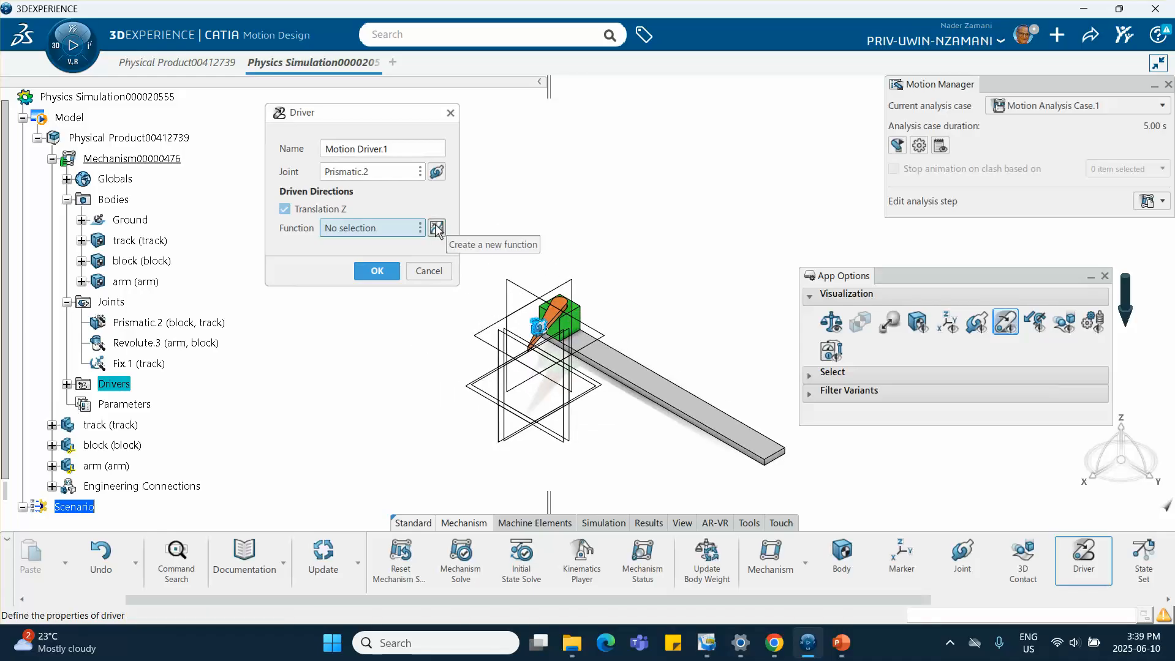
pyautogui.click(437, 228)
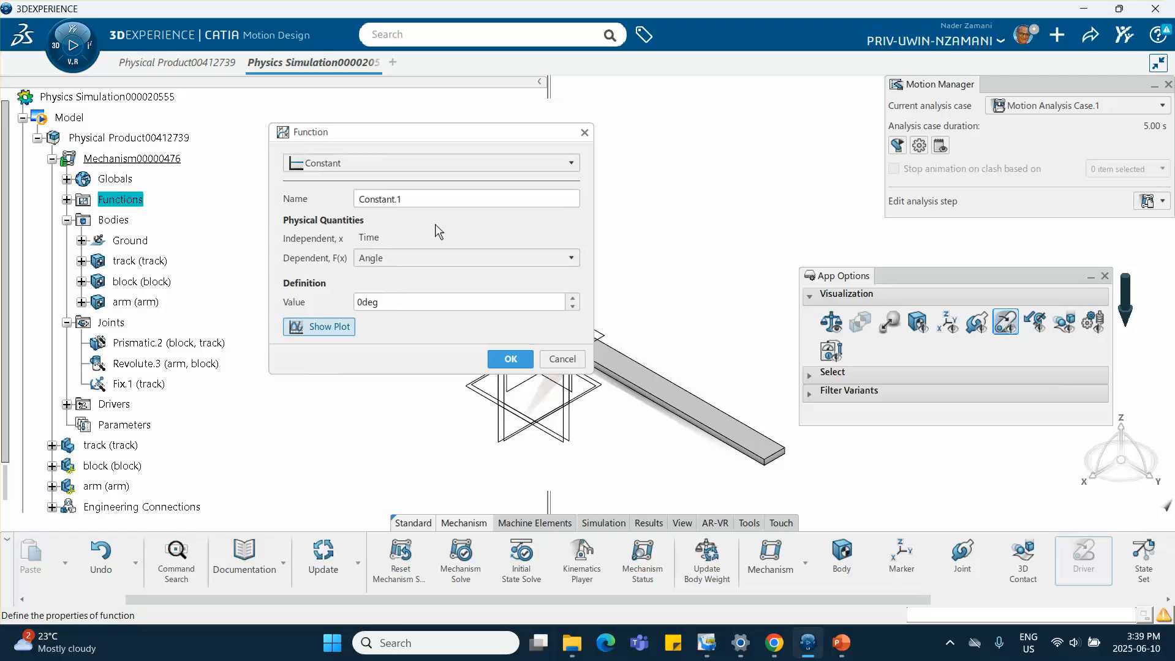
pyautogui.moveTo(615, 90); pyautogui.dragTo(747, 115)
pyautogui.click(418, 162)
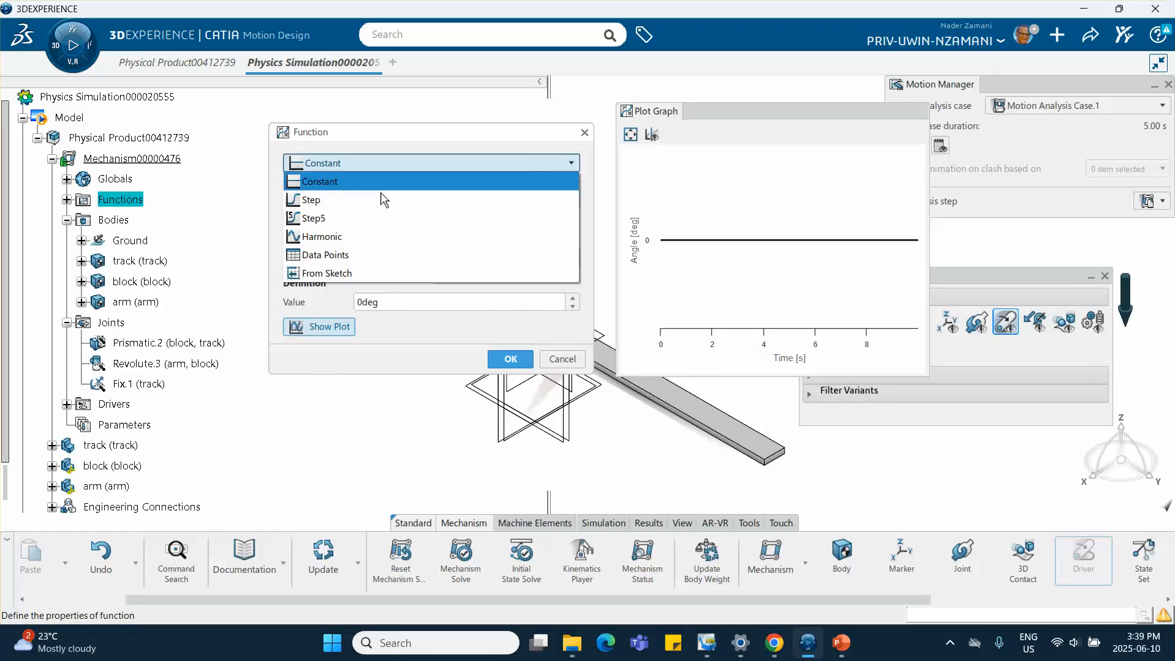
pyautogui.click(332, 257)
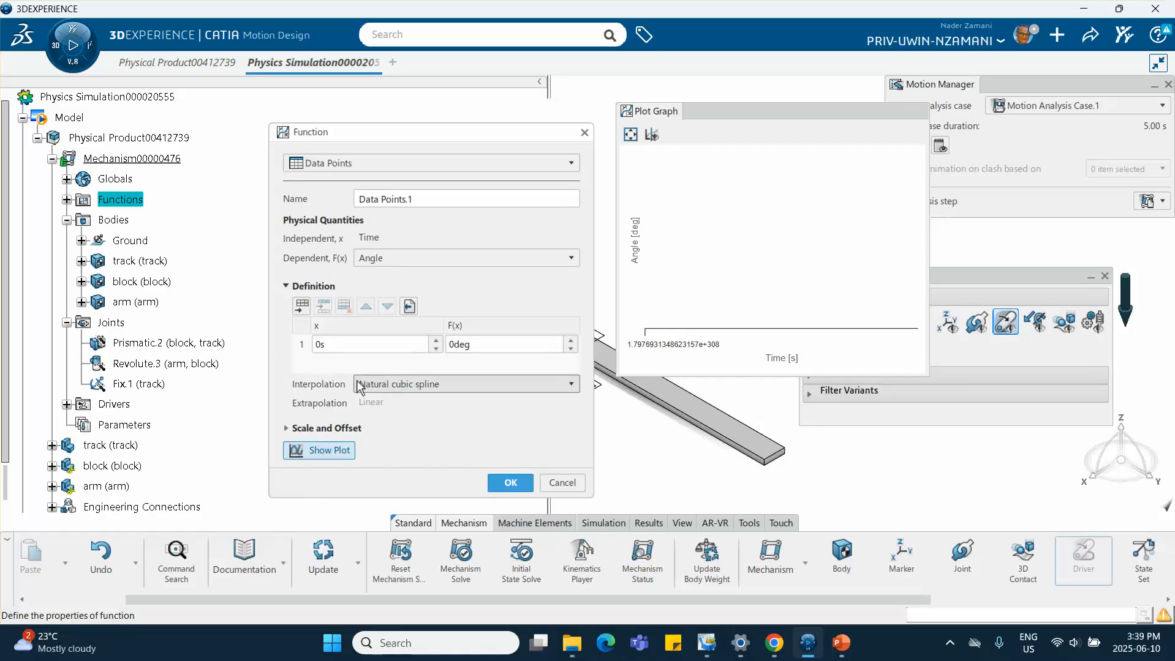
# Switch to the PowerPoint presentation and view the slide with the block's position and arm's angle graphs
pyautogui.click(843, 642)
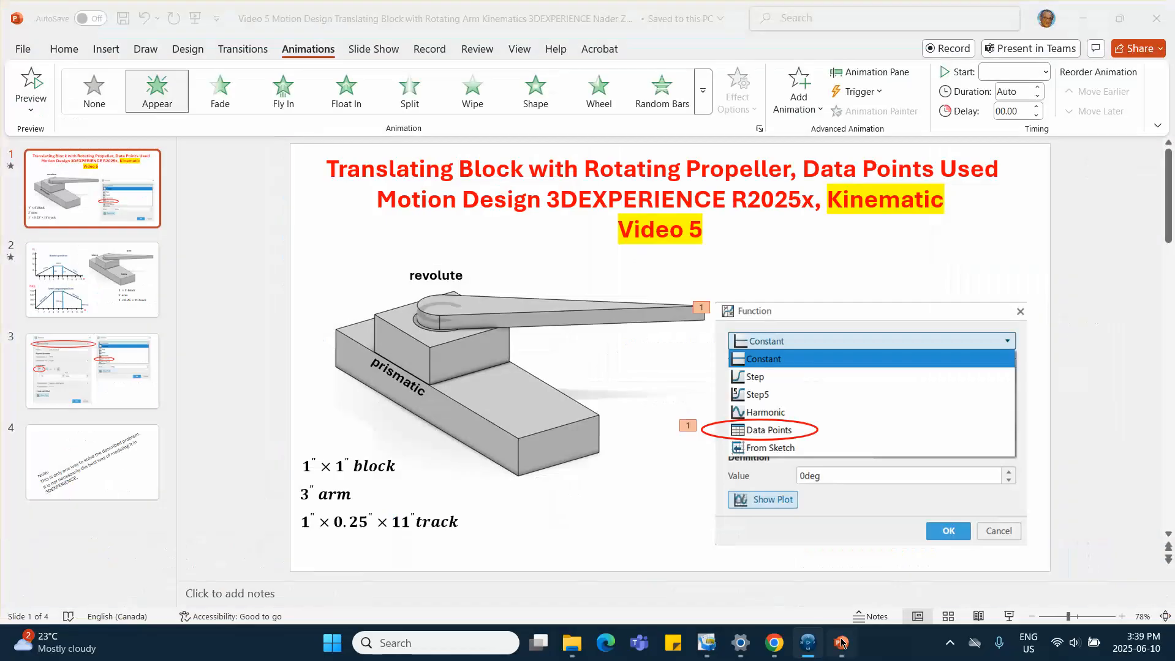
pyautogui.click(100, 305)
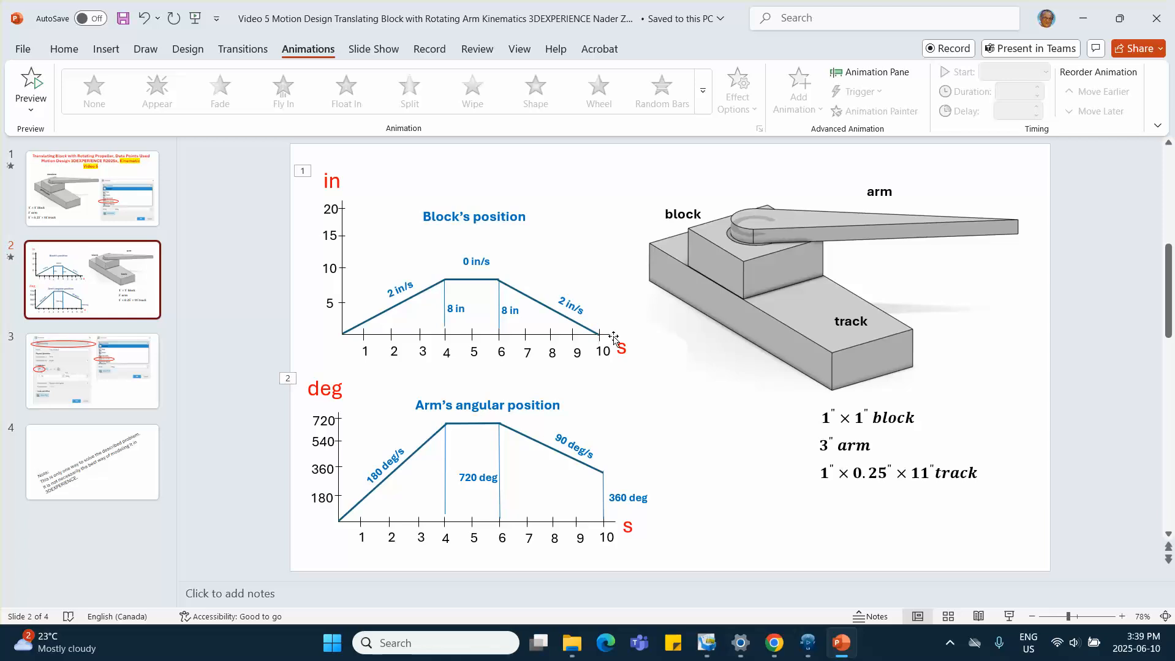
pyautogui.click(807, 643)
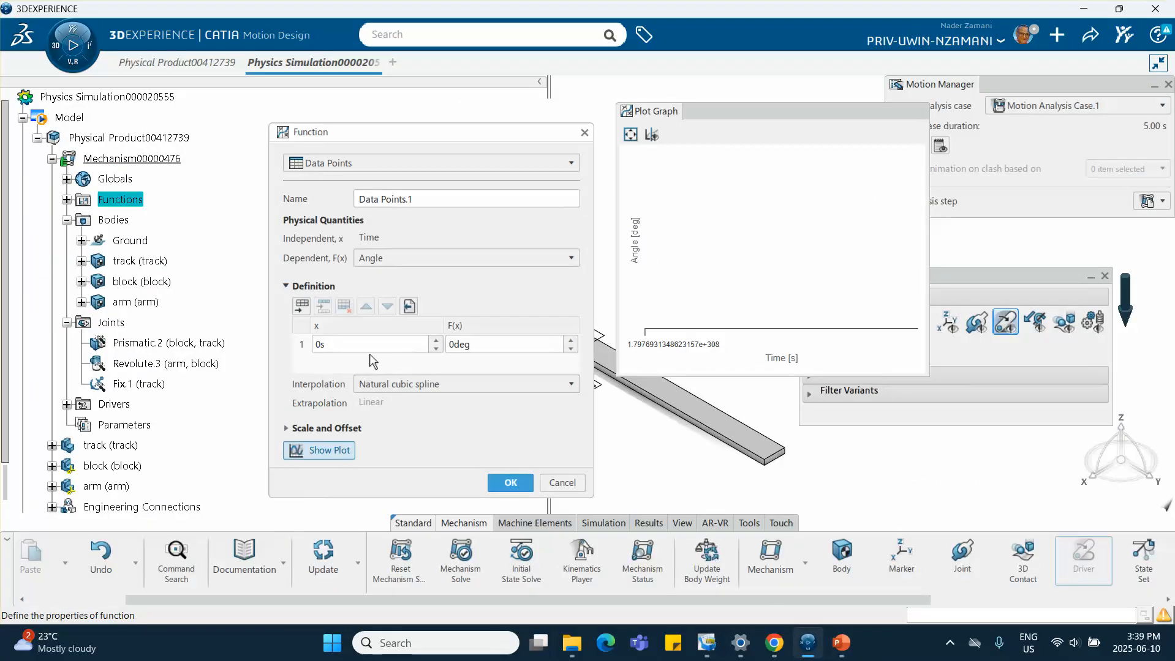
# Set the function's dependent quantity to Length, add a data point at 4 s and 8 in, and append a third row
pyautogui.click(397, 258)
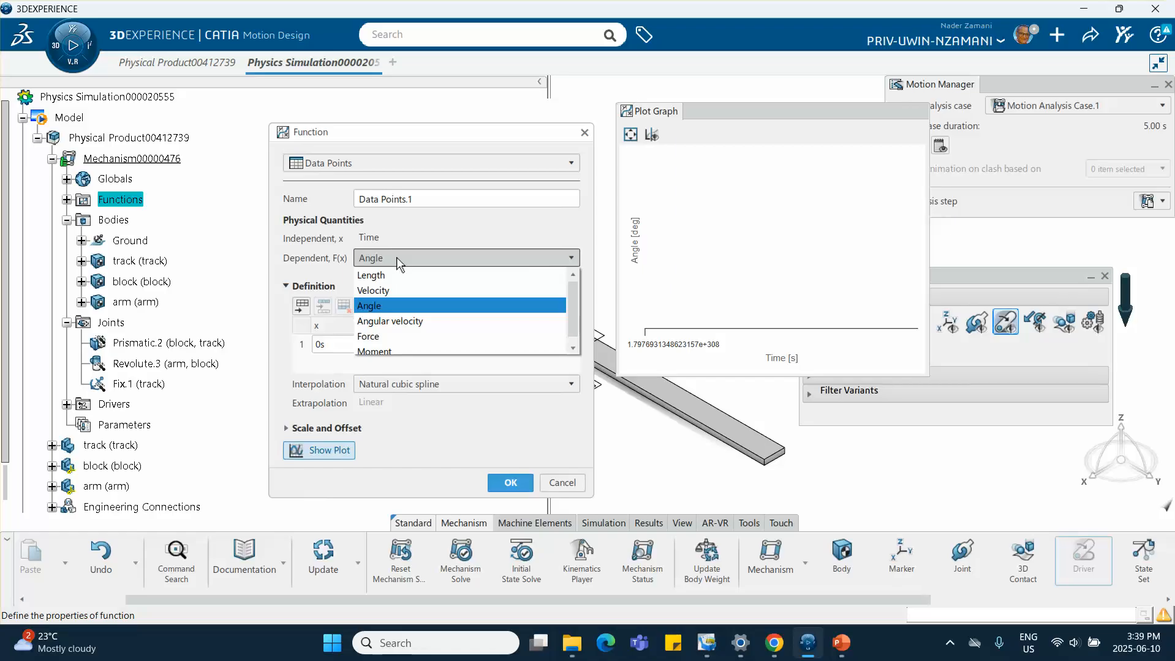
pyautogui.click(377, 273)
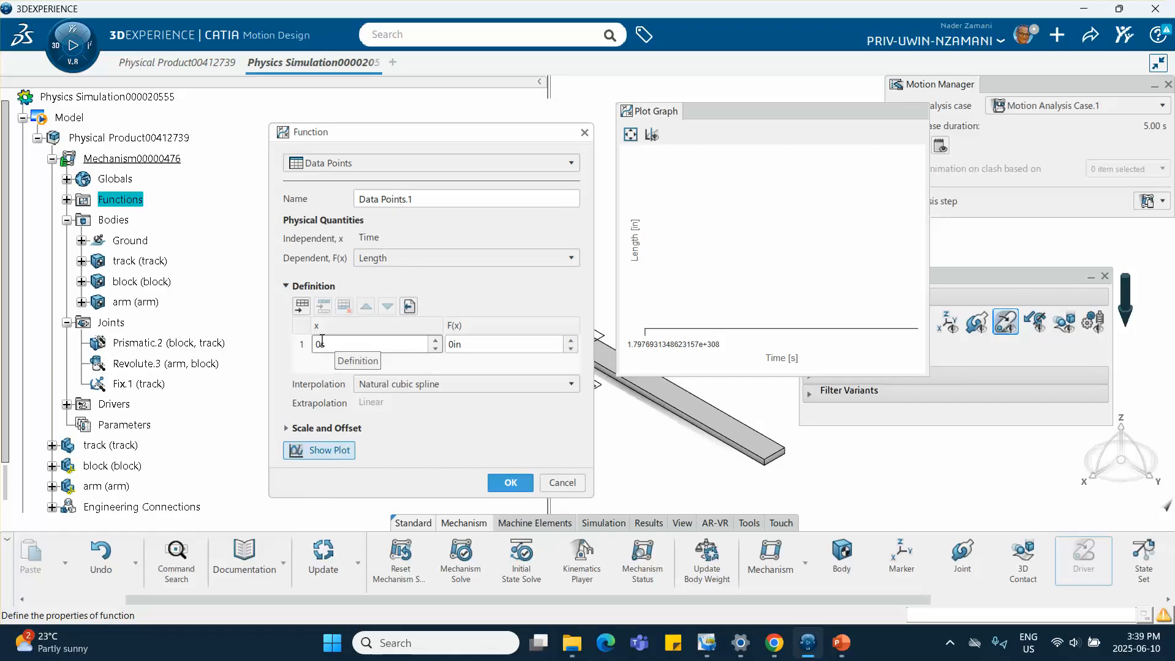
pyautogui.click(300, 307)
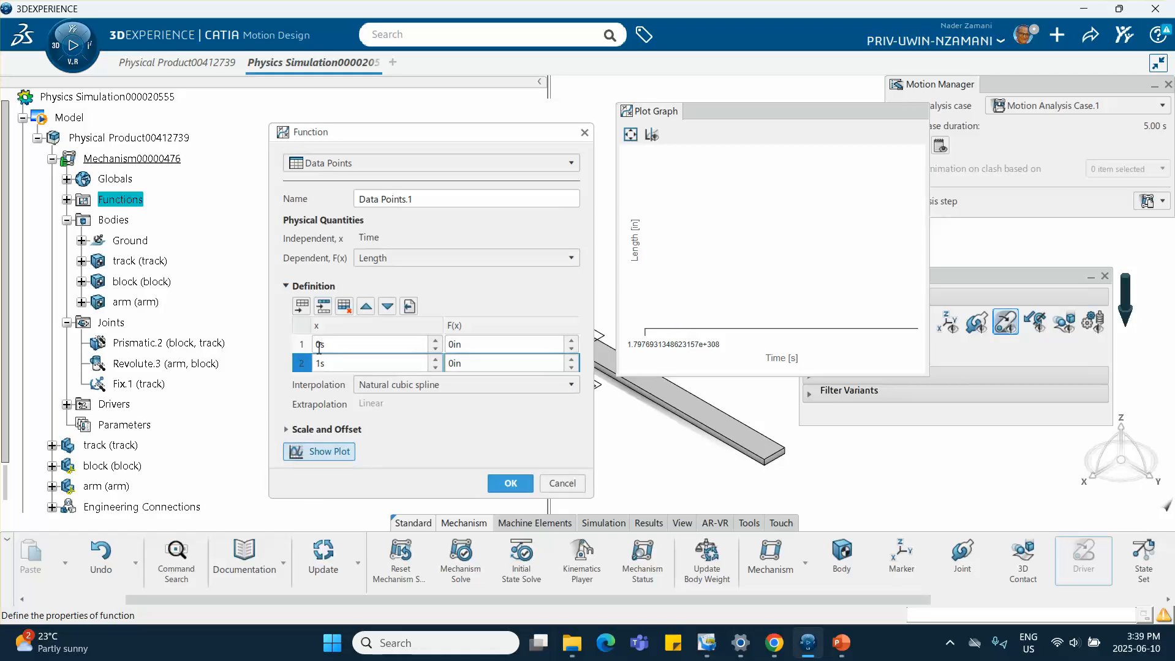
pyautogui.write('2')
pyautogui.press('Tab')
pyautogui.write('8')
pyautogui.press('Return')
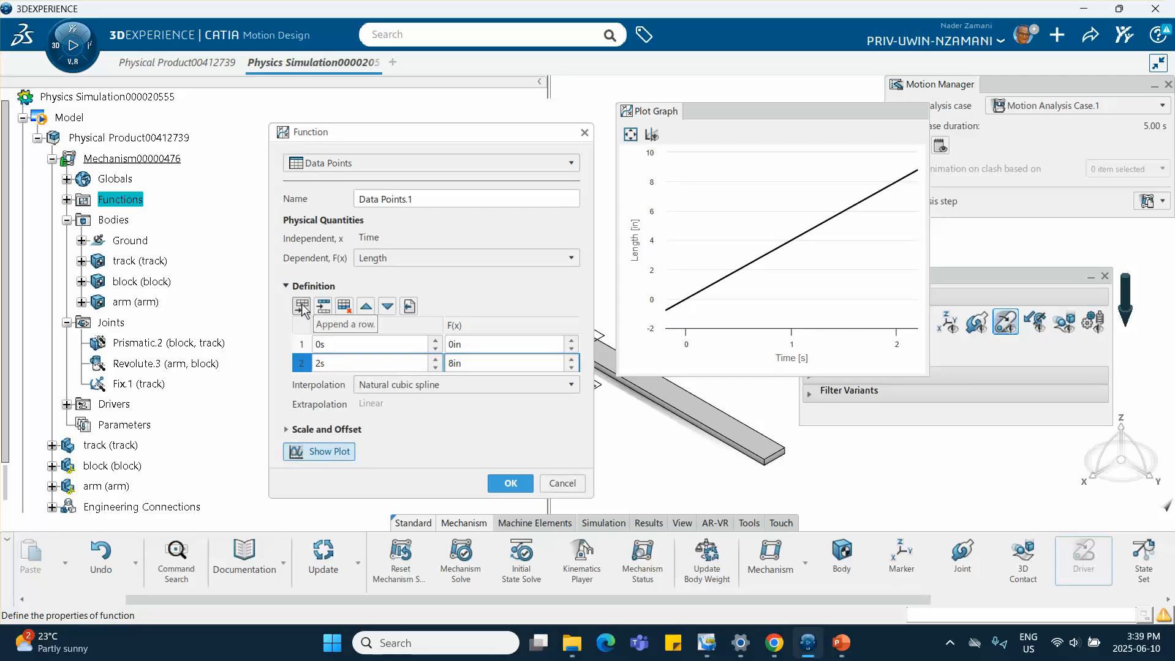
pyautogui.click(300, 307)
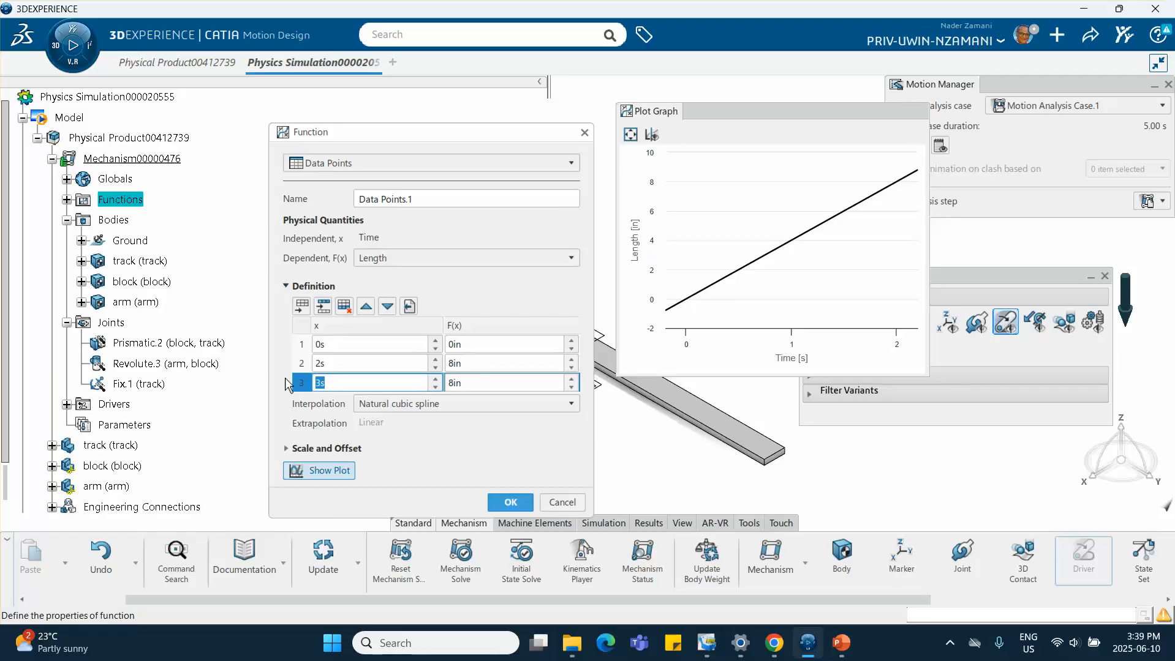
pyautogui.click(319, 364)
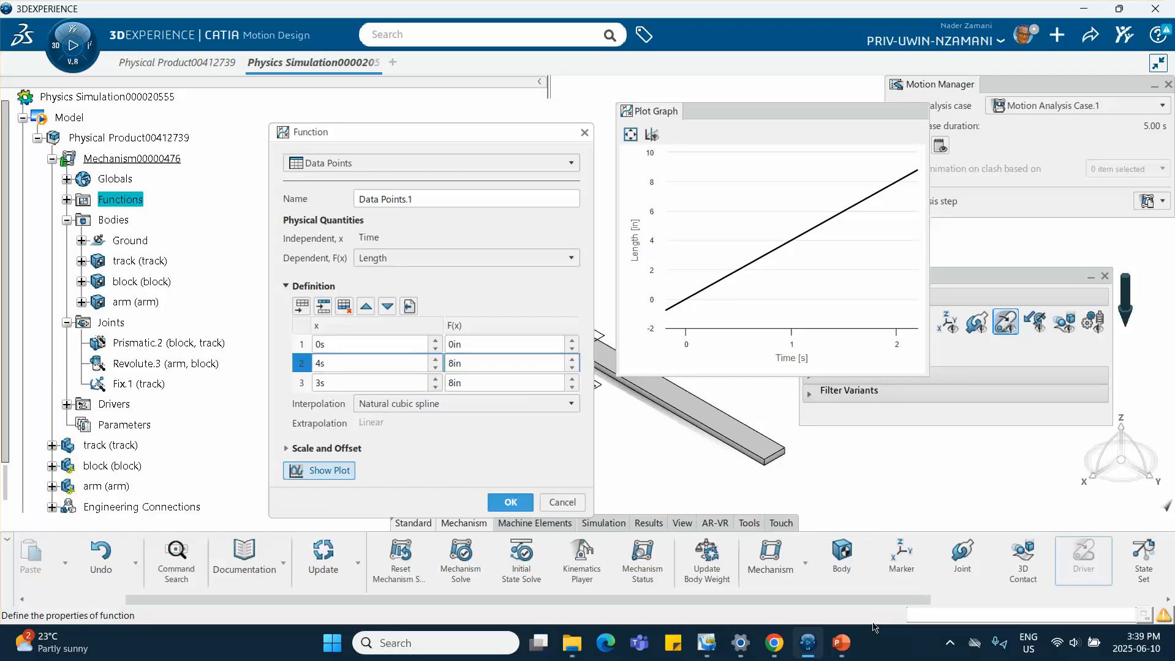
# Review the block position graph on the slide and set the third data point's time to 6 s
pyautogui.click(837, 644)
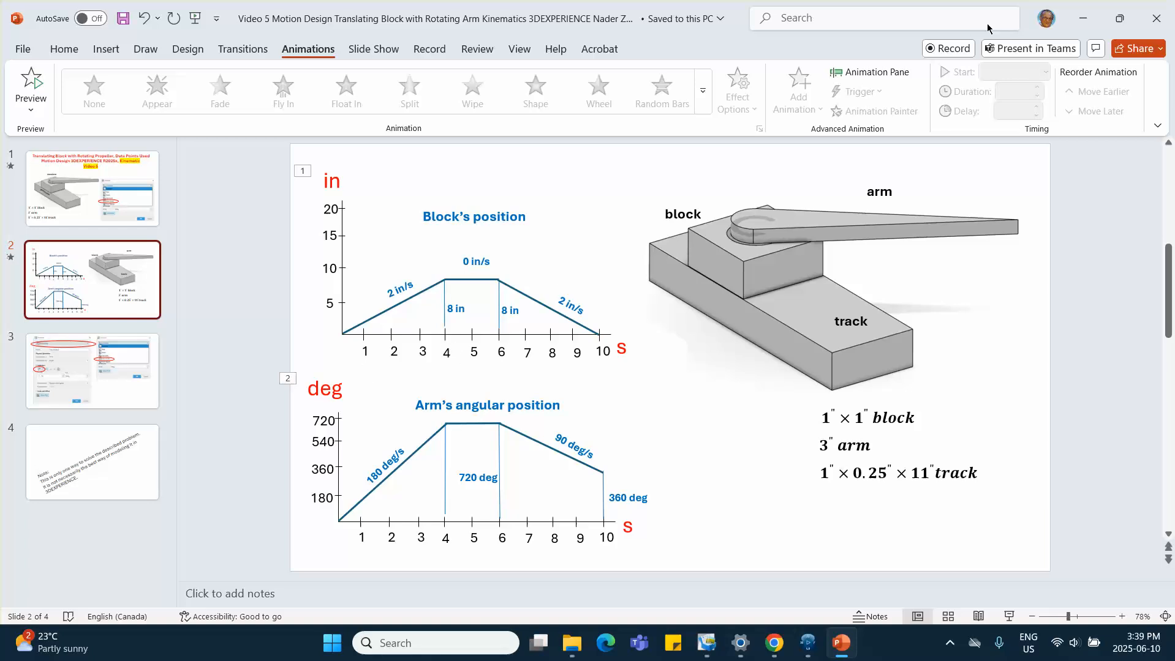
pyautogui.click(1081, 17)
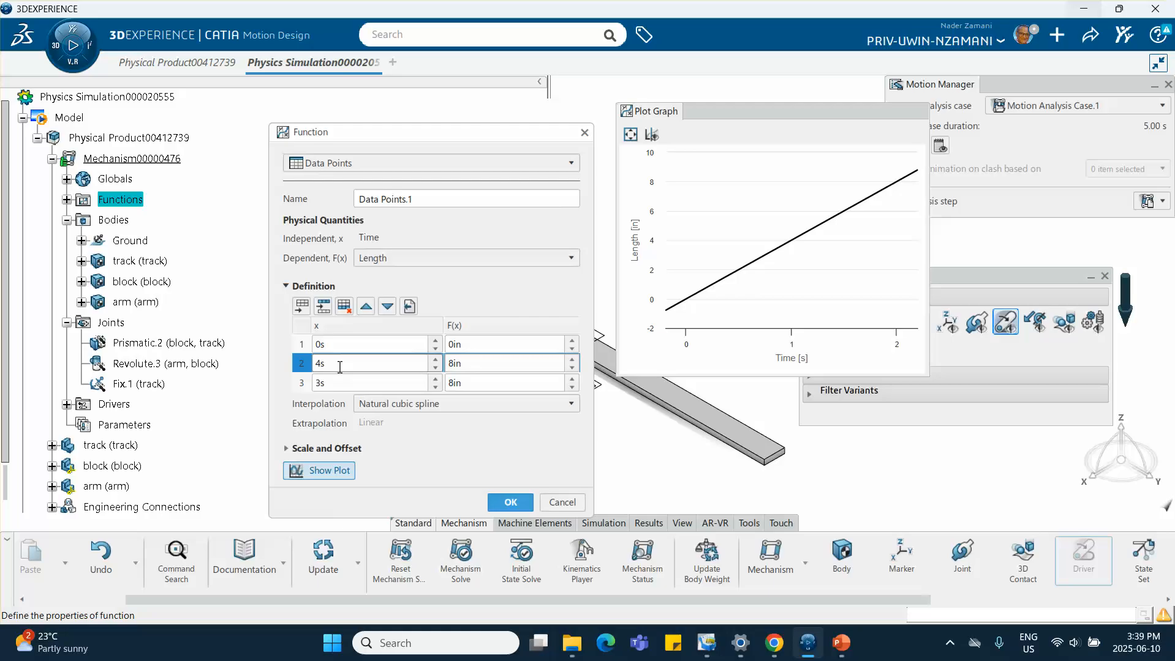
pyautogui.click(319, 383)
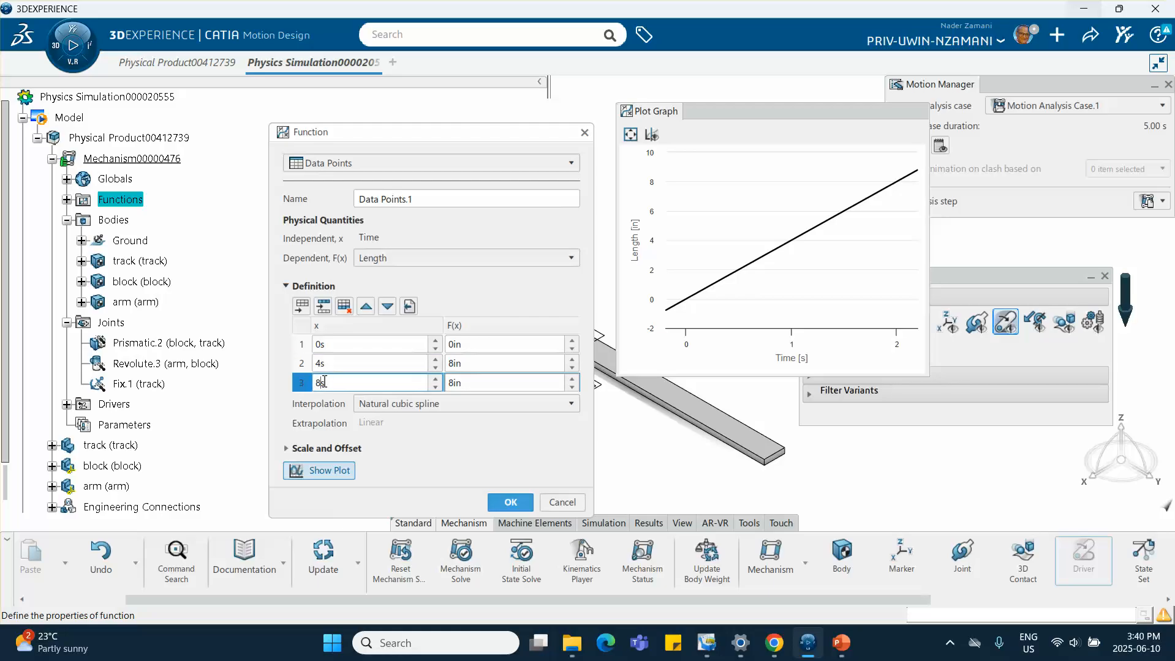
pyautogui.press('BackSpace')
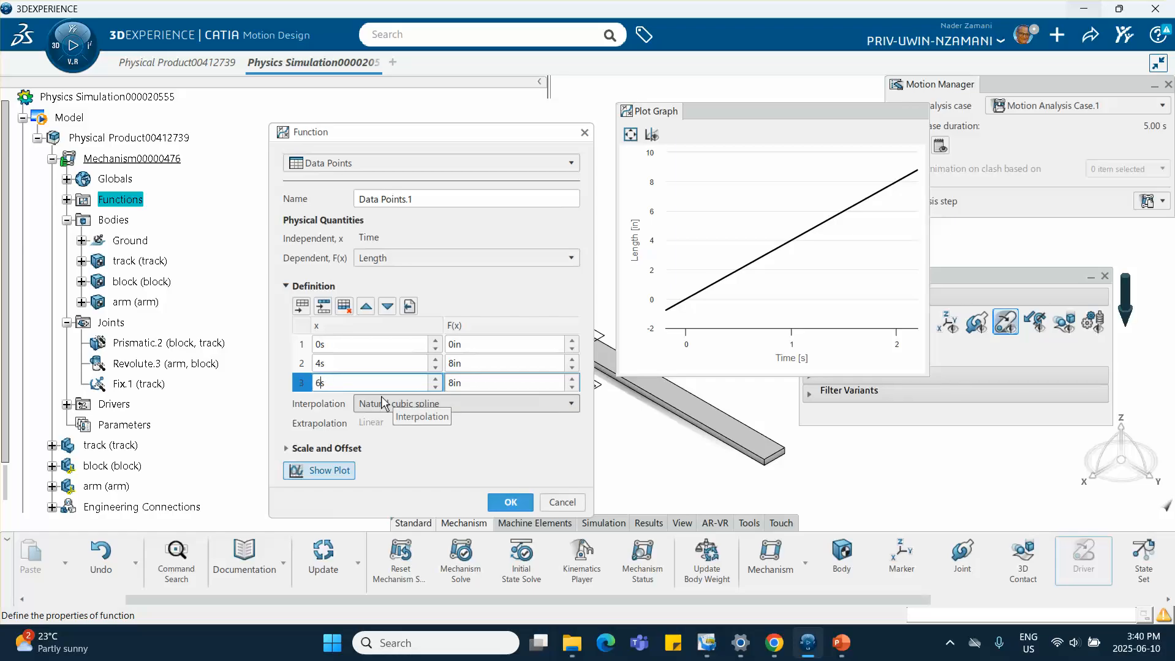
pyautogui.click(522, 449)
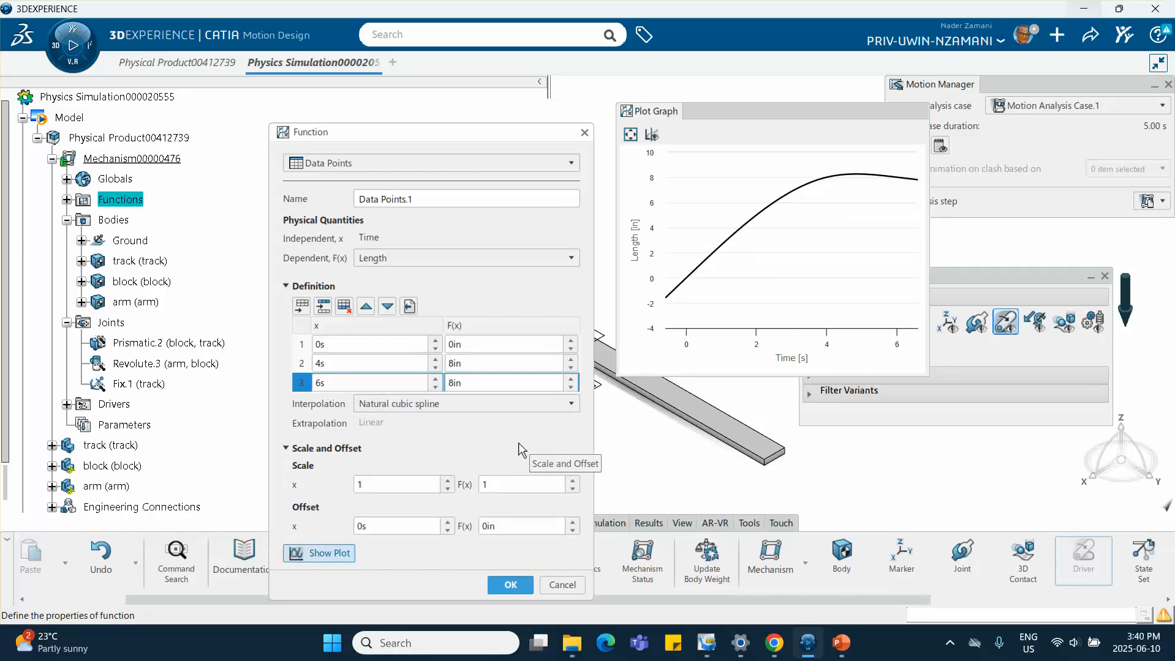
# Append a fourth data point at 10 s and 0 in and set the interpolation to Linear
pyautogui.click(300, 307)
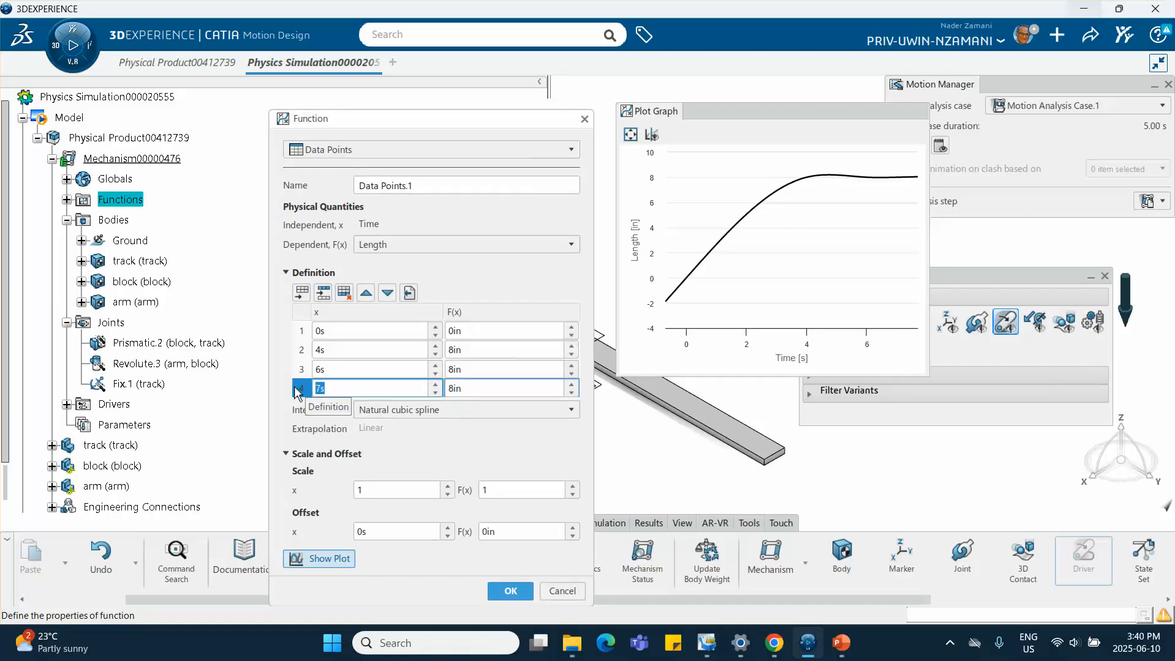
pyautogui.write('0s')
pyautogui.press('Tab')
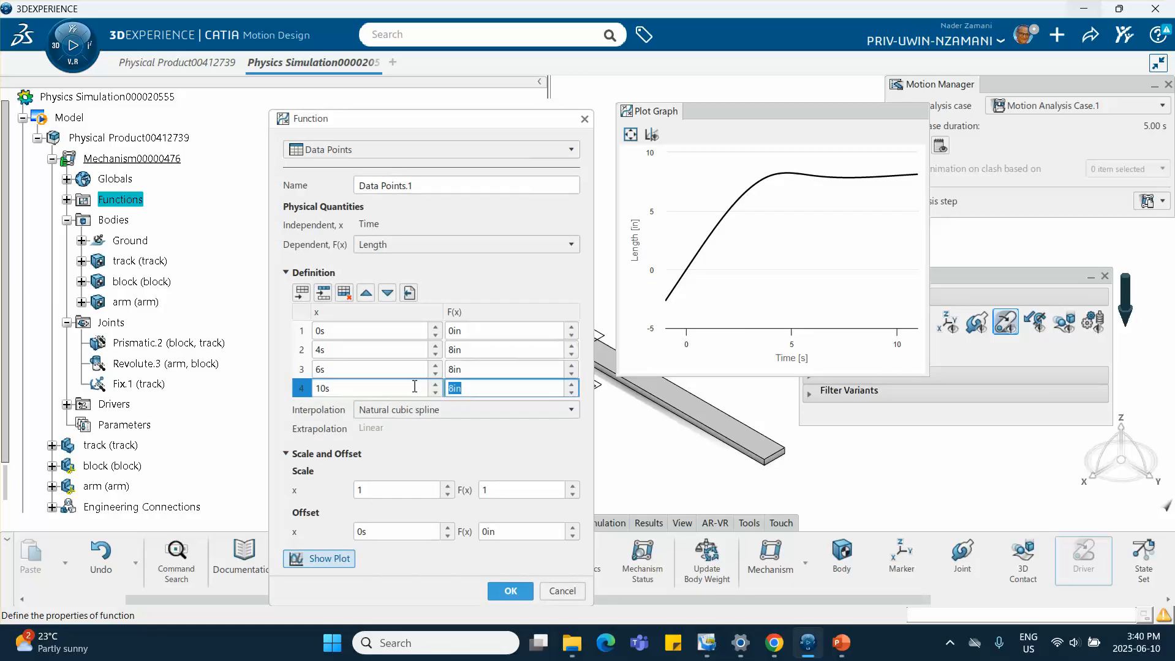
pyautogui.write('0')
pyautogui.click(464, 453)
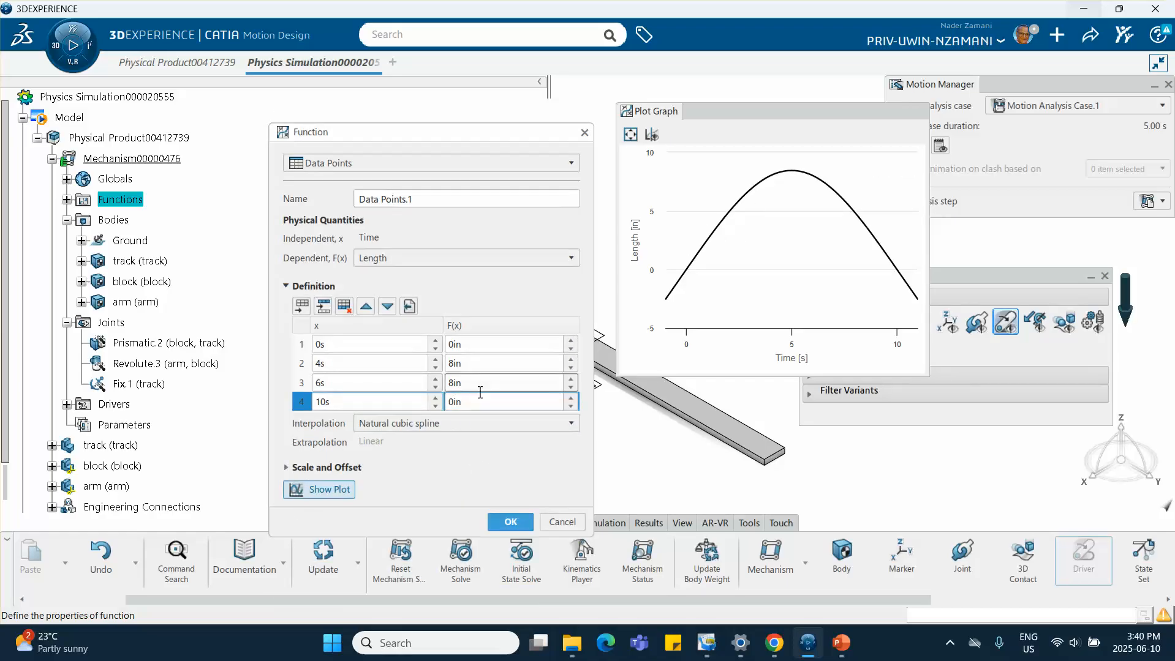
pyautogui.click(404, 426)
pyautogui.click(387, 452)
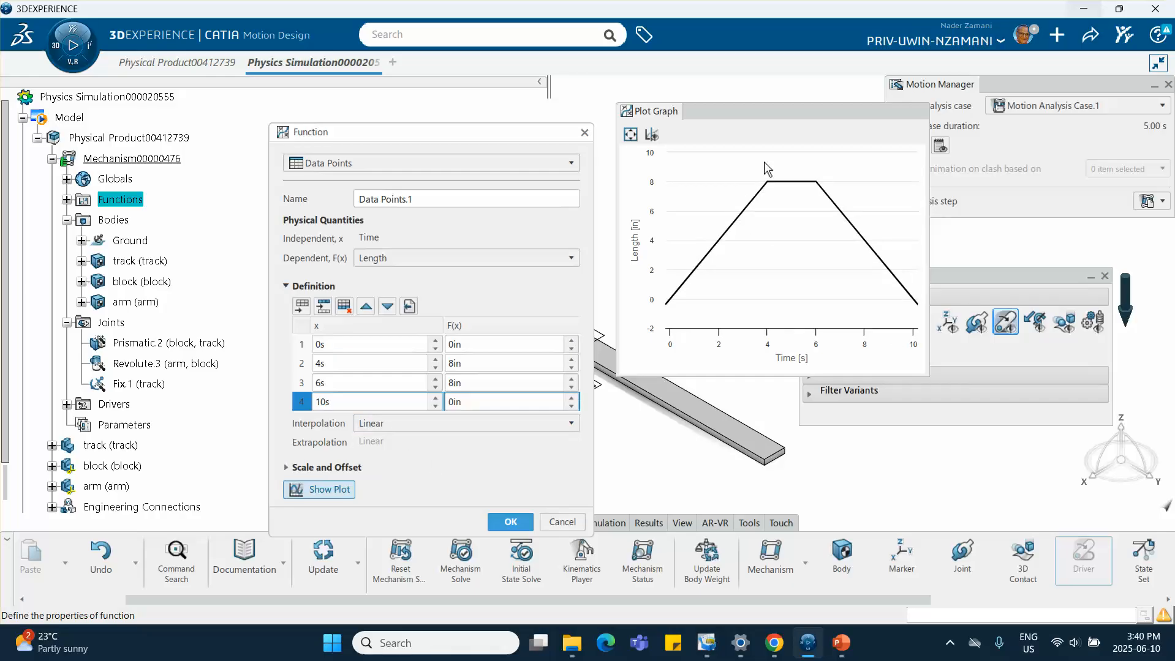
# Recheck the block position slide, accept the Data Points.1 function and finish the Prismatic.2 driver
pyautogui.click(841, 643)
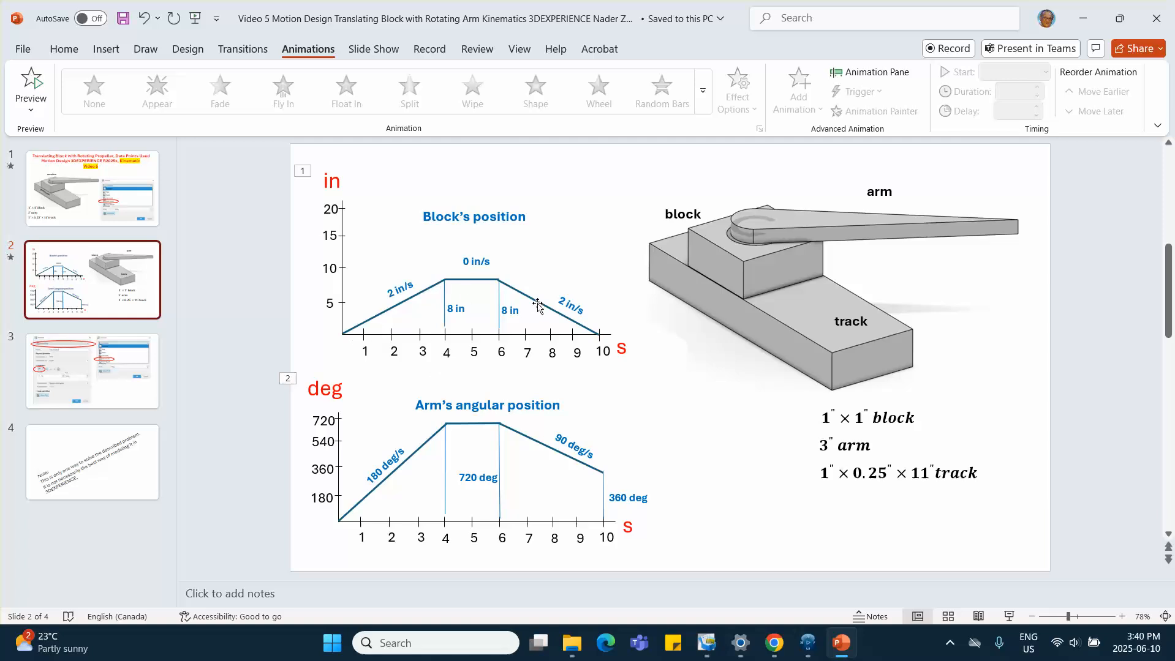
pyautogui.click(1083, 17)
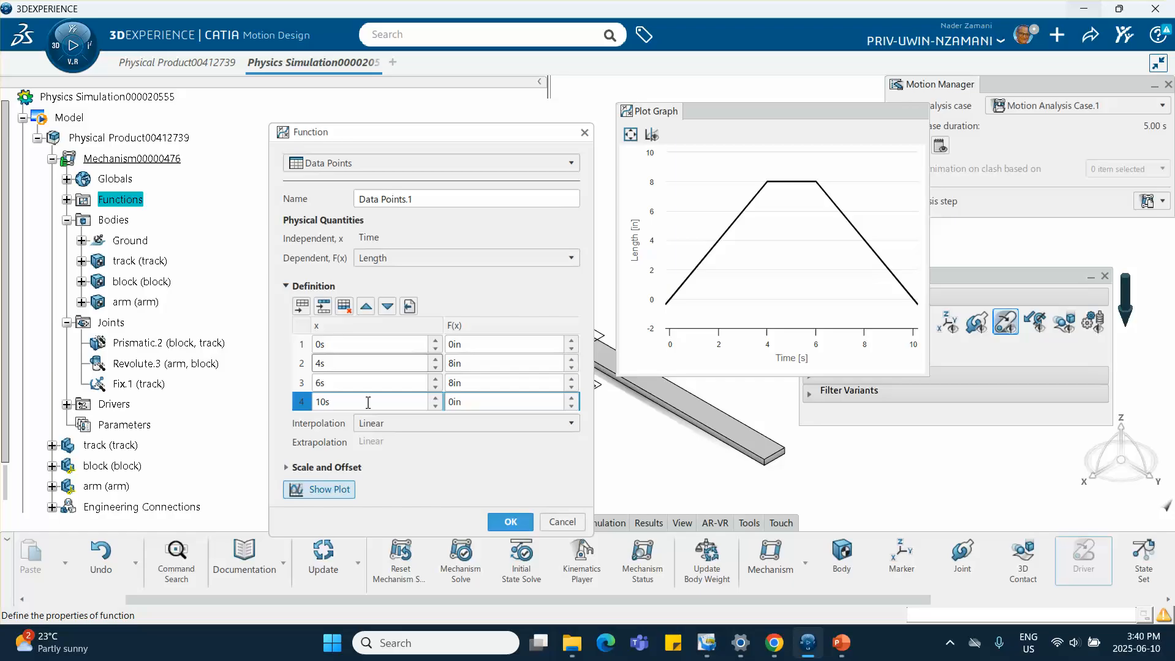
pyautogui.click(295, 470)
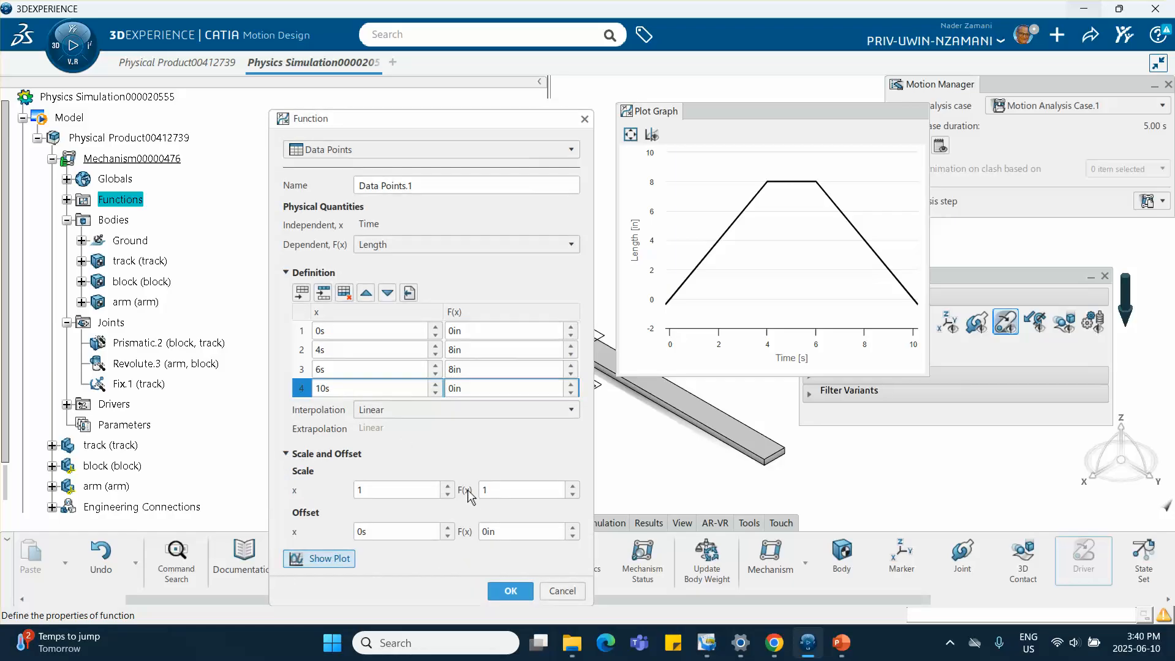
pyautogui.write('1')
pyautogui.press('Return')
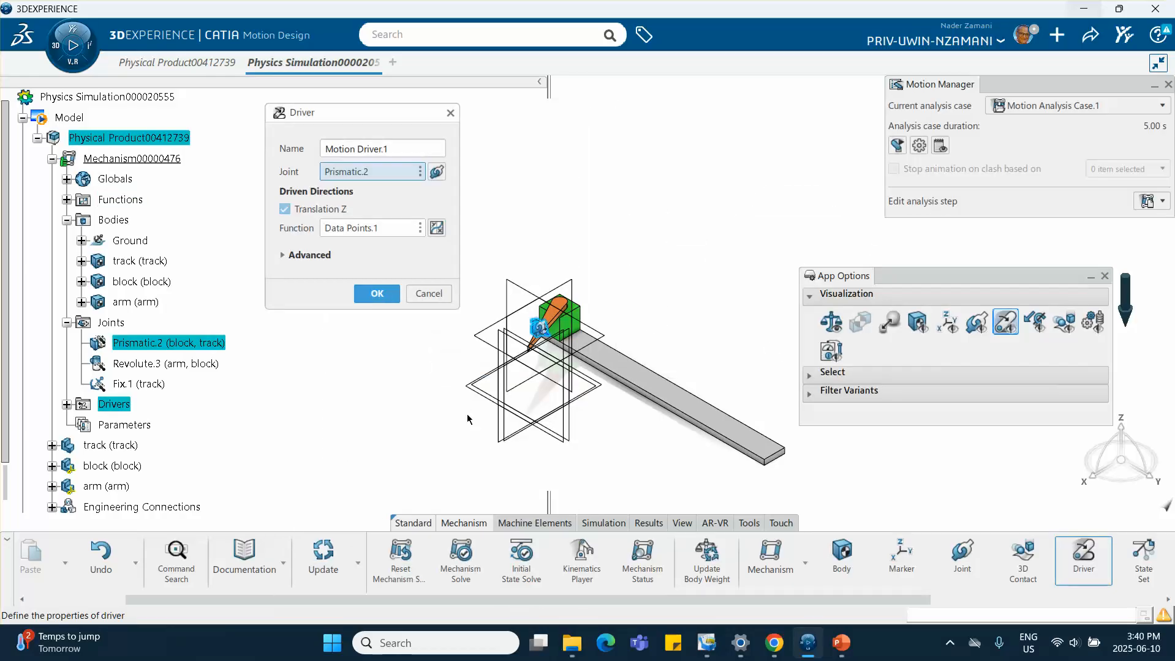
pyautogui.click(375, 295)
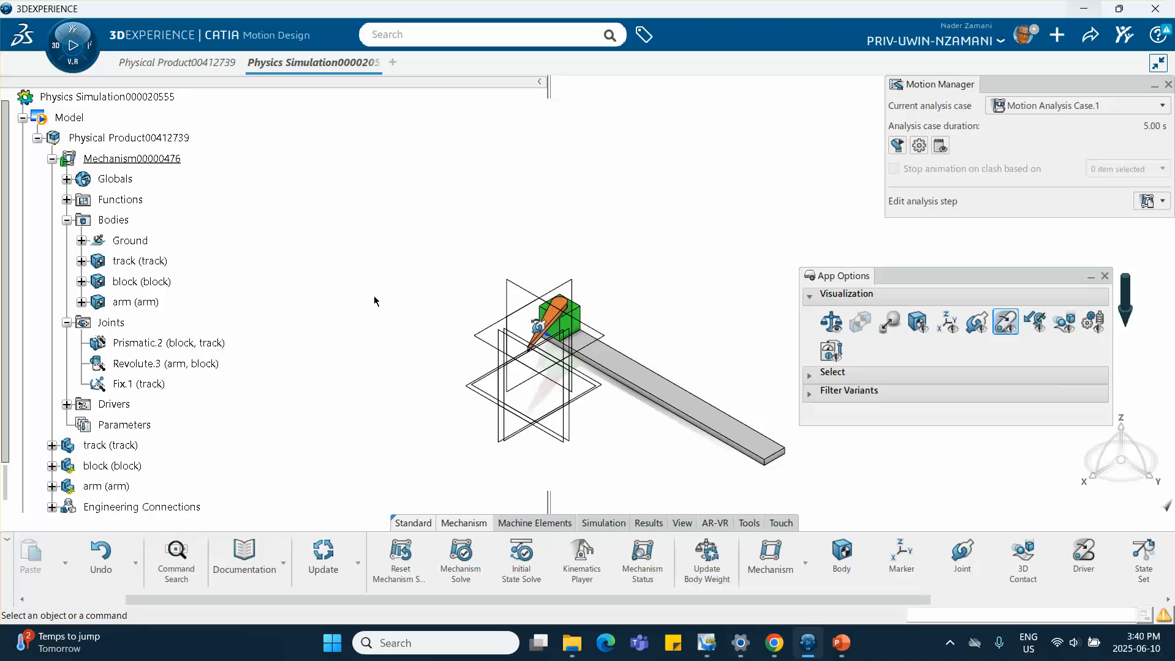
# Create a driver on the Revolute.3 joint and give it a new Data Points function
pyautogui.click(1083, 565)
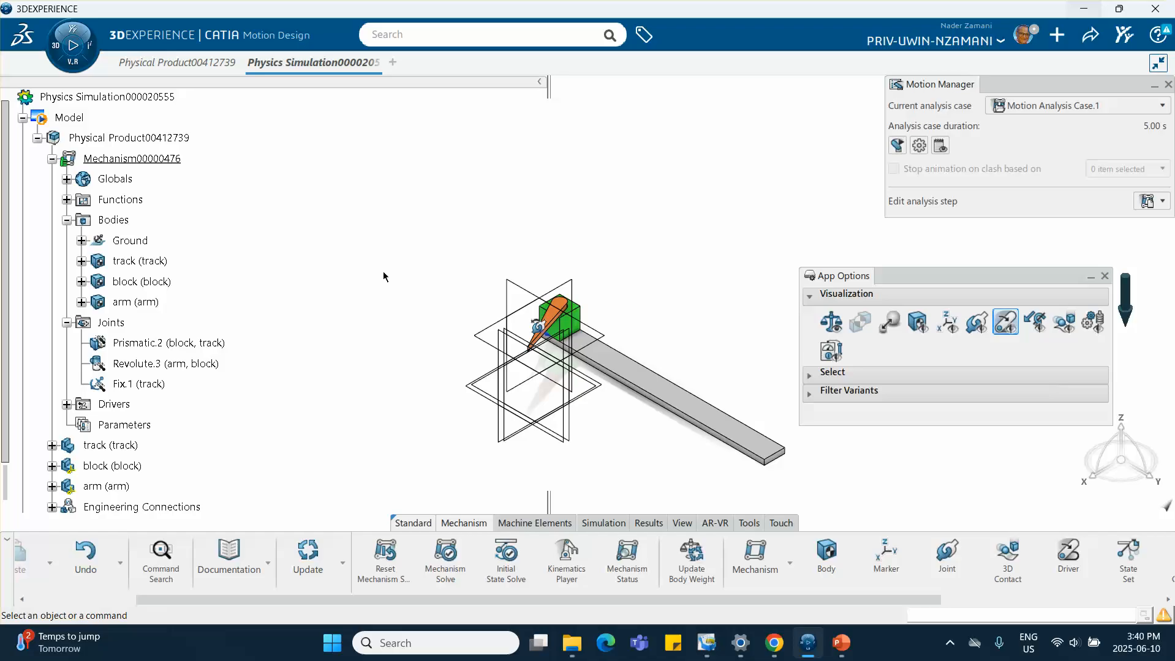
pyautogui.click(1065, 556)
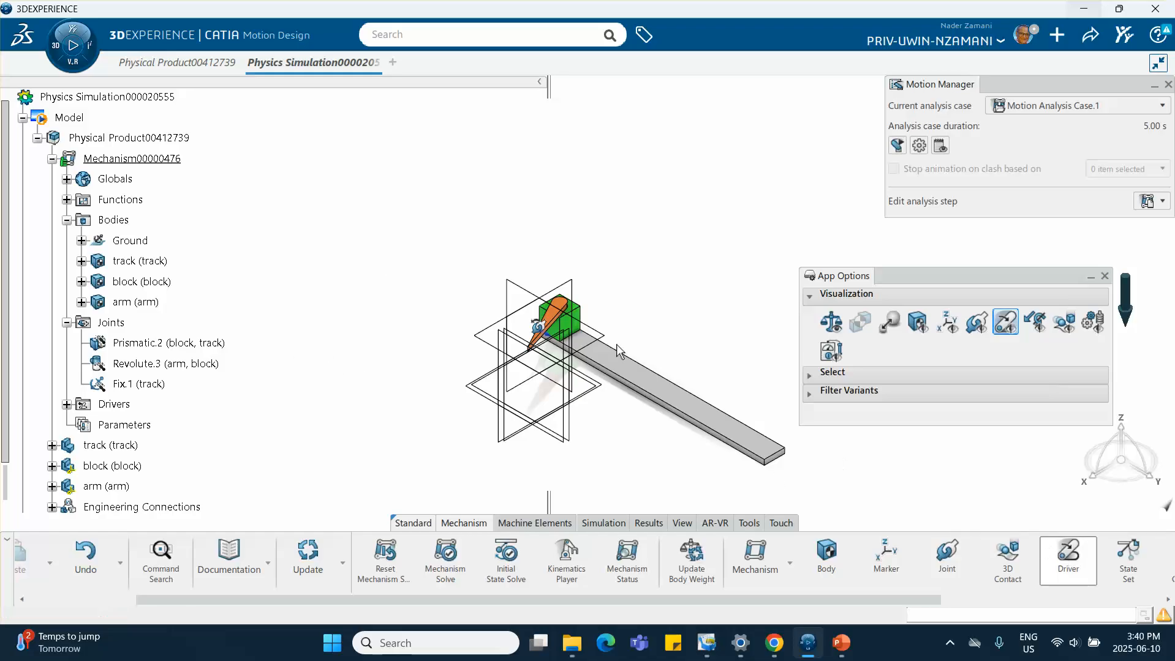
pyautogui.click(148, 366)
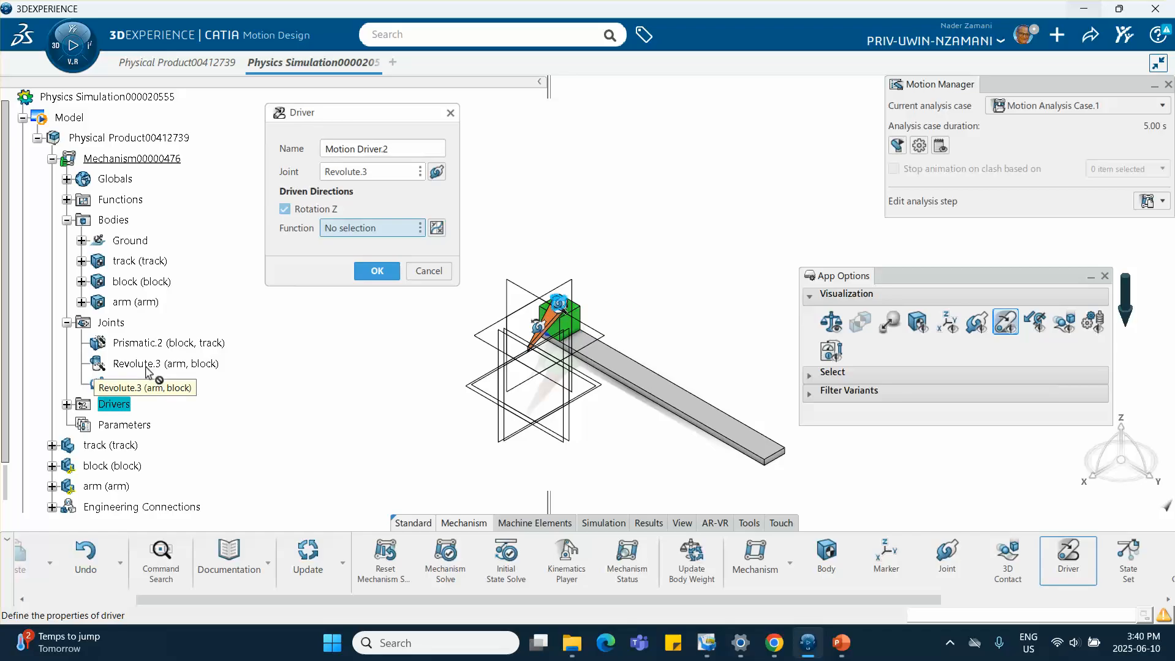
pyautogui.click(436, 229)
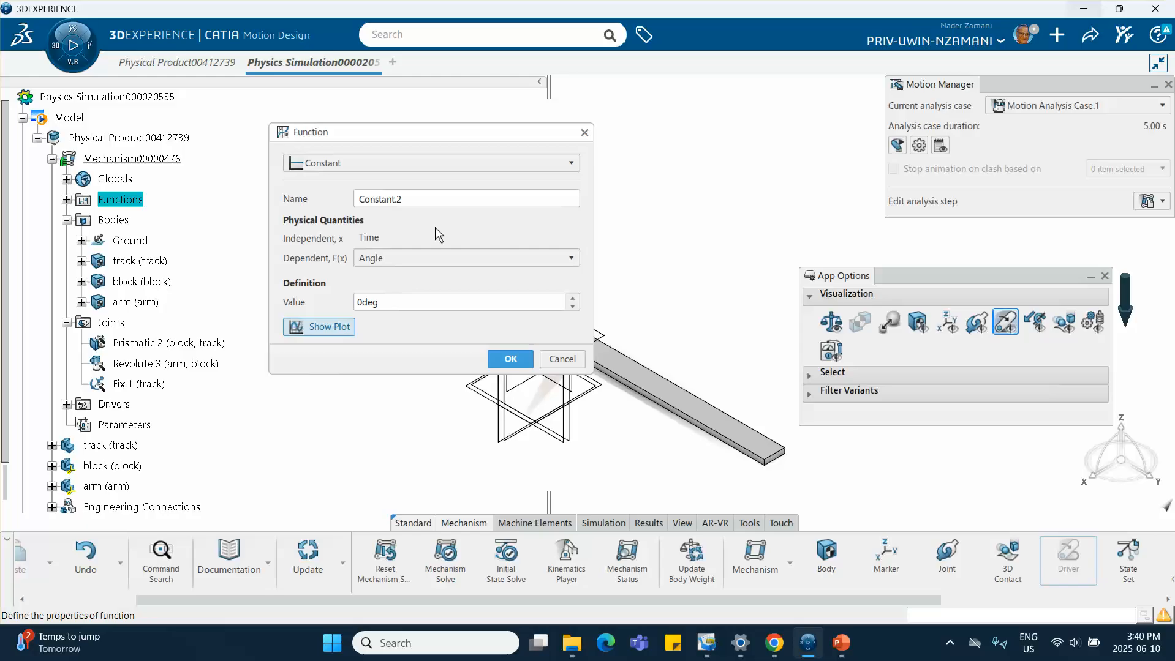
pyautogui.moveTo(610, 91); pyautogui.dragTo(755, 122)
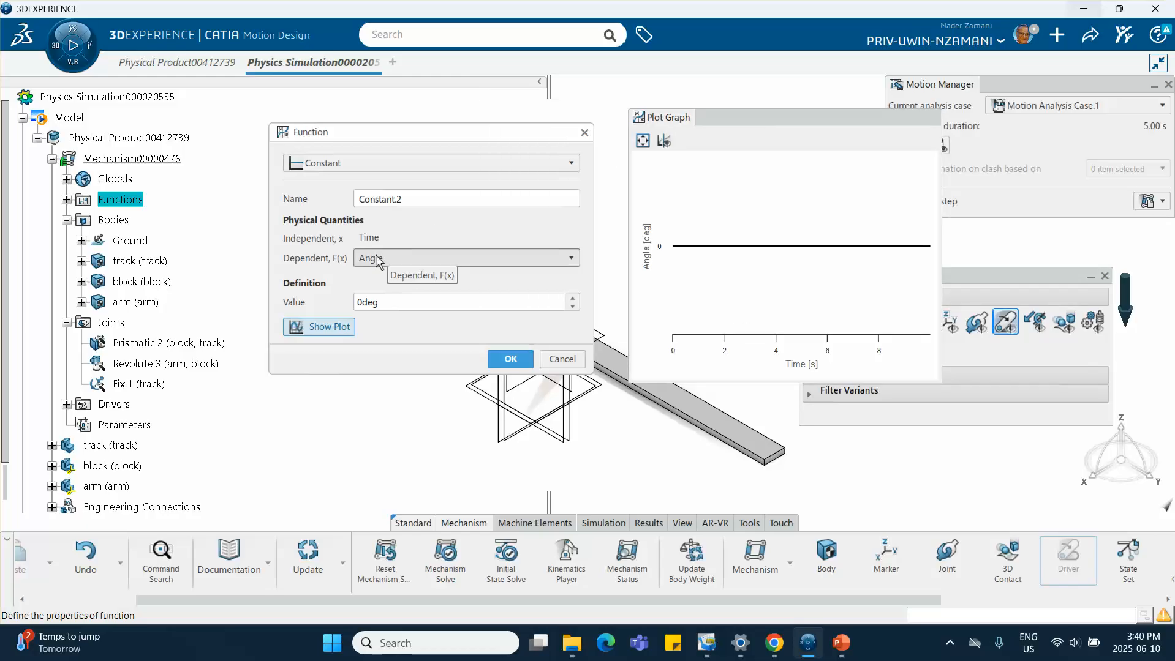
pyautogui.click(389, 164)
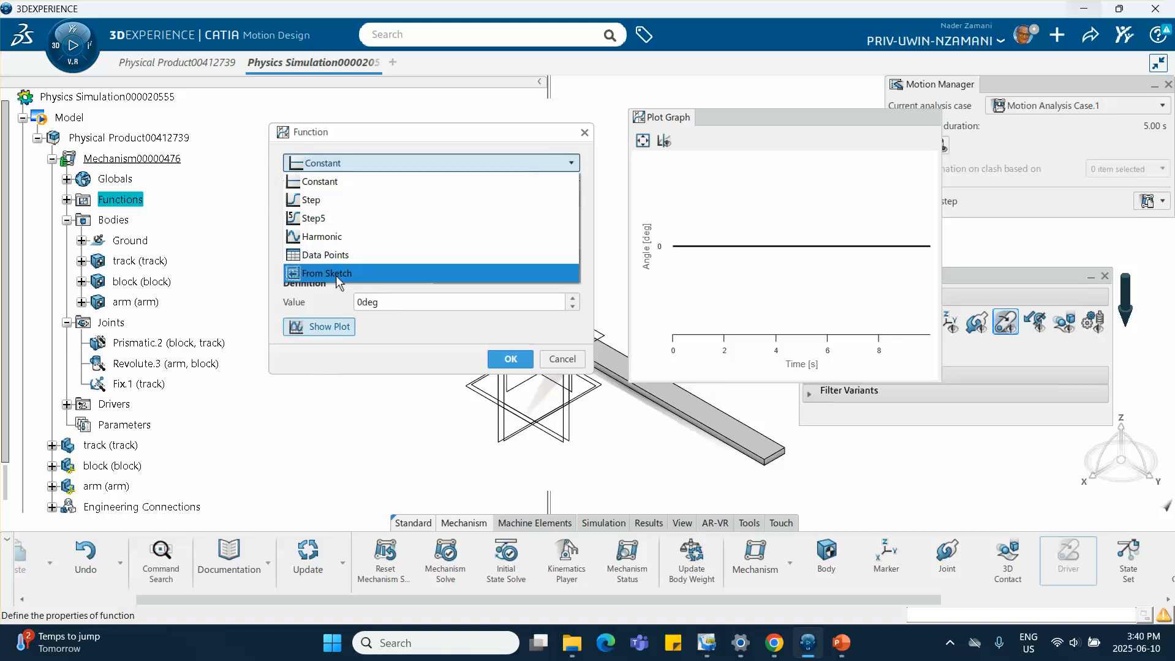
pyautogui.click(346, 256)
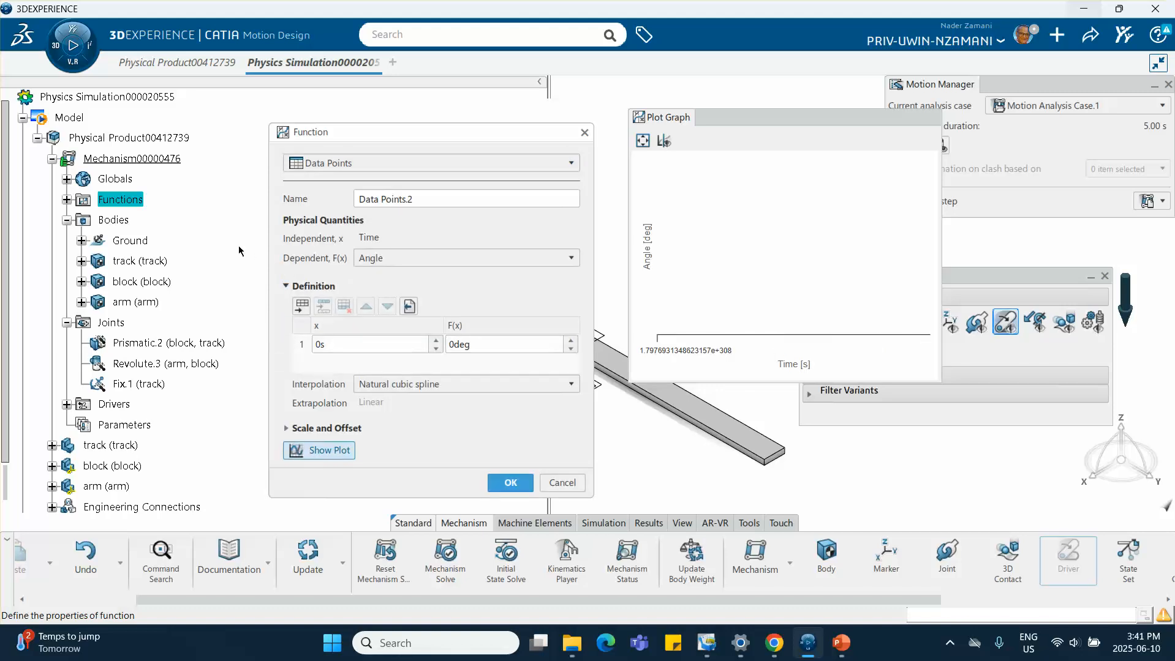
# Review the arm's angular position graph on the slide and add a data point at 4 s and 720 deg
pyautogui.click(841, 643)
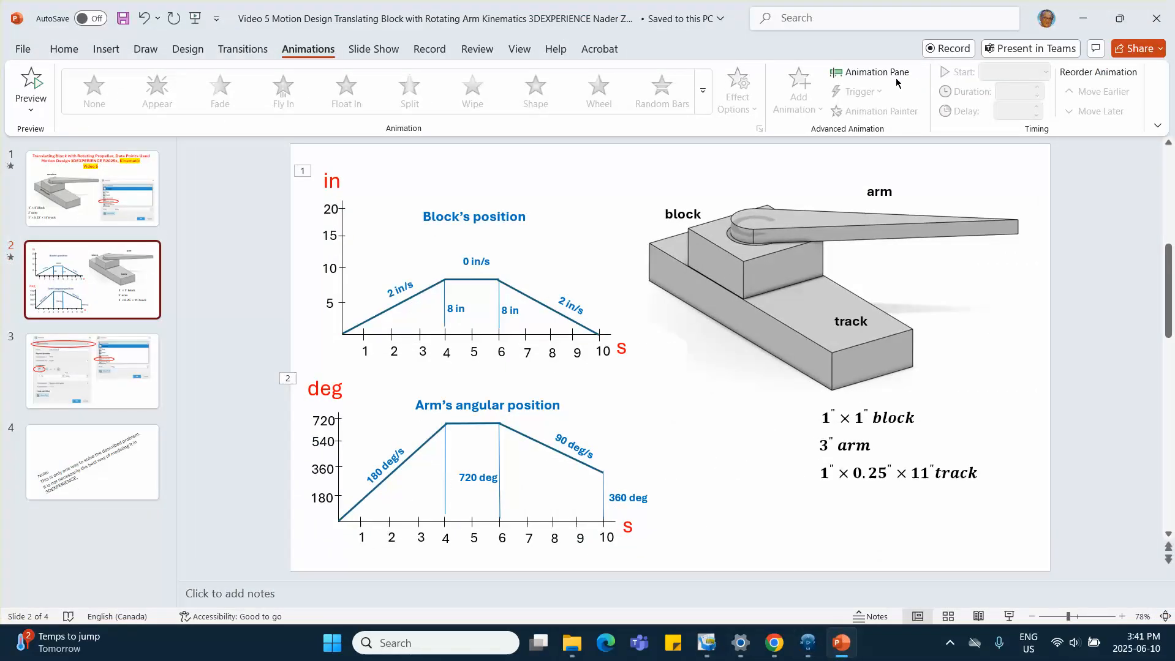
pyautogui.click(1083, 19)
pyautogui.click(333, 343)
pyautogui.click(301, 305)
pyautogui.doubleClick(333, 361)
pyautogui.write('4')
pyautogui.moveTo(477, 364); pyautogui.dragTo(402, 357)
pyautogui.write('7')
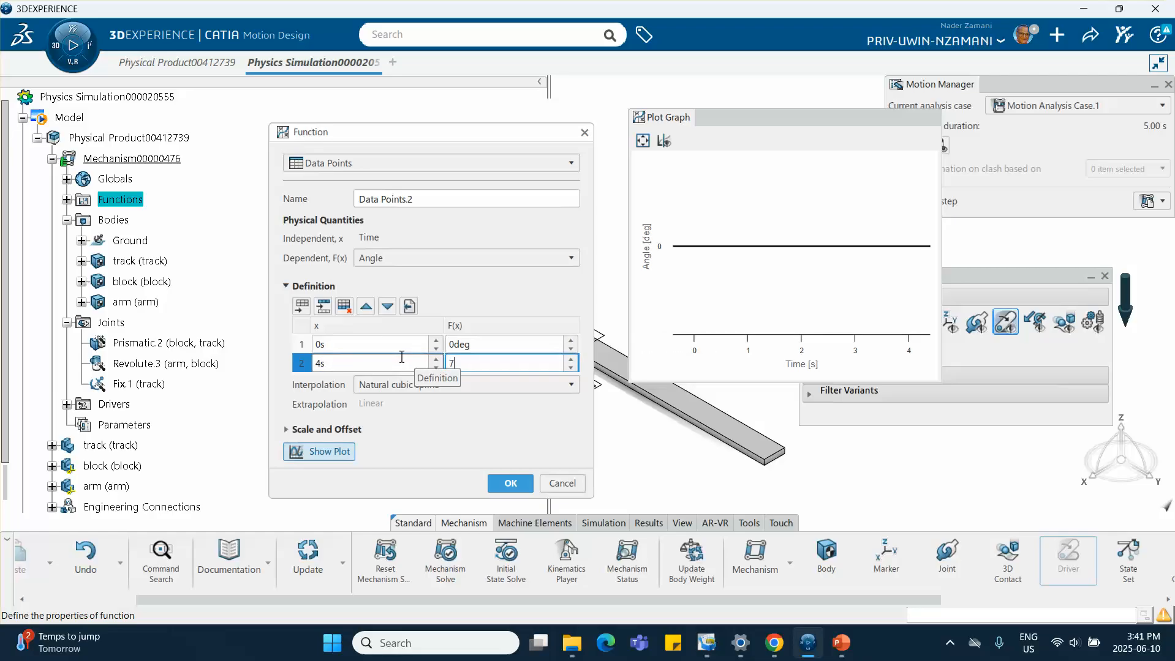
pyautogui.write('20')
# Append a third data point at 6 s and 720 deg and expand the scale and offset settings
pyautogui.click(301, 308)
pyautogui.doubleClick(313, 382)
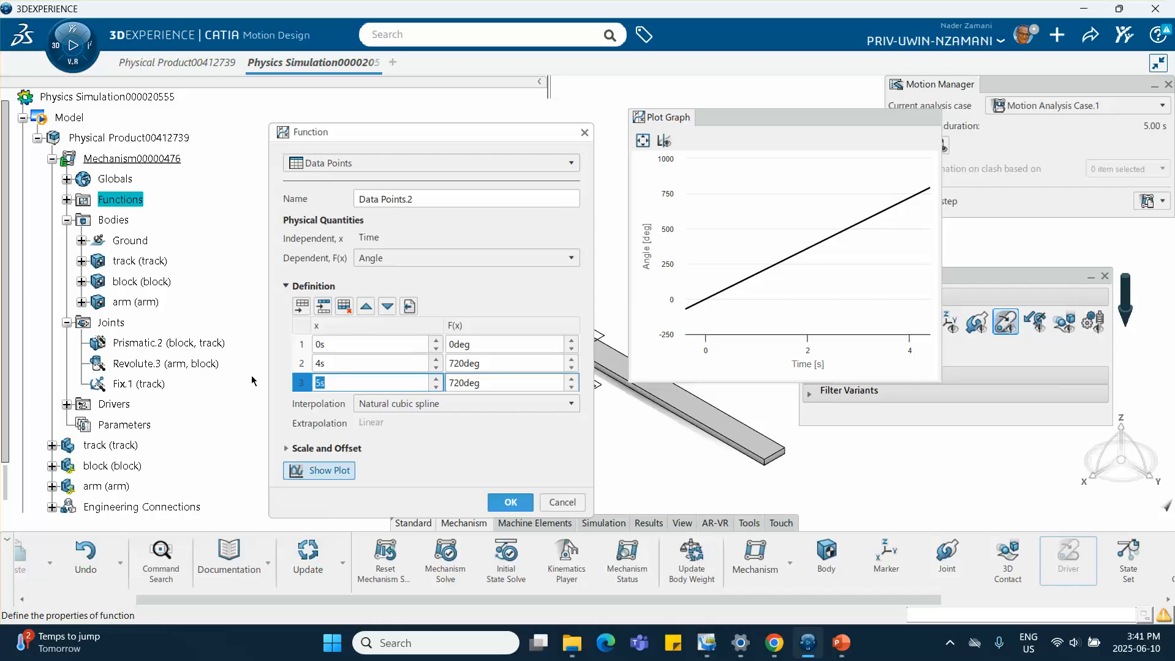
pyautogui.write('6')
pyautogui.click(491, 385)
pyautogui.click(501, 451)
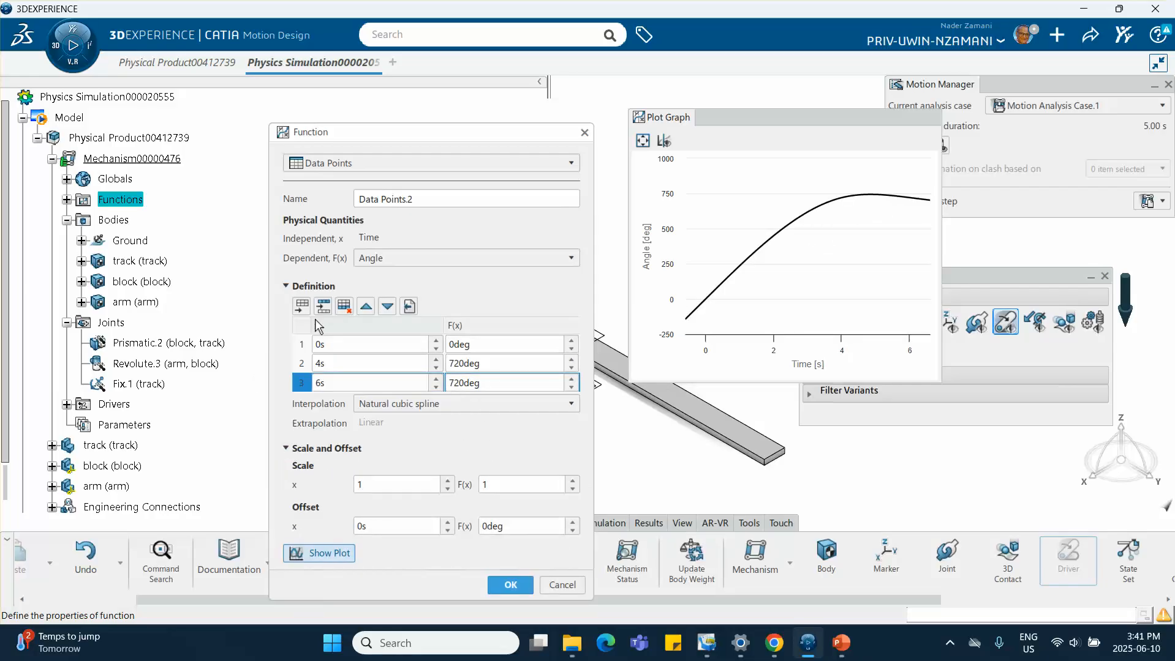
# Append a fourth data point at 10 s and 360 deg and set the interpolation to Linear
pyautogui.click(302, 307)
pyautogui.doubleClick(318, 387)
pyautogui.write('10')
pyautogui.press('Tab')
pyautogui.write('3')
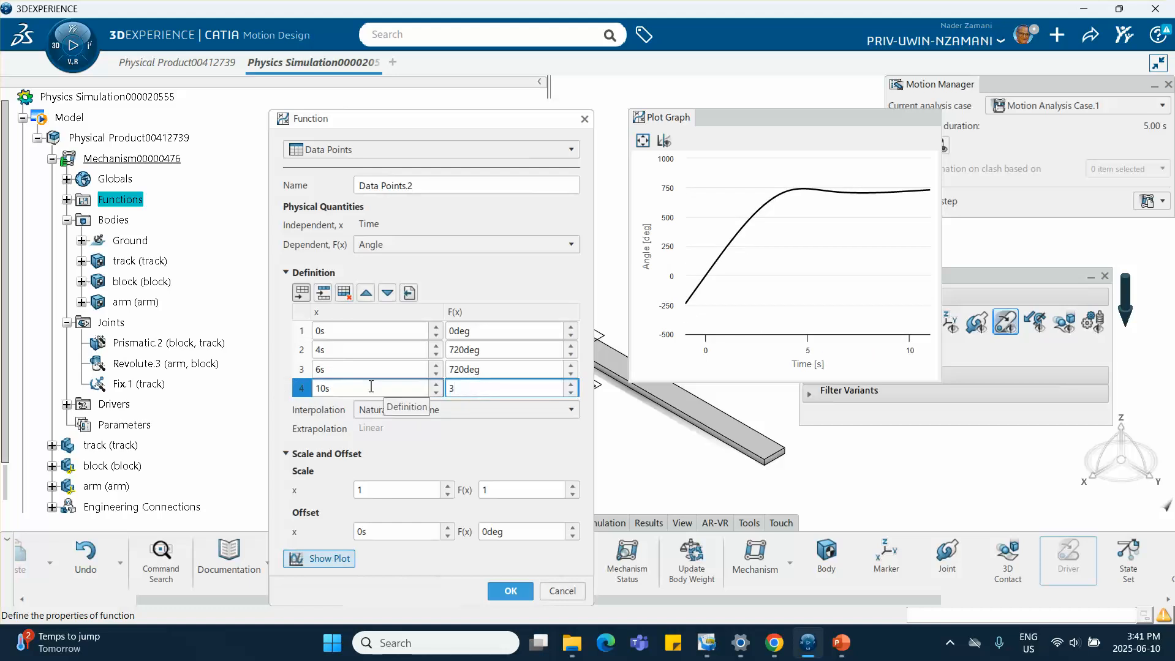
pyautogui.write('60deg')
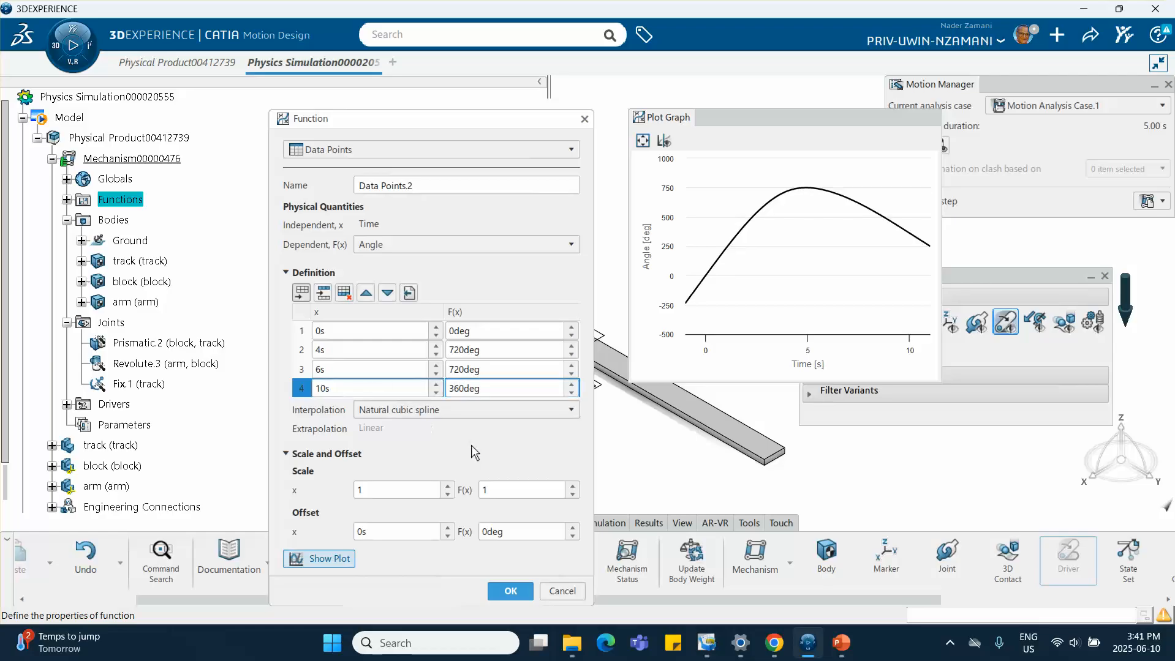
pyautogui.click(410, 408)
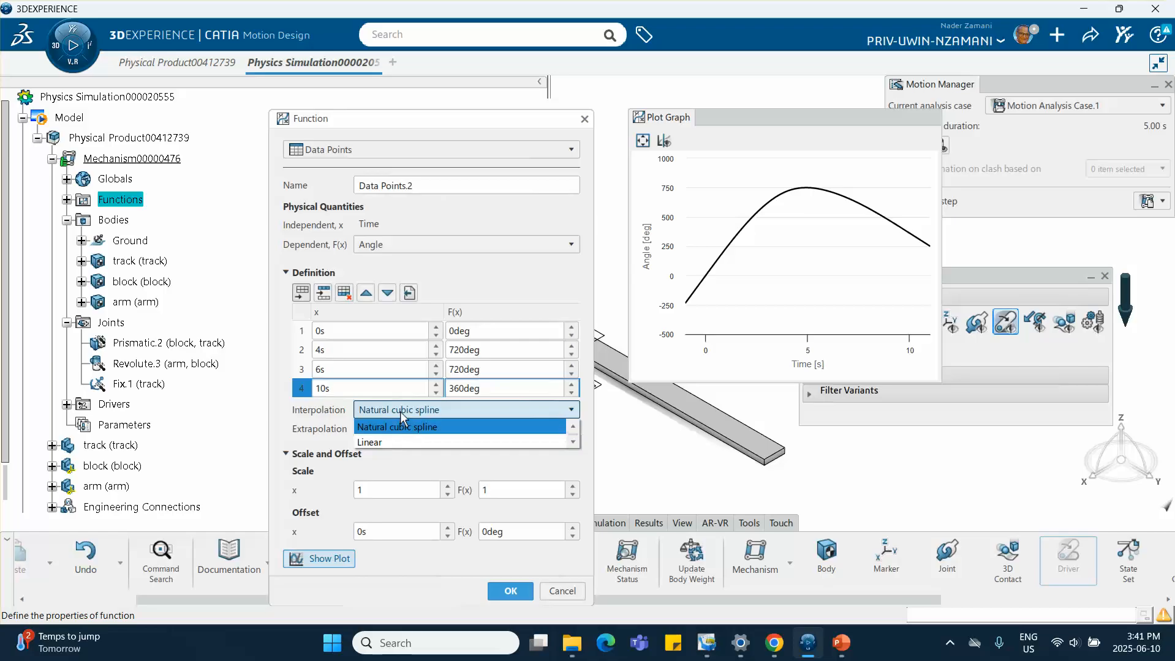
pyautogui.click(385, 441)
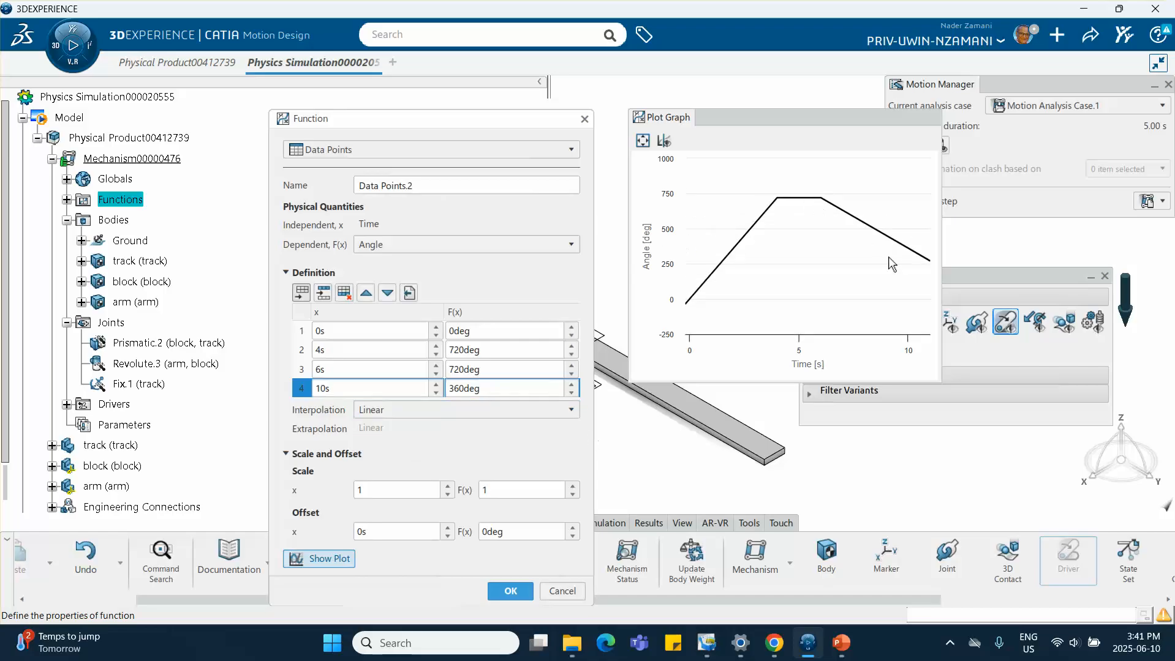
# Recheck the arm position slide, accept the Data Points.2 function and finish the Revolute.3 driver
pyautogui.click(840, 643)
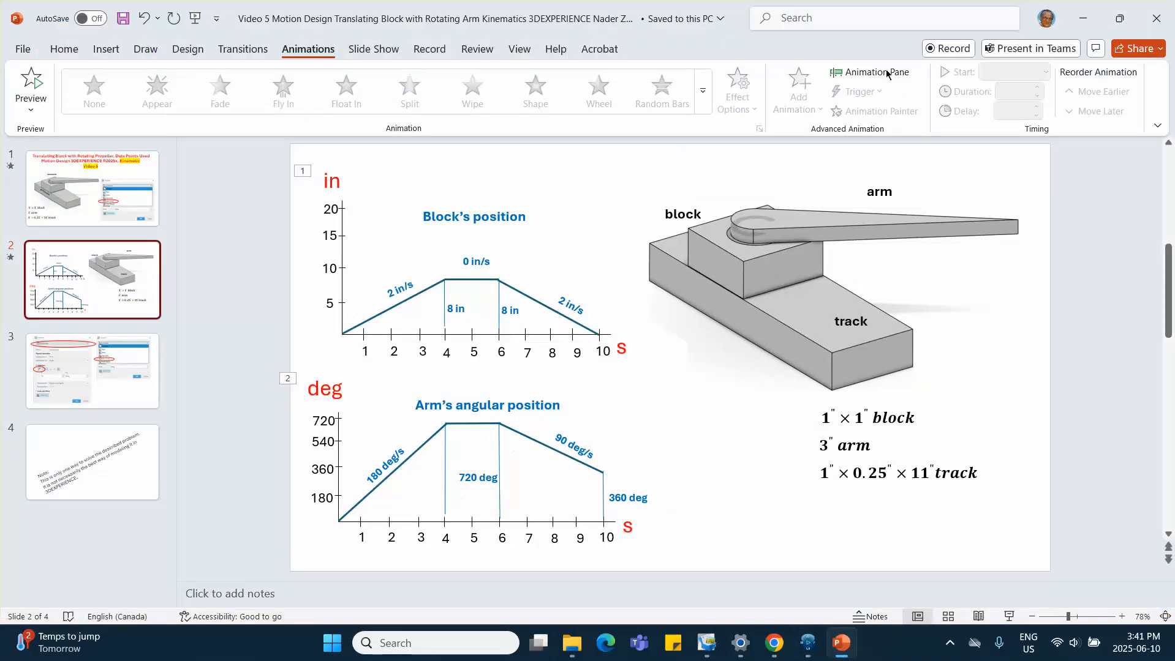
pyautogui.click(1082, 19)
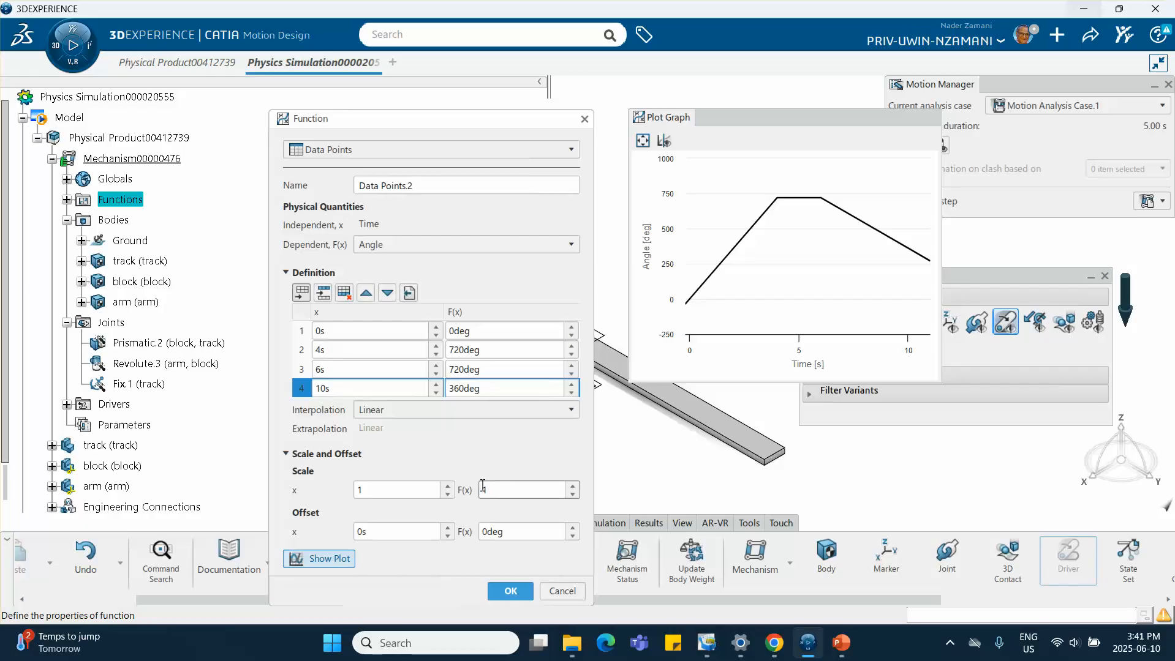
pyautogui.click(510, 591)
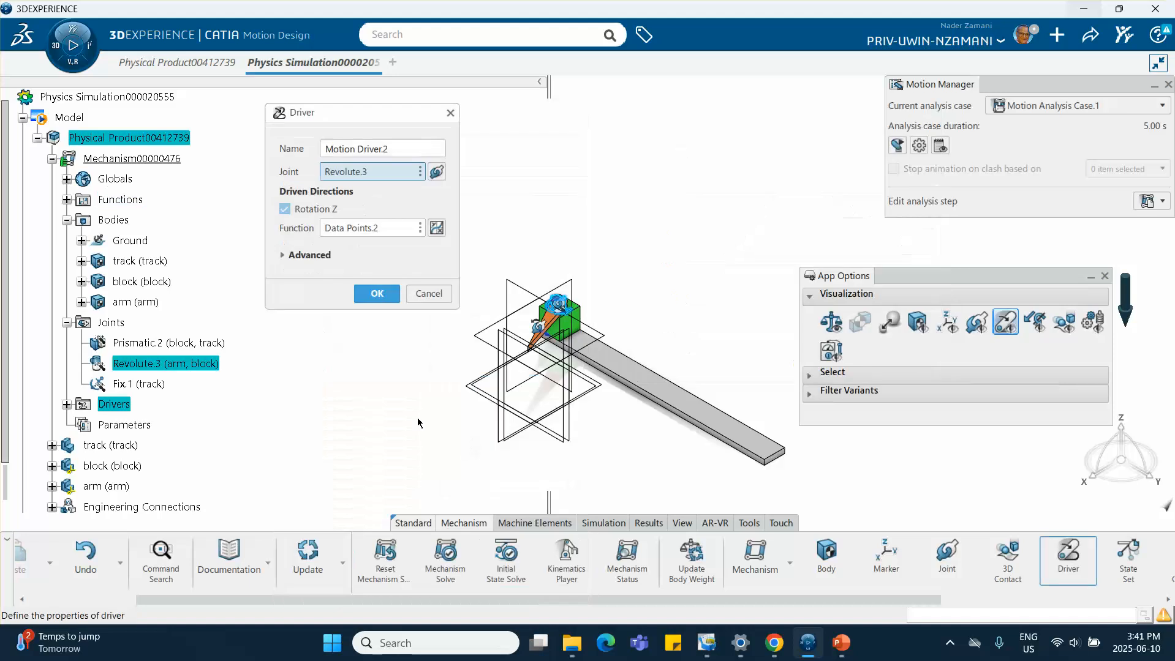
pyautogui.click(378, 295)
# Test both drivers in the Kinematics Player by moving the translation and rotation sliders, then reset positions
pyautogui.moveTo(477, 311); pyautogui.dragTo(336, 223, button='middle')
pyautogui.scroll(-2, 181, 349)
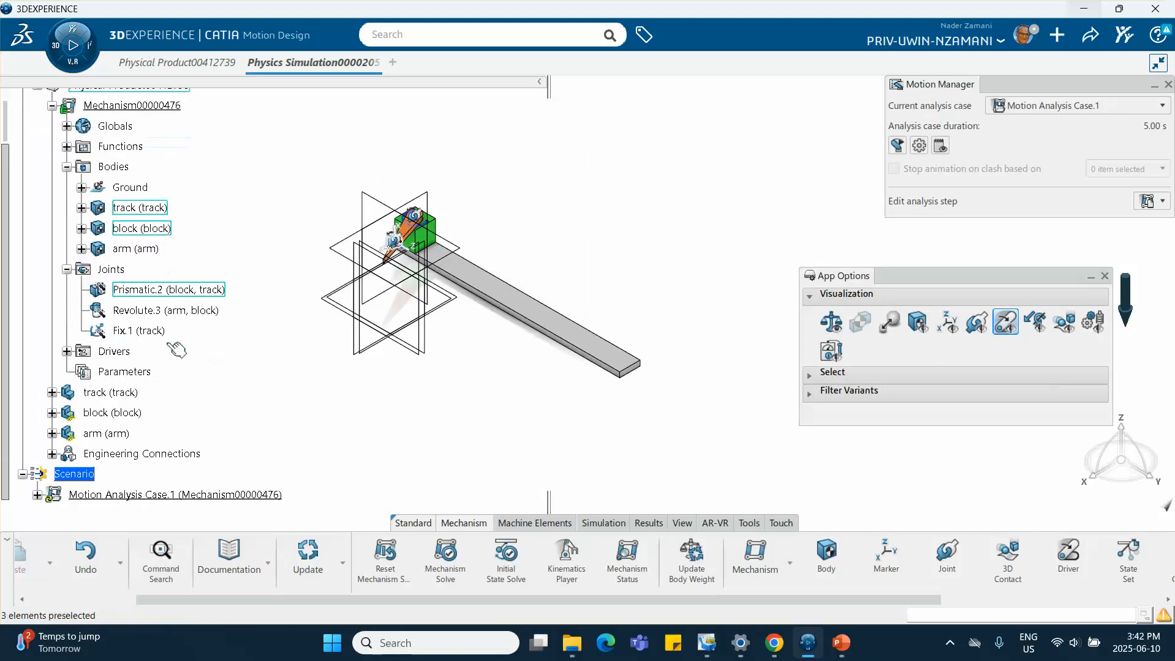
pyautogui.scroll(-2, 176, 351)
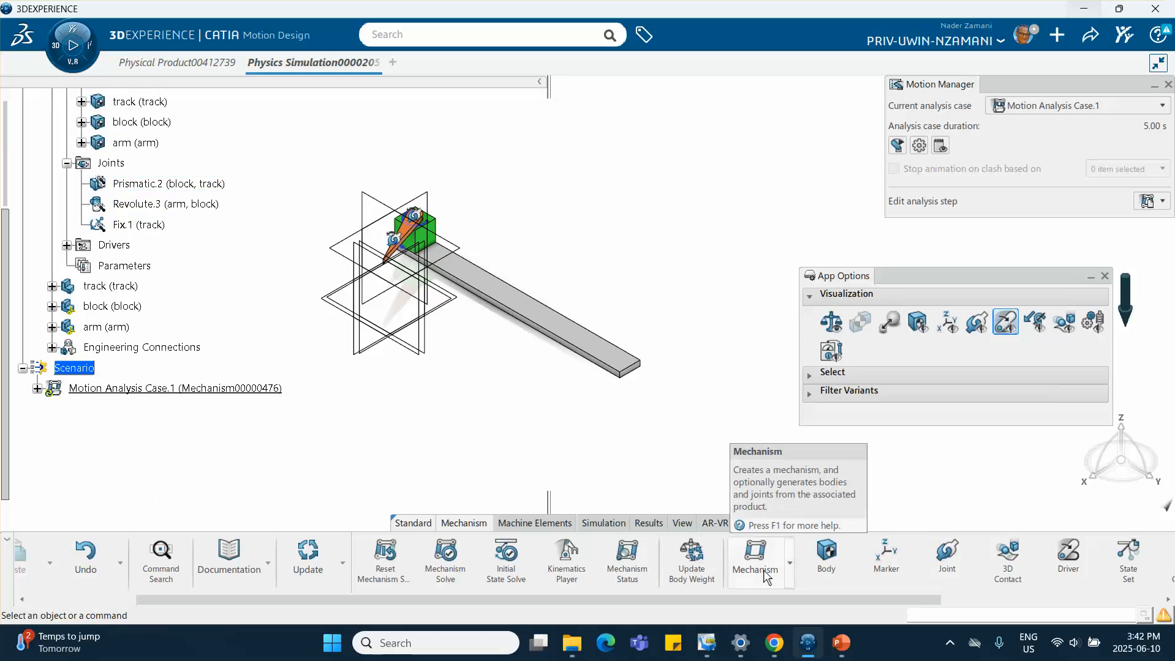
pyautogui.click(566, 557)
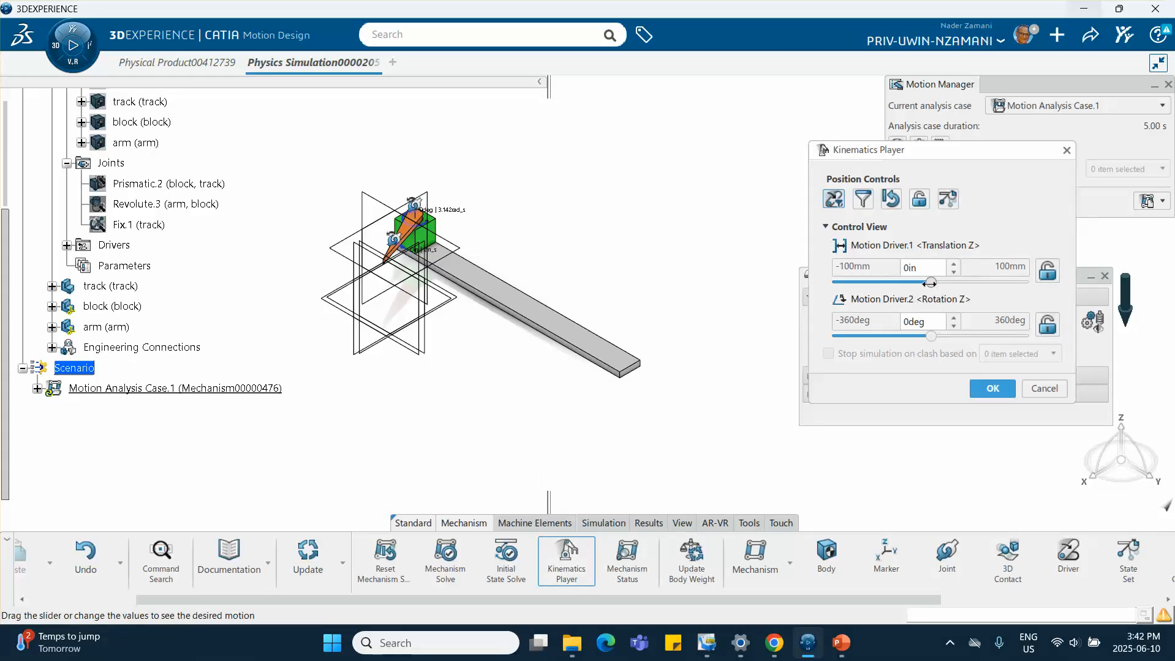
pyautogui.moveTo(930, 282); pyautogui.dragTo(913, 282)
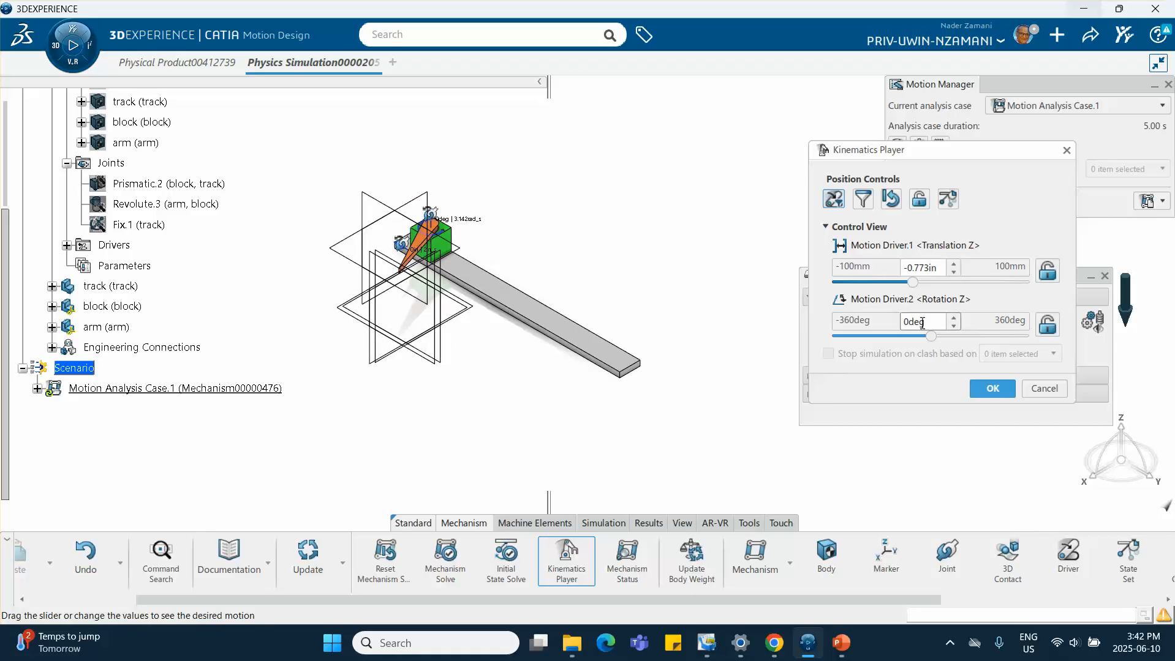
pyautogui.moveTo(931, 335)
pyautogui.mouseDown()
pyautogui.moveTo(915, 336)
pyautogui.moveTo(955, 335)
pyautogui.moveTo(943, 335)
pyautogui.mouseUp()
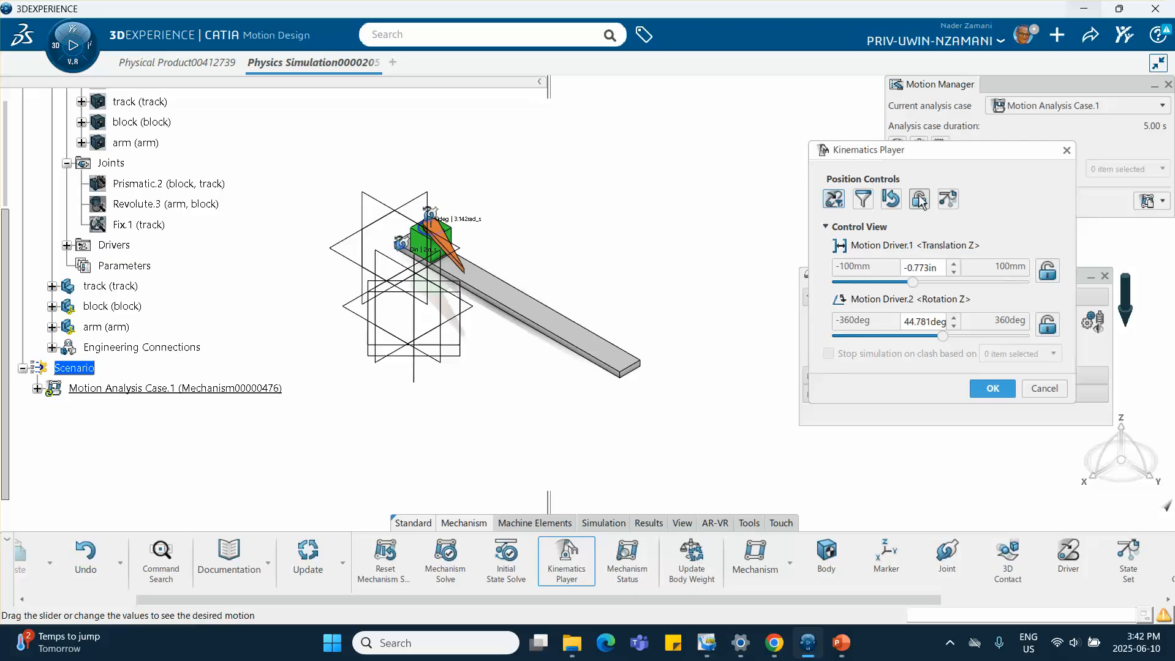
pyautogui.click(891, 201)
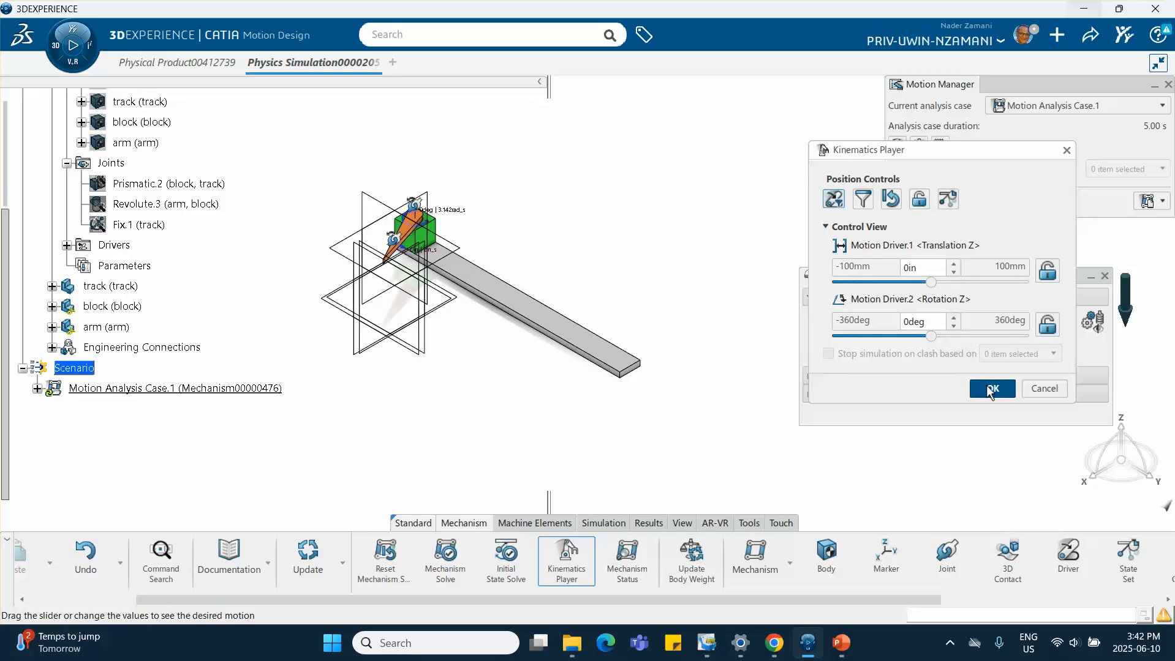
pyautogui.click(993, 389)
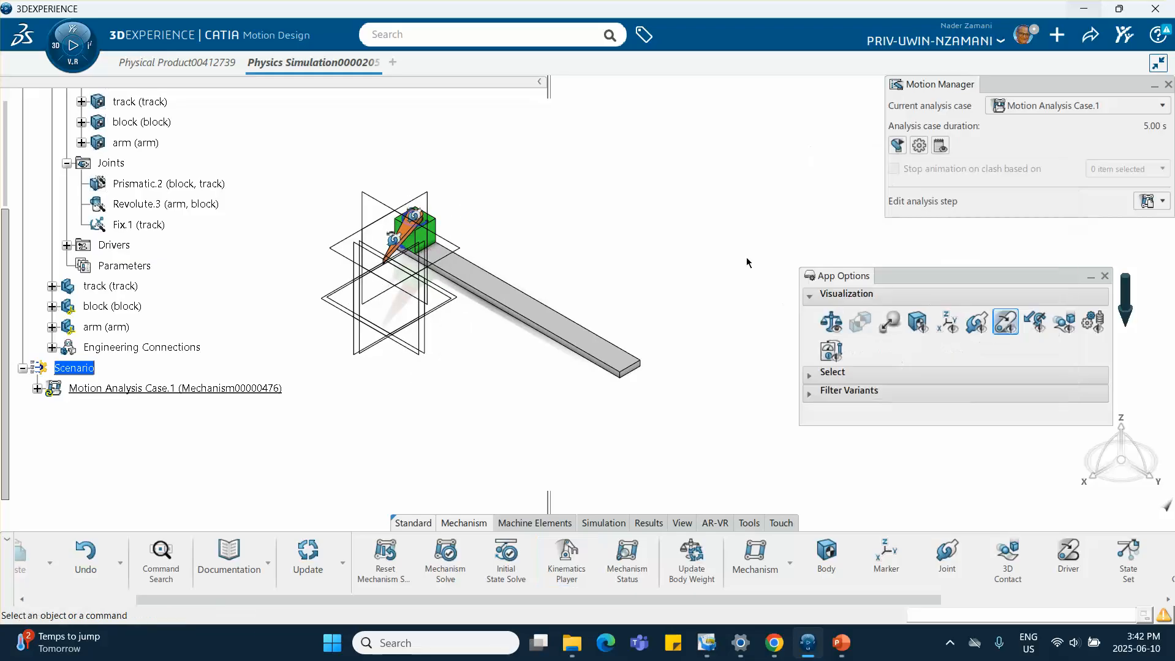
# Change the analysis case's step to a Kinematic Step with a 10 s duration
pyautogui.click(38, 389)
pyautogui.click(53, 410)
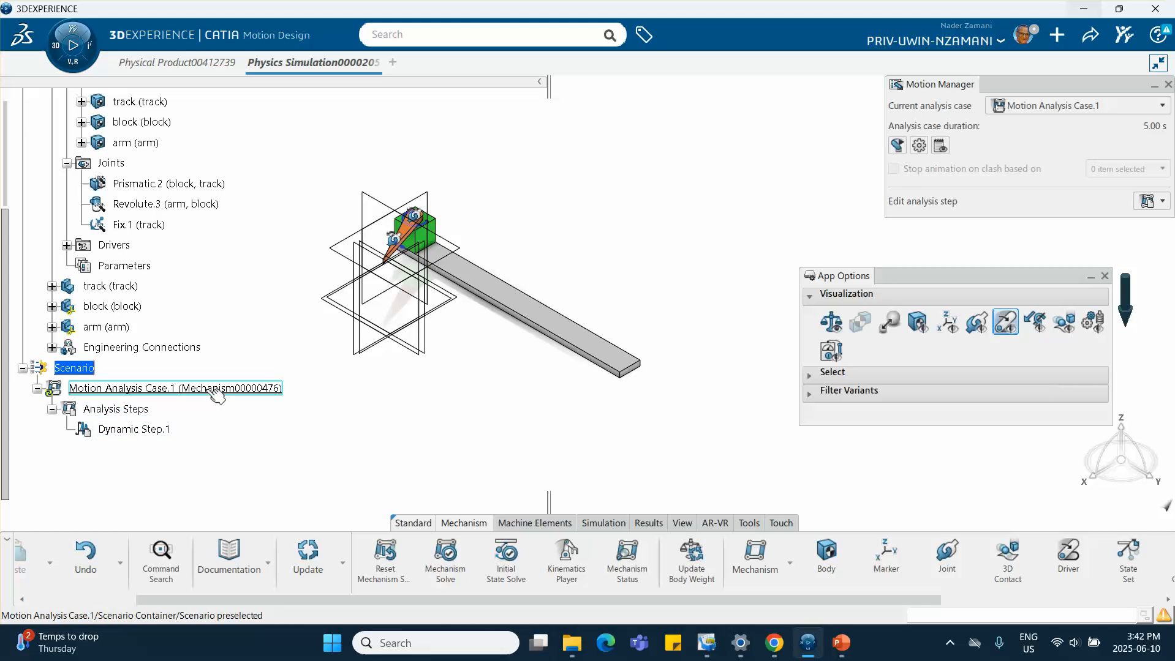
pyautogui.doubleClick(140, 431)
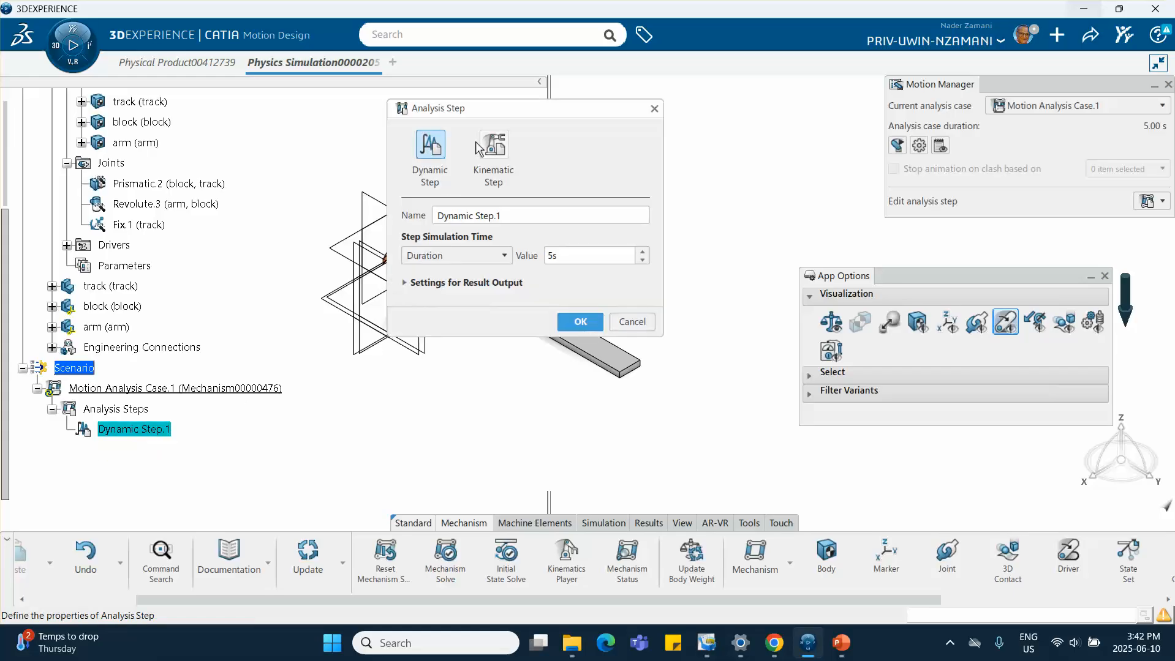
pyautogui.click(493, 147)
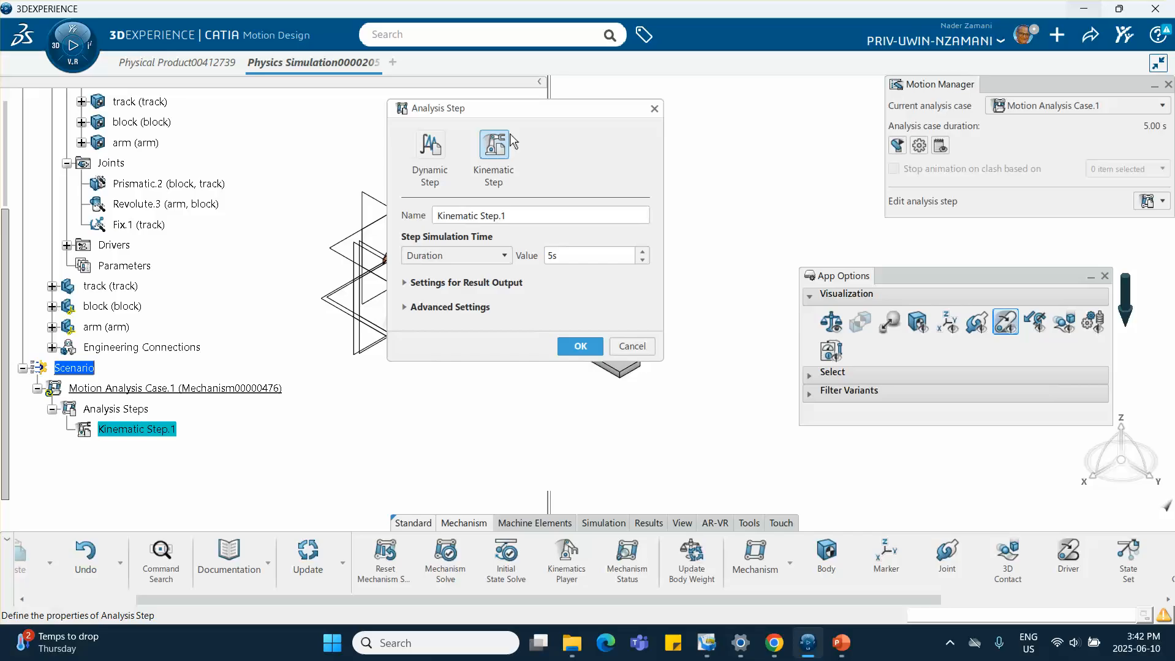
pyautogui.click(576, 255)
pyautogui.doubleClick(566, 256)
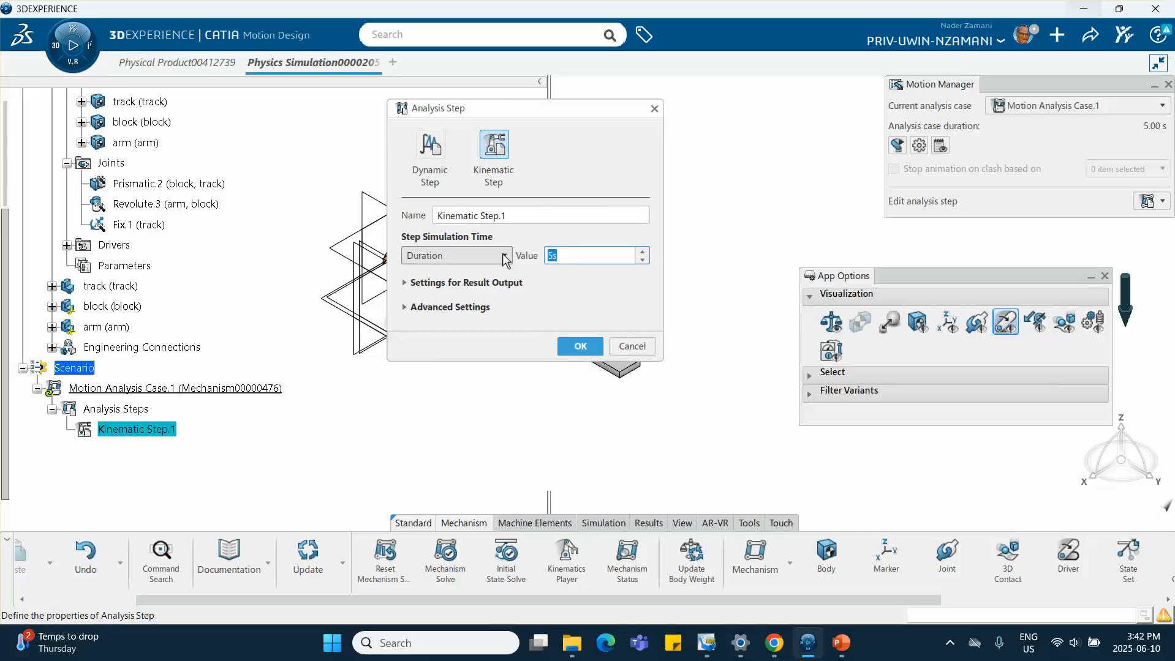
pyautogui.write('10')
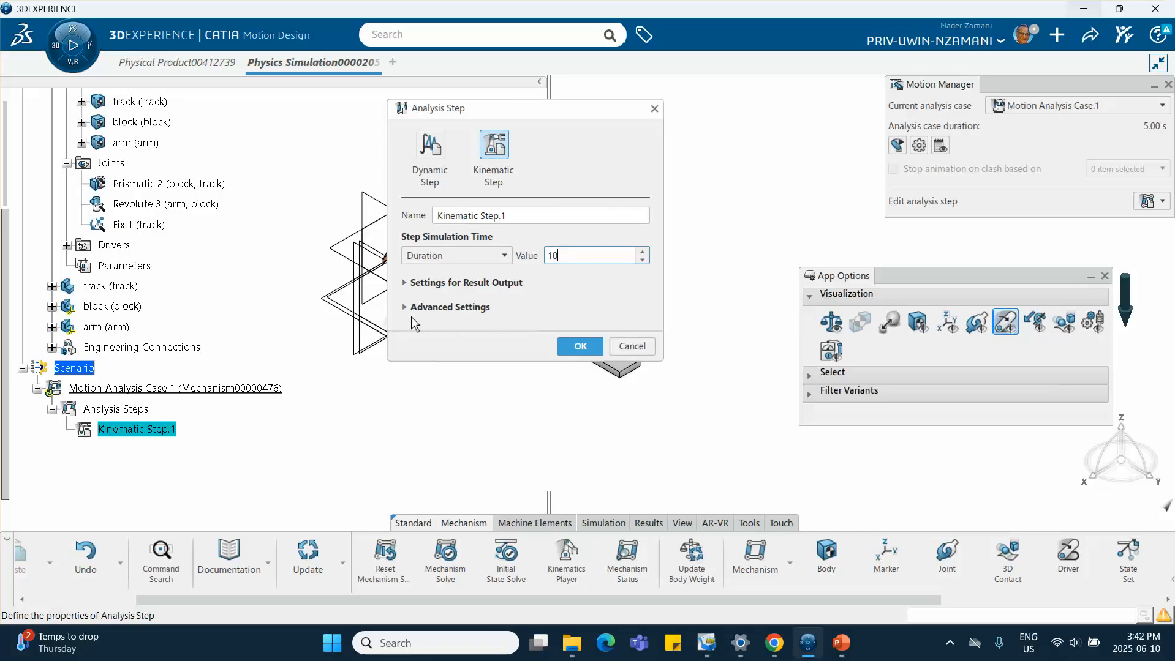
pyautogui.press('Return')
# Set the kinematic step's computation to positions, velocities and accelerations and accept the step
pyautogui.click(414, 308)
pyautogui.click(411, 308)
pyautogui.click(407, 308)
pyautogui.click(453, 308)
pyautogui.click(404, 308)
pyautogui.click(404, 308)
pyautogui.click(405, 308)
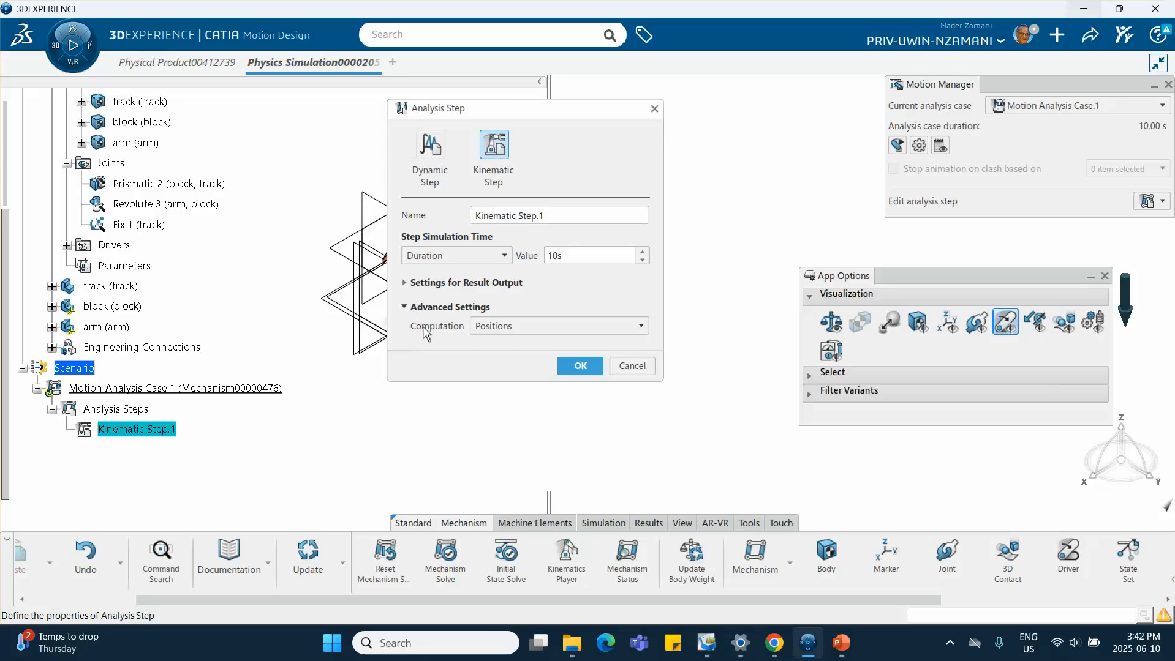
pyautogui.click(475, 327)
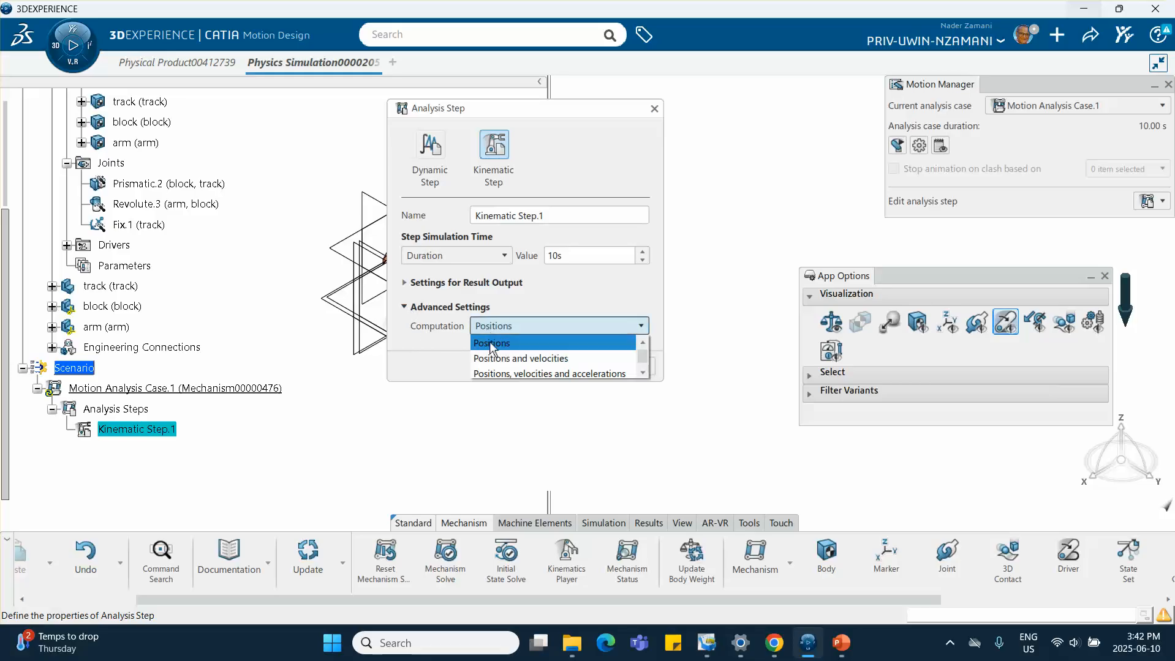
pyautogui.click(501, 372)
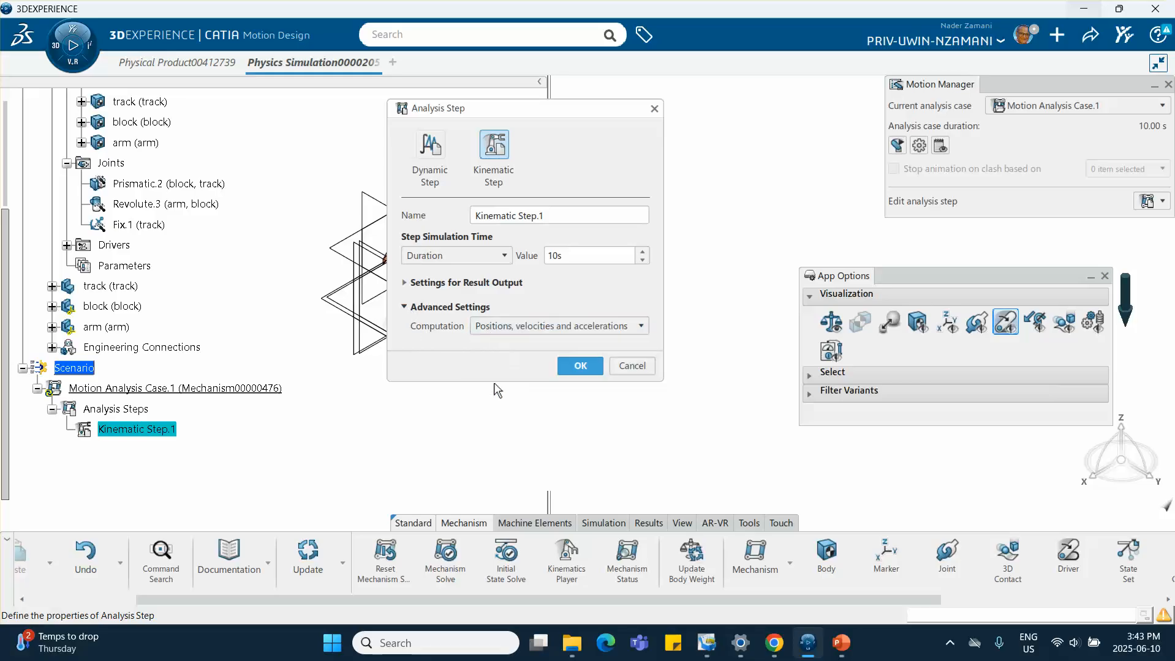
pyautogui.click(586, 368)
# Run the motion analysis simulation
pyautogui.moveTo(621, 250); pyautogui.dragTo(598, 202, button='middle')
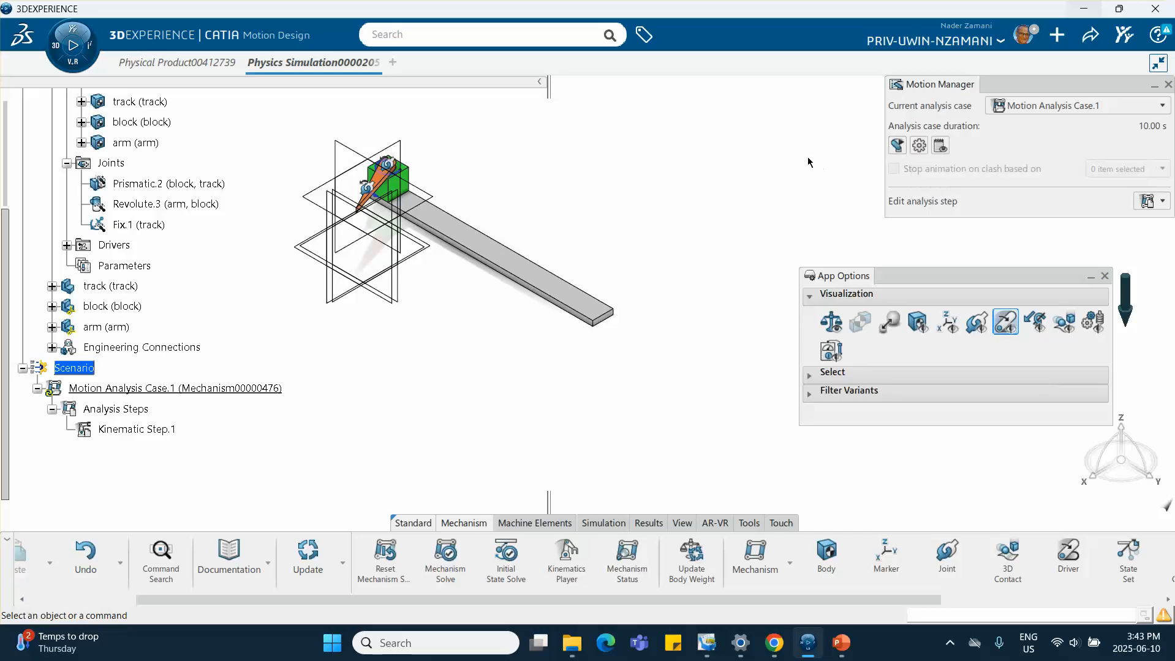
pyautogui.click(898, 147)
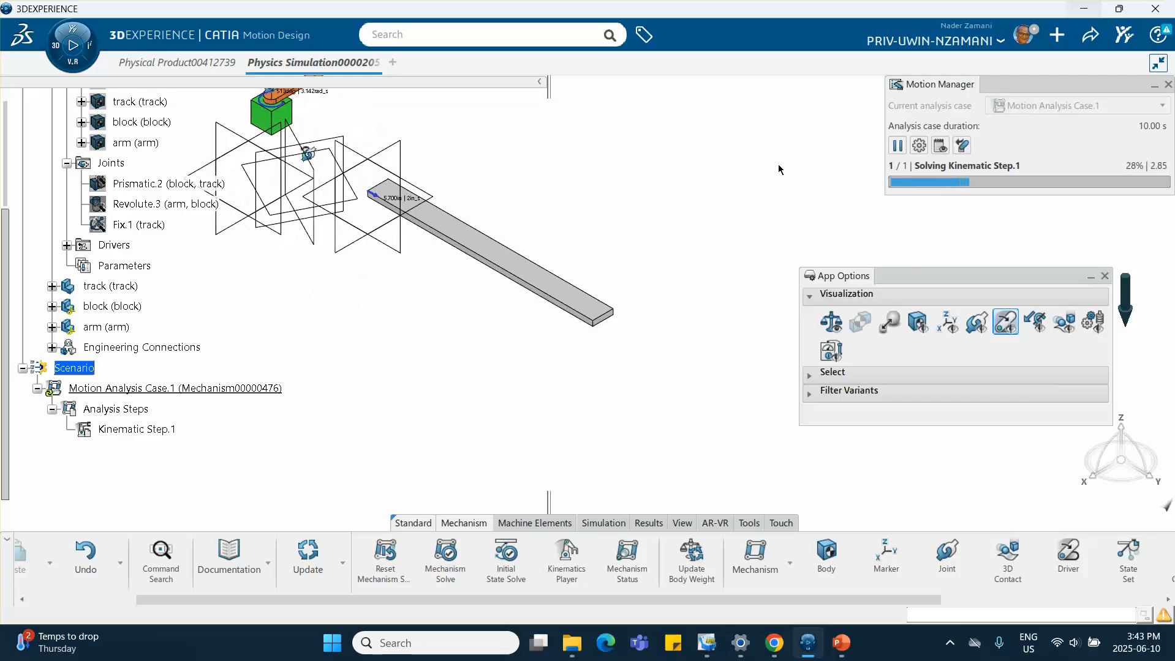
# Stop the running simulation and set the Data Points.1 function's F(x) scale factor to -1
pyautogui.click(963, 146)
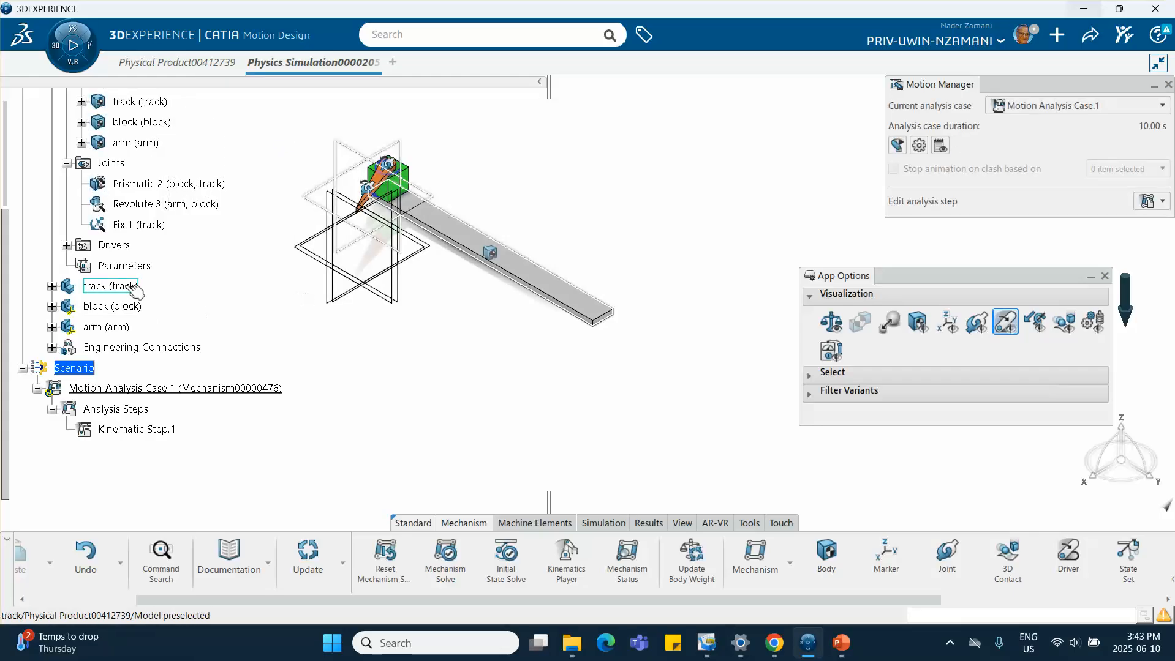
pyautogui.scroll(3, 116, 307)
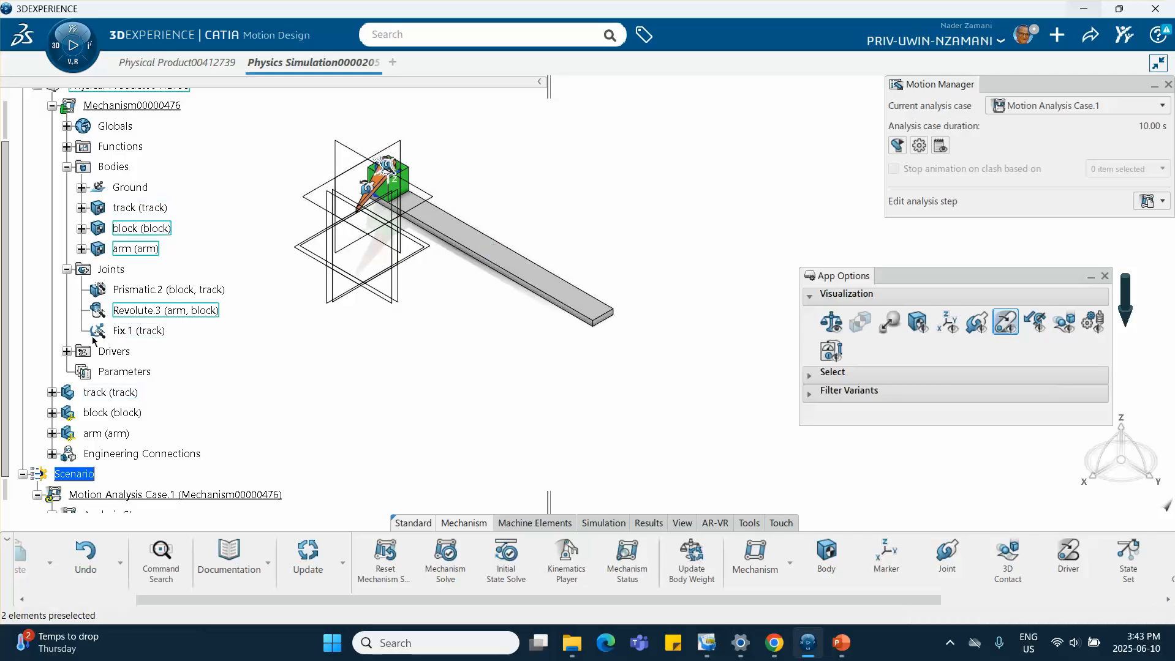
pyautogui.click(67, 352)
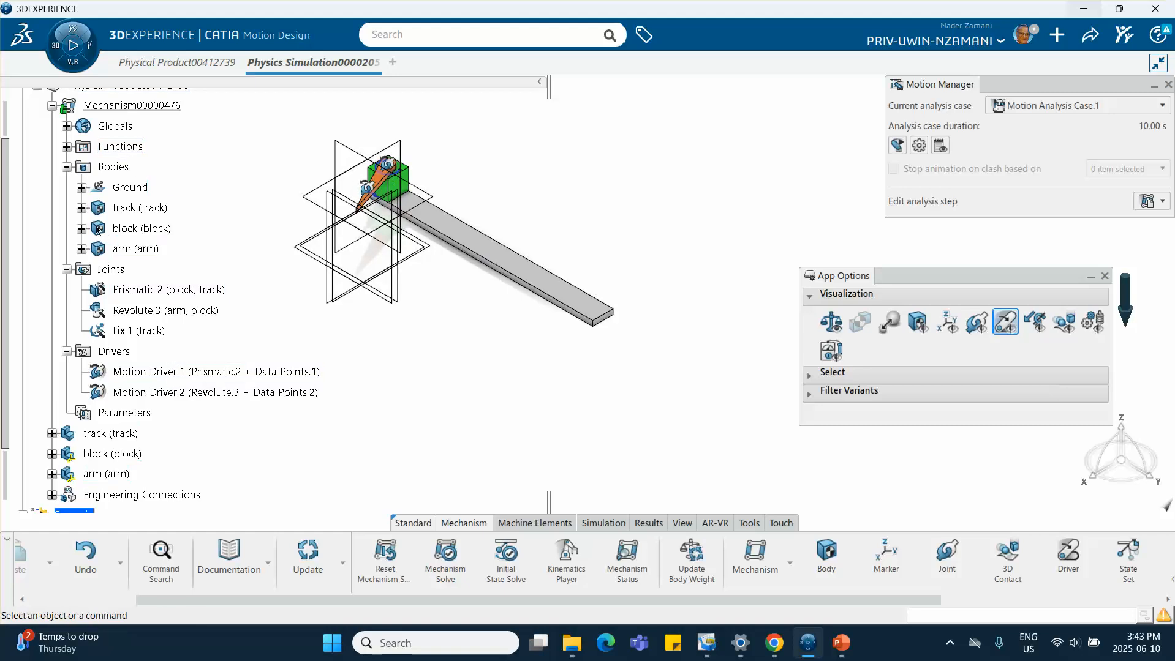
pyautogui.click(67, 147)
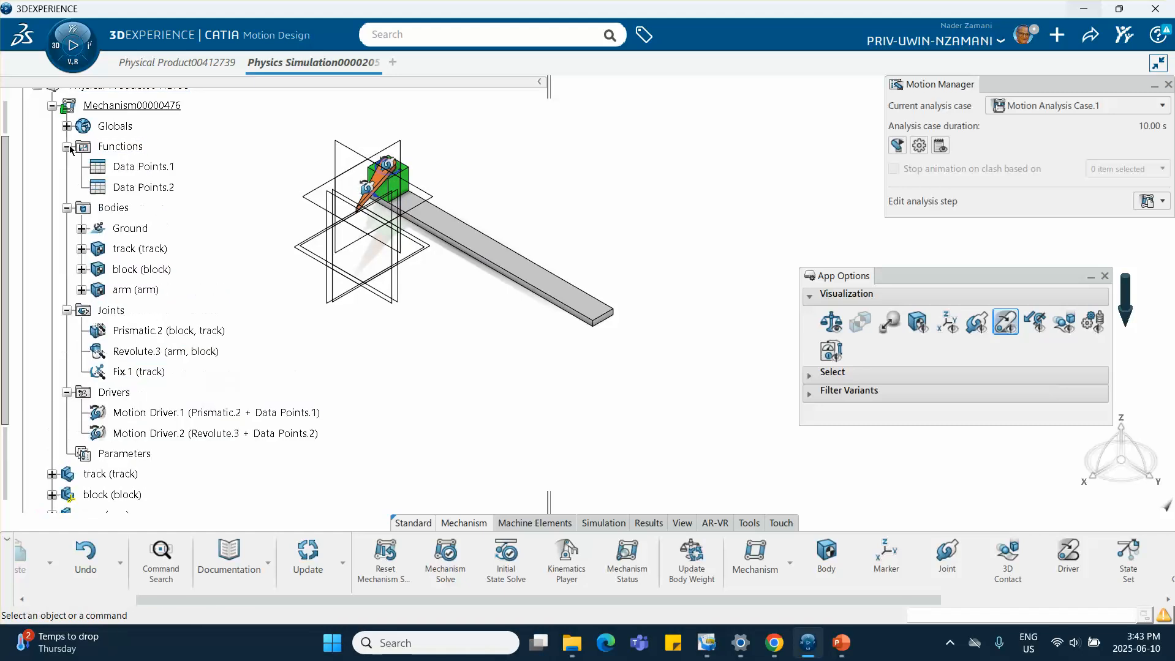
pyautogui.click(150, 173)
pyautogui.doubleClick(143, 171)
pyautogui.moveTo(624, 90); pyautogui.dragTo(767, 110)
pyautogui.click(489, 490)
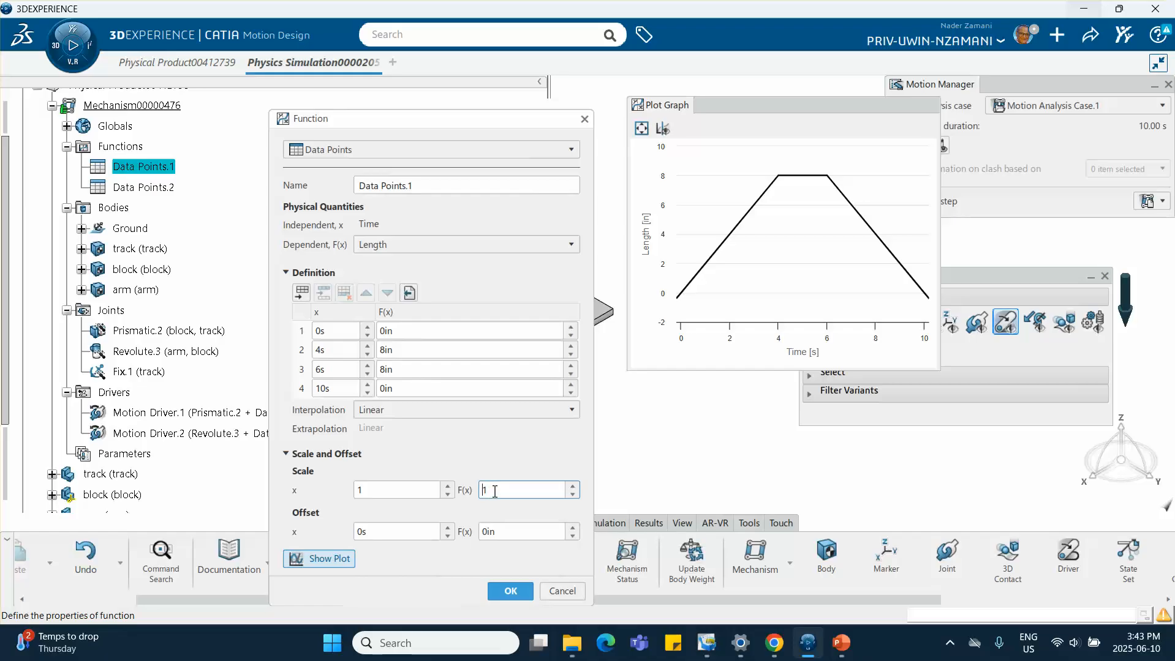
pyautogui.write('-')
pyautogui.click(510, 593)
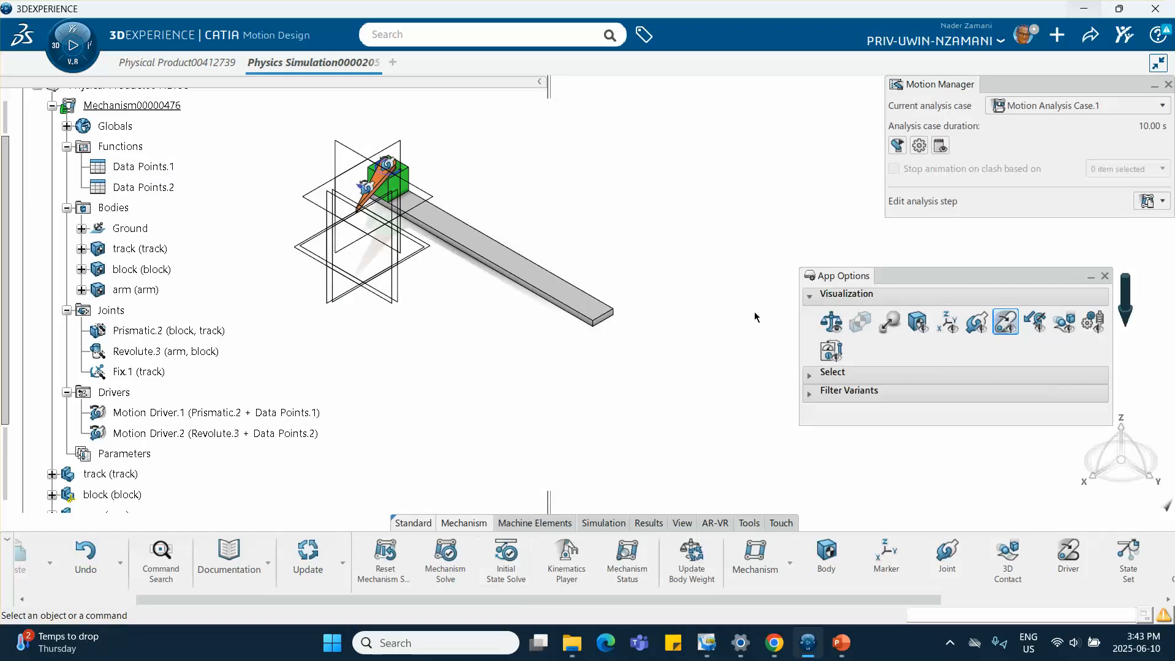
# Preview the analysis case animation in the Motion Manager
pyautogui.click(896, 147)
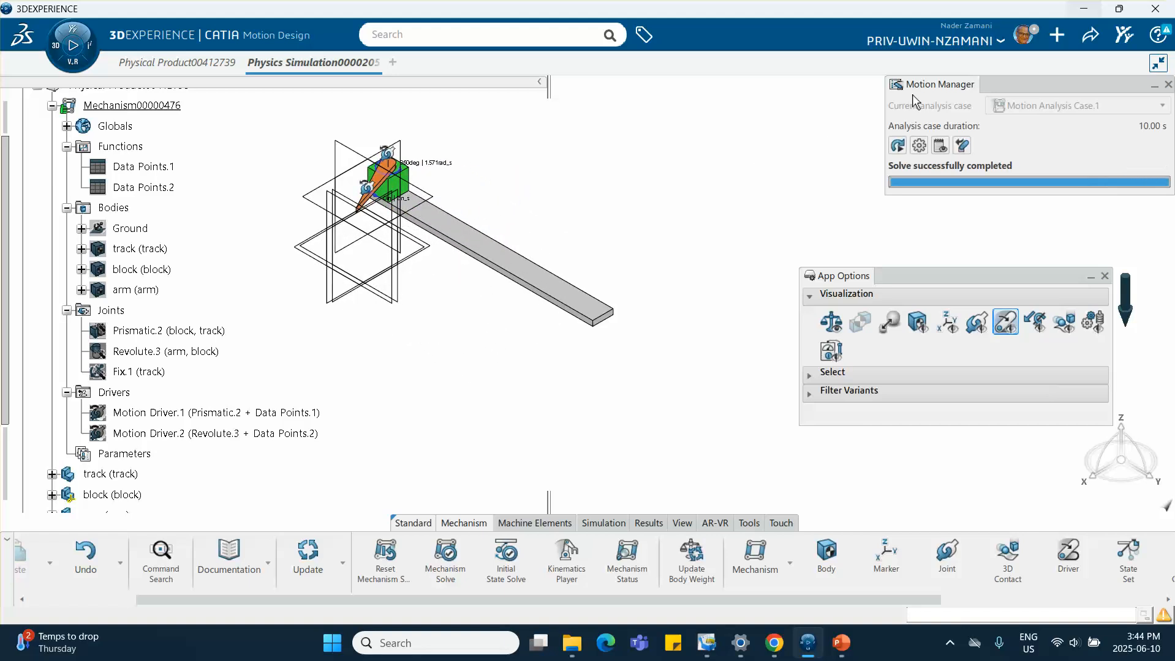
pyautogui.moveTo(1020, 89); pyautogui.dragTo(852, 115)
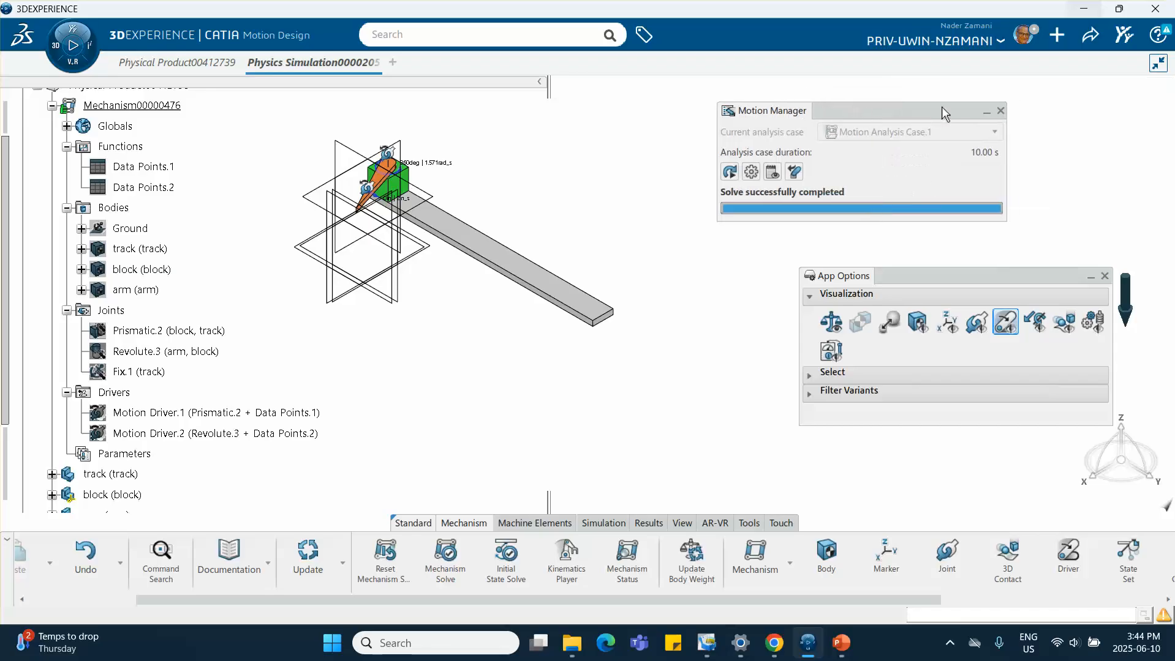
pyautogui.click(795, 173)
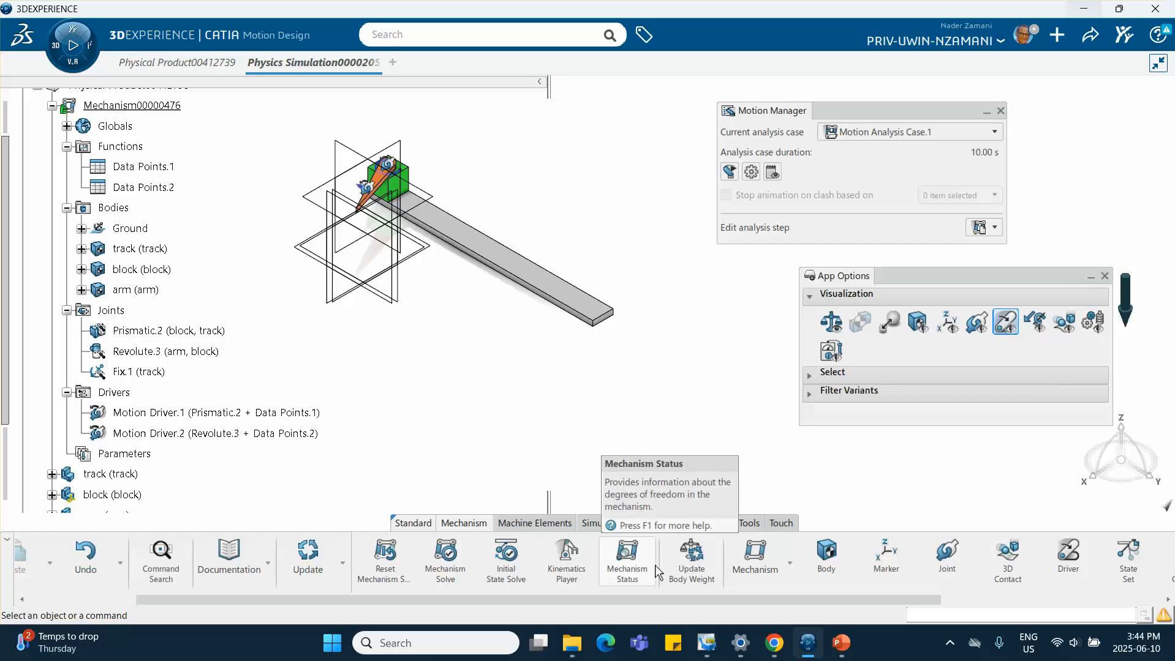
# Run the analysis case again and close the run dialog
pyautogui.click(602, 524)
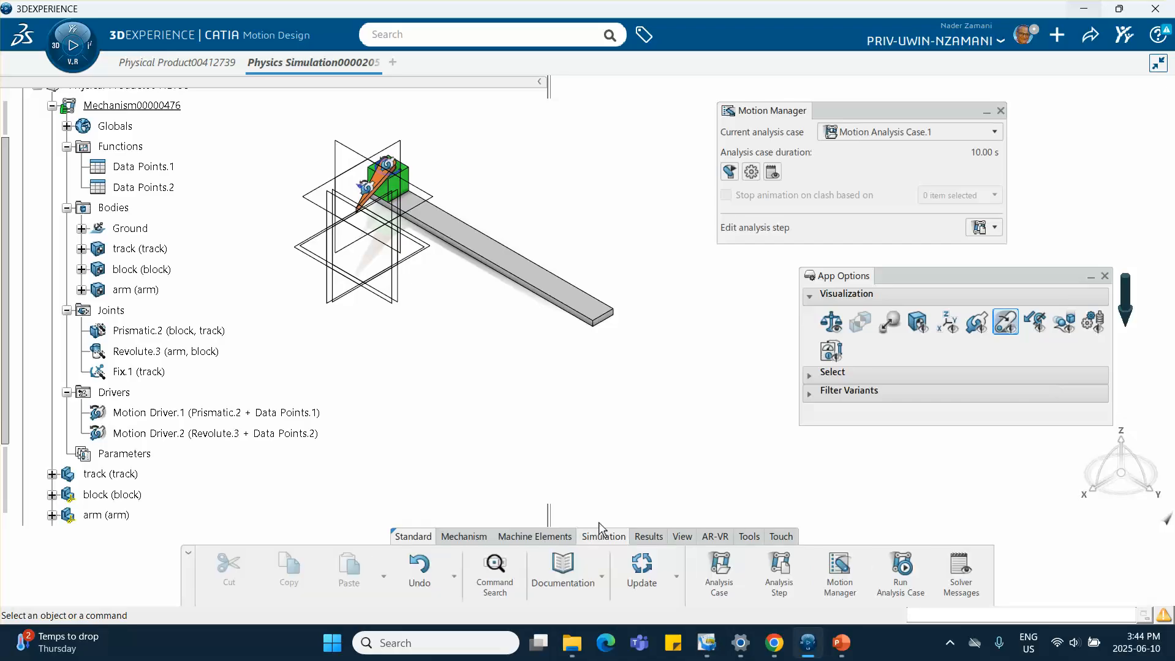
pyautogui.click(900, 571)
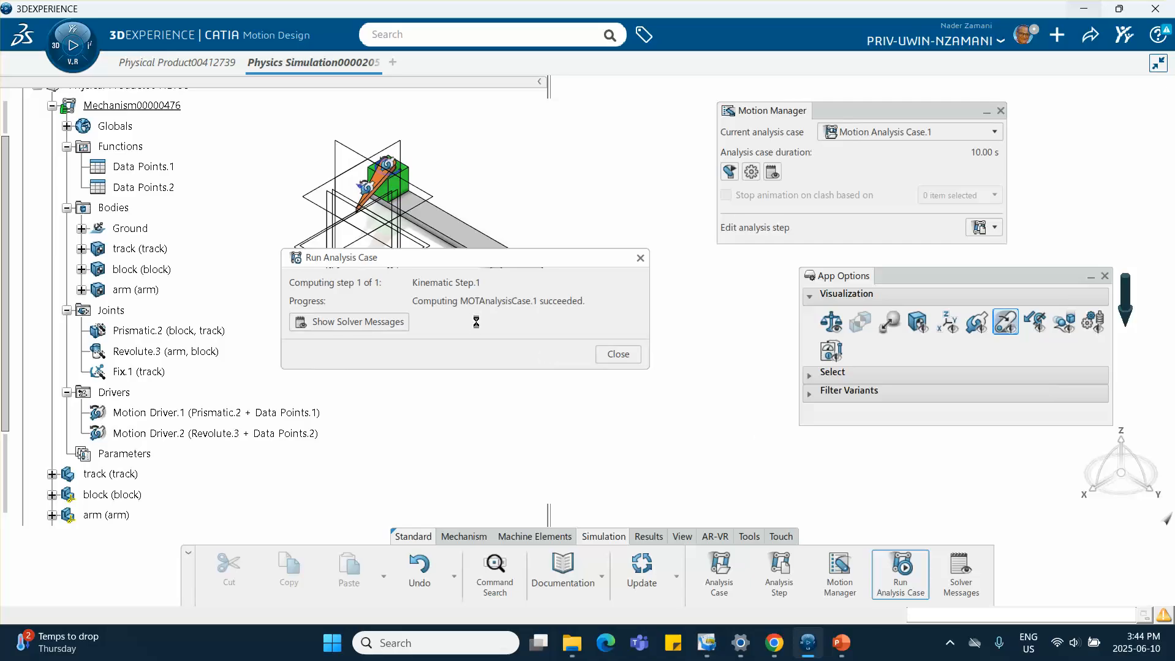
pyautogui.click(641, 259)
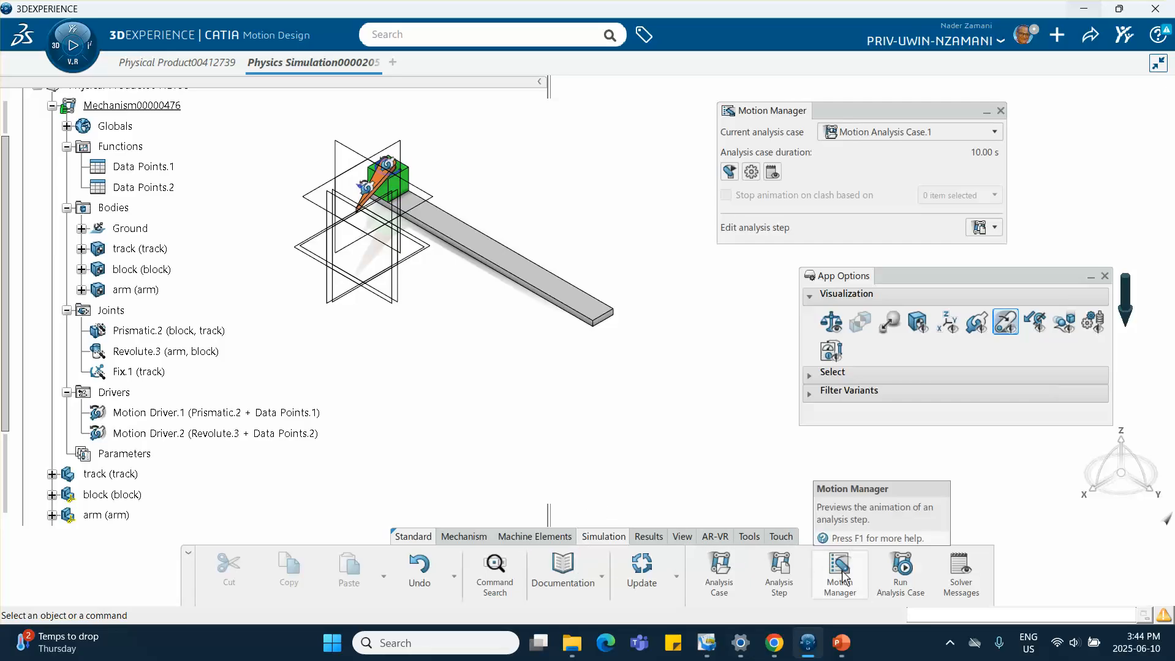
# Play the Kinematic Step.1 result animation forward in the Experience Player, then close the player
pyautogui.click(648, 537)
pyautogui.scroll(-3, 131, 443)
pyautogui.scroll(-3, 131, 444)
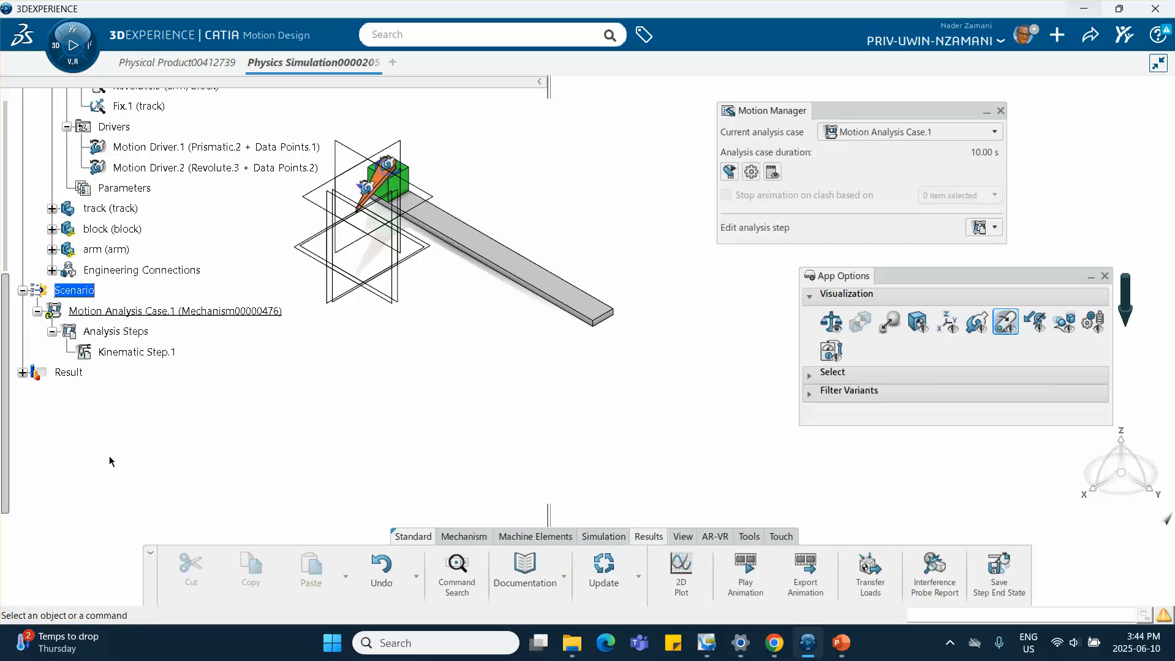
pyautogui.click(37, 394)
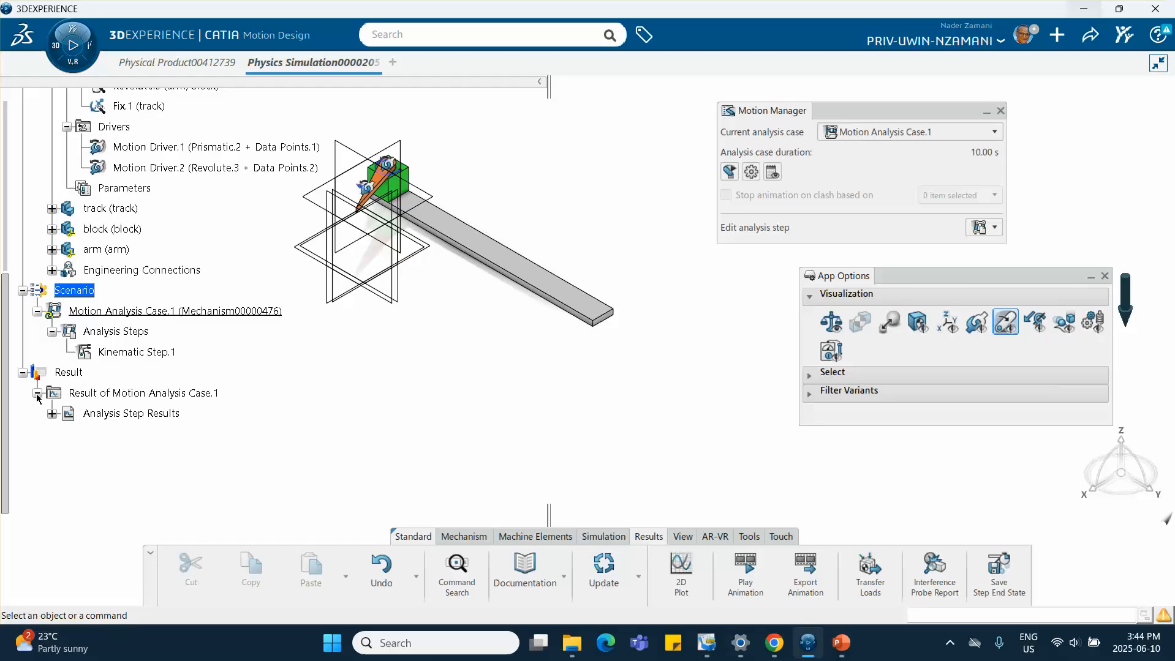
pyautogui.click(52, 413)
pyautogui.click(136, 434)
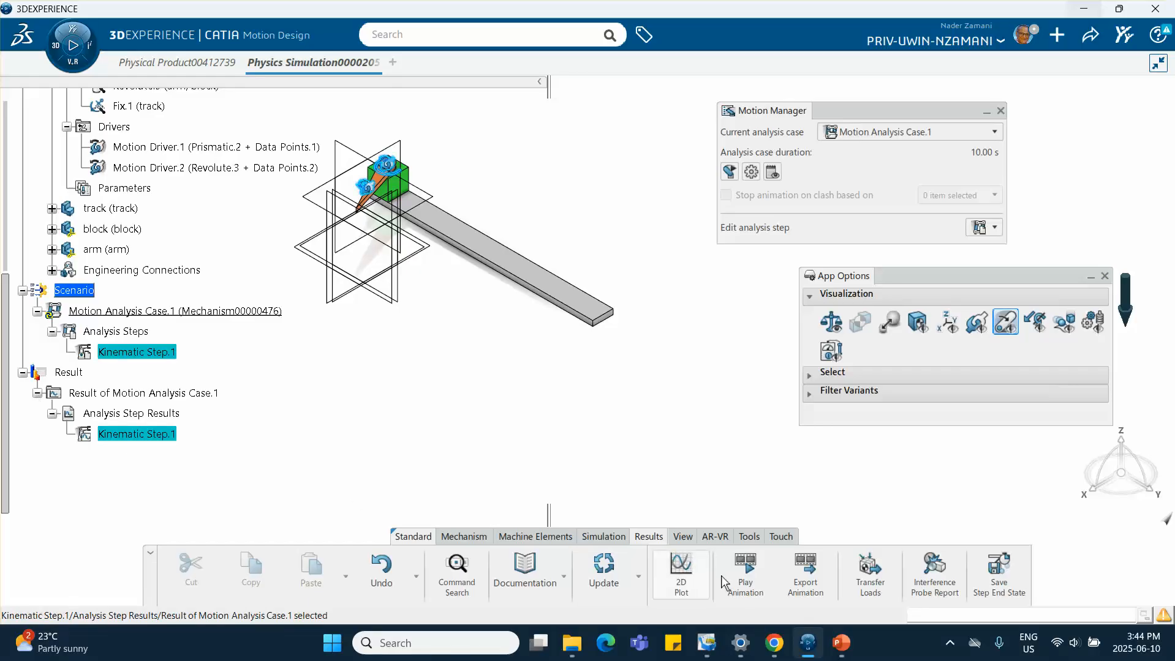
pyautogui.click(746, 573)
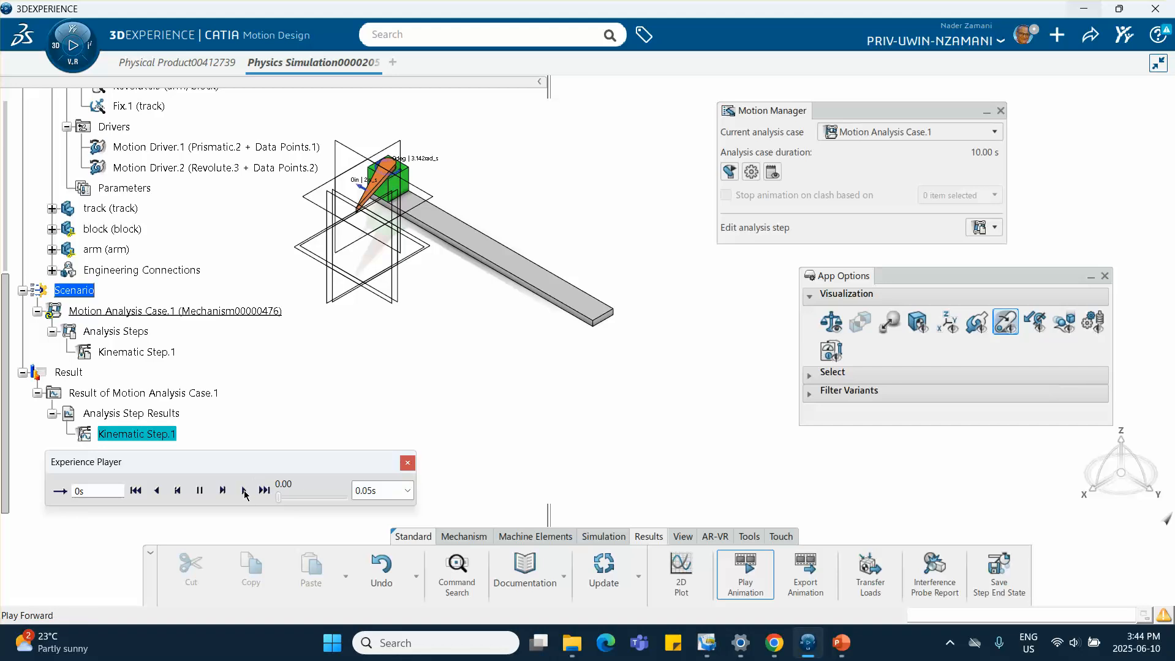
pyautogui.click(245, 491)
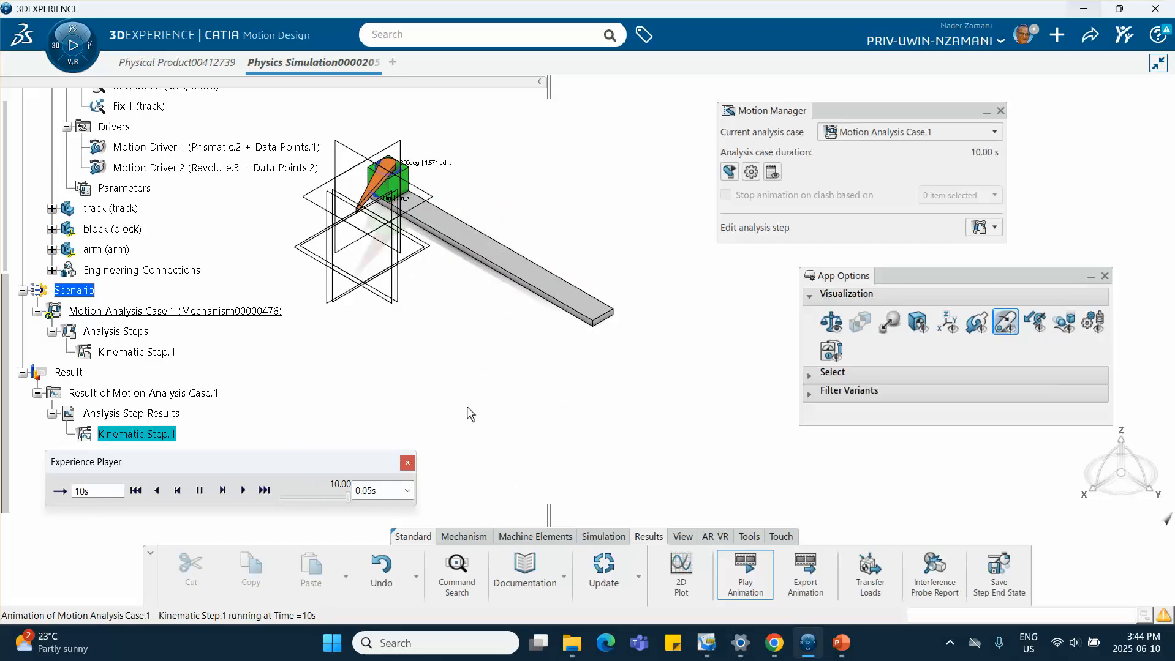
pyautogui.click(407, 462)
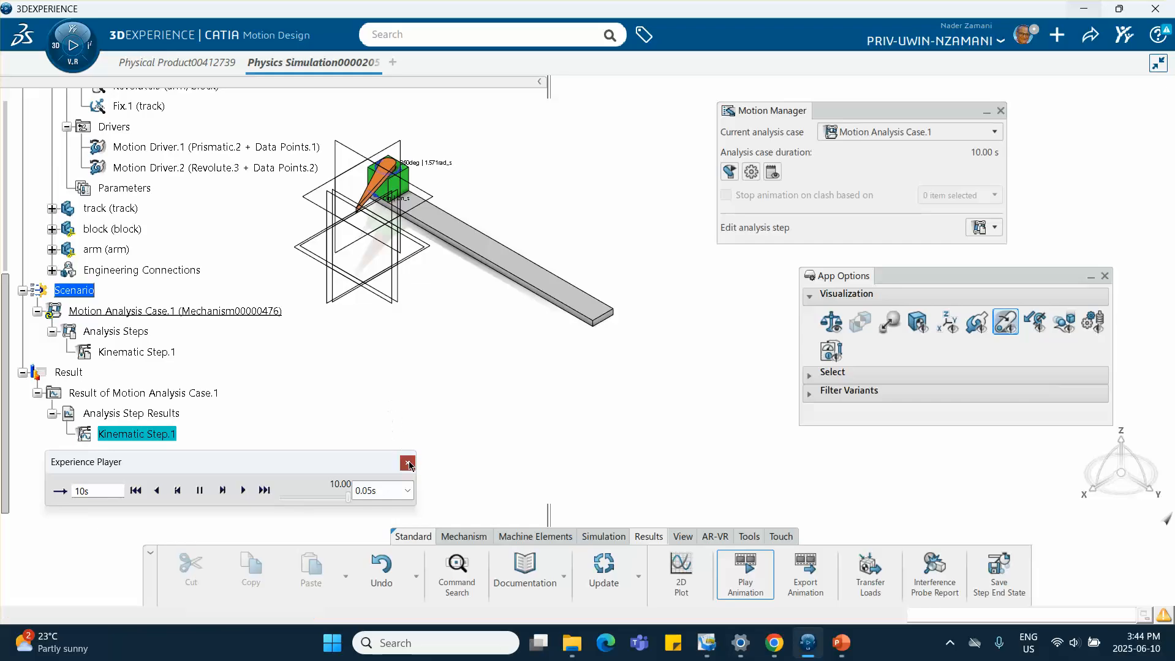
# Create a 2D plot of Revolute.3 position rotation for Kinematic Step.1
pyautogui.click(697, 560)
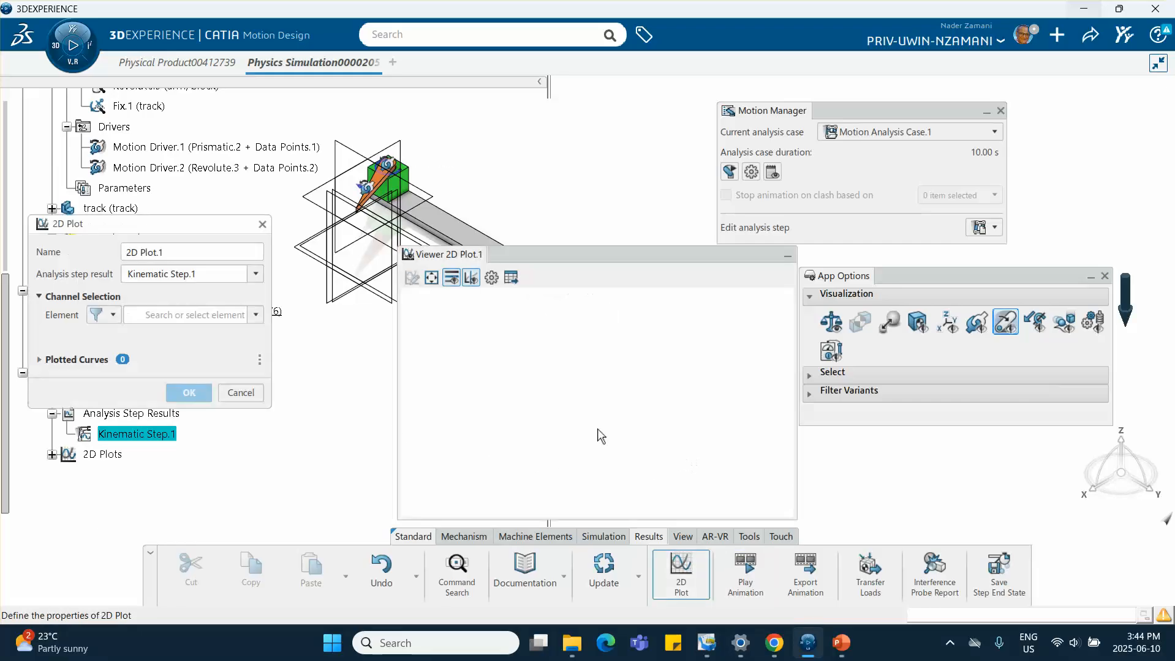
pyautogui.moveTo(581, 255); pyautogui.dragTo(812, 155)
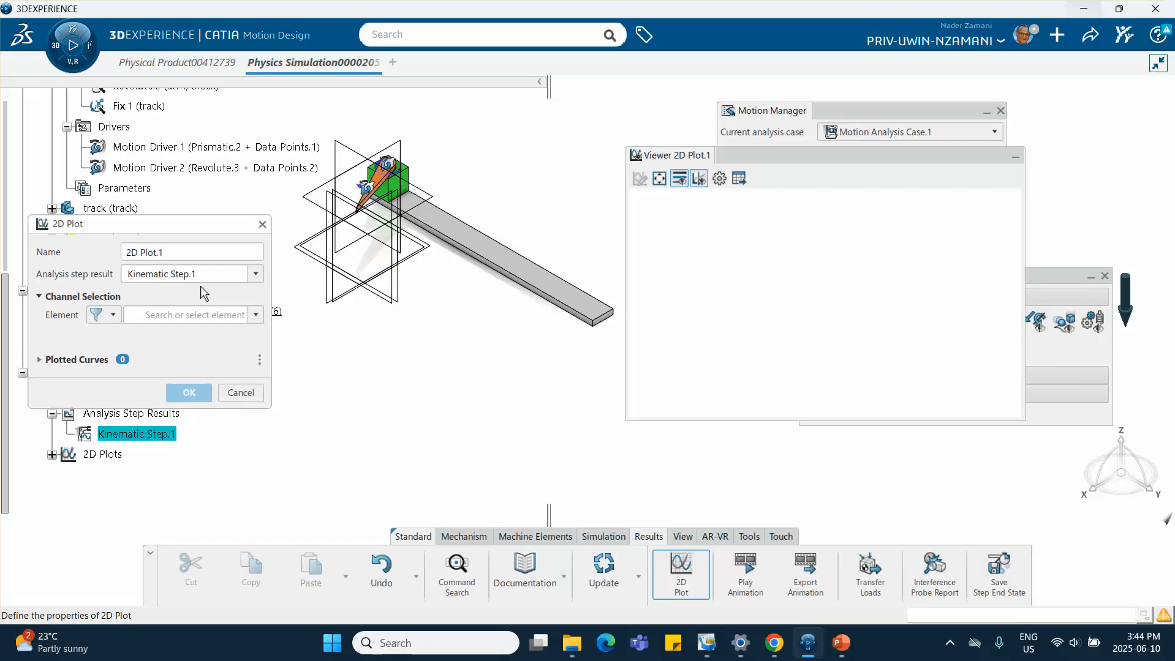
pyautogui.click(255, 316)
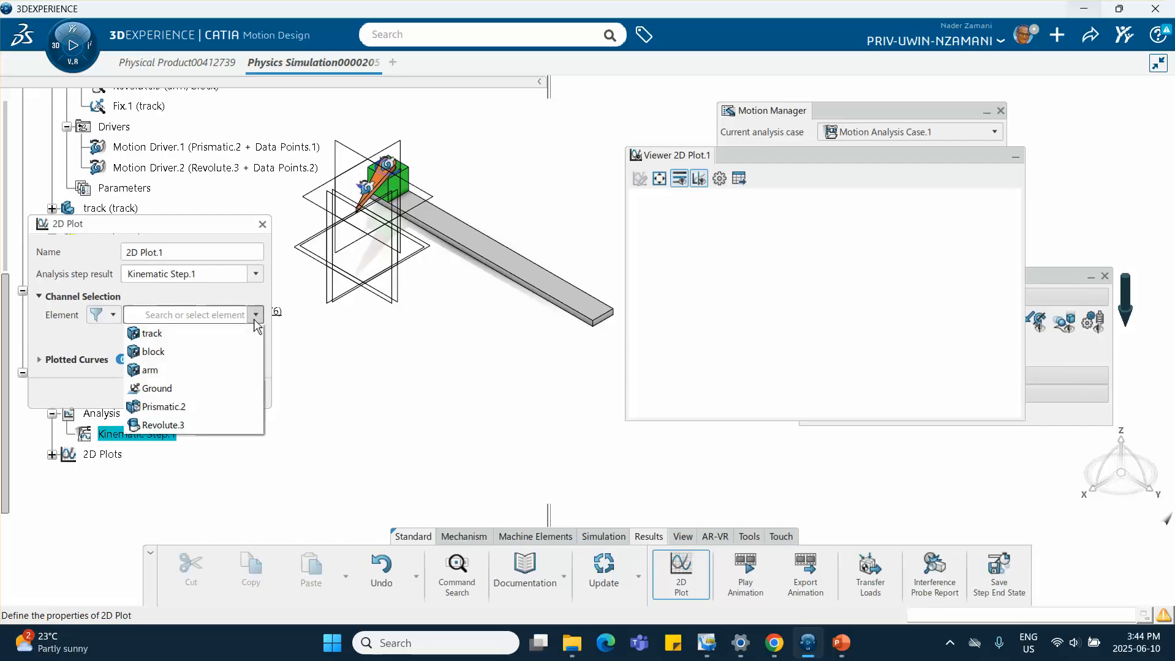
pyautogui.click(186, 426)
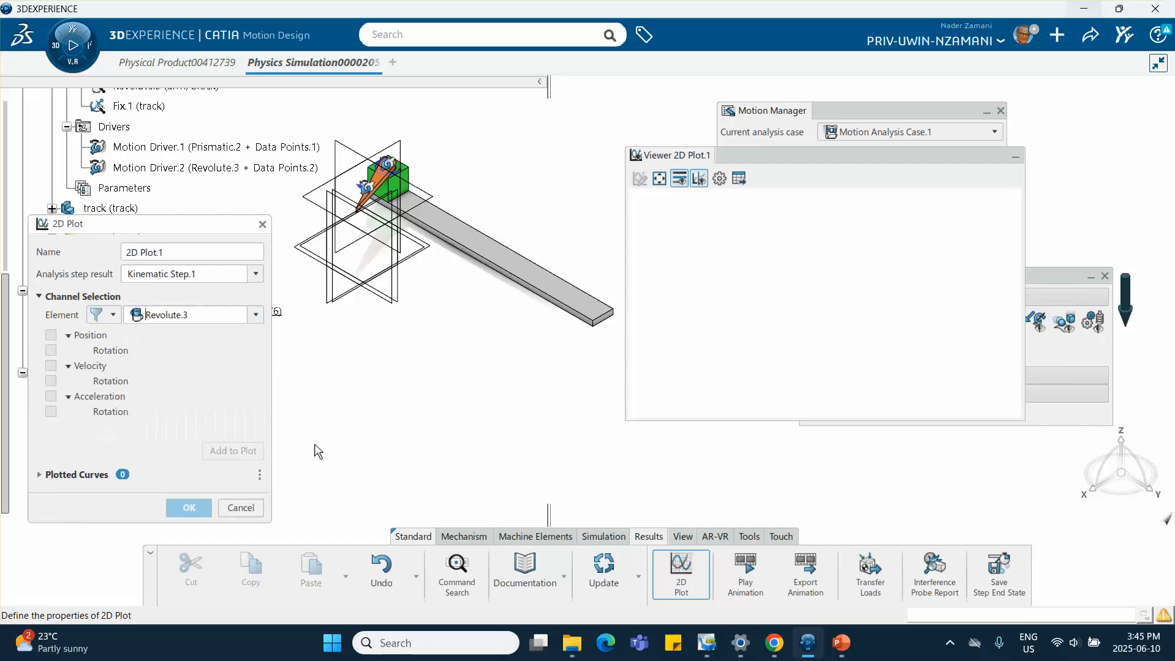
pyautogui.click(51, 351)
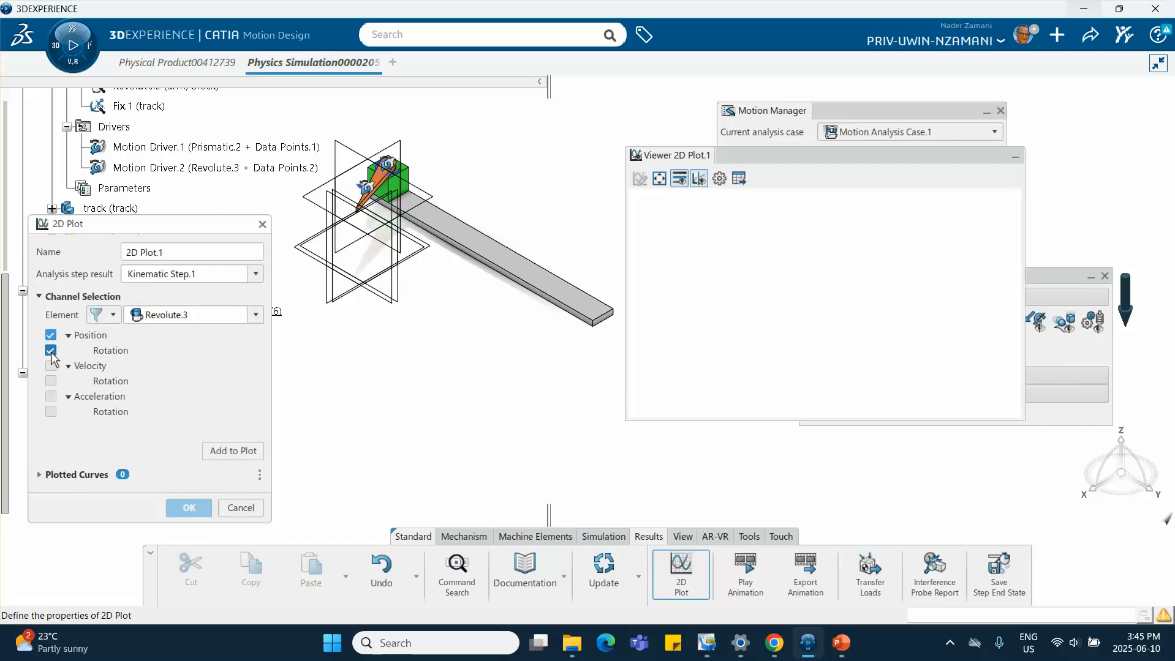
pyautogui.click(233, 451)
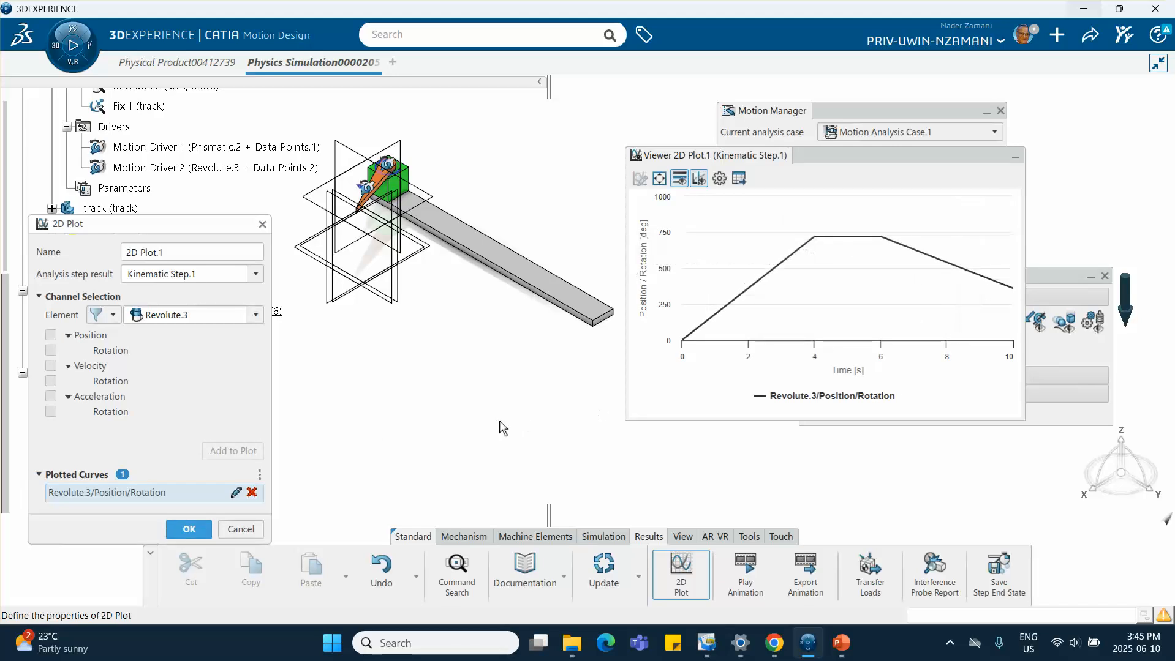
# Switch to the PowerPoint slide to compare the arm's angular position chart, then return
pyautogui.click(841, 644)
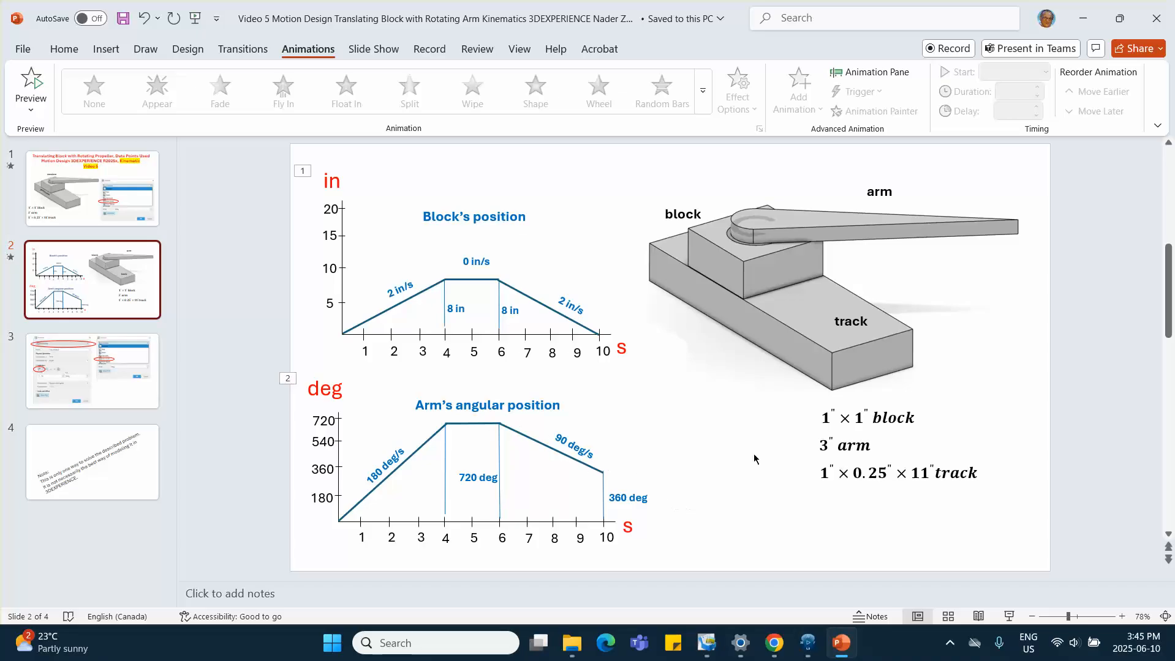
pyautogui.click(1082, 18)
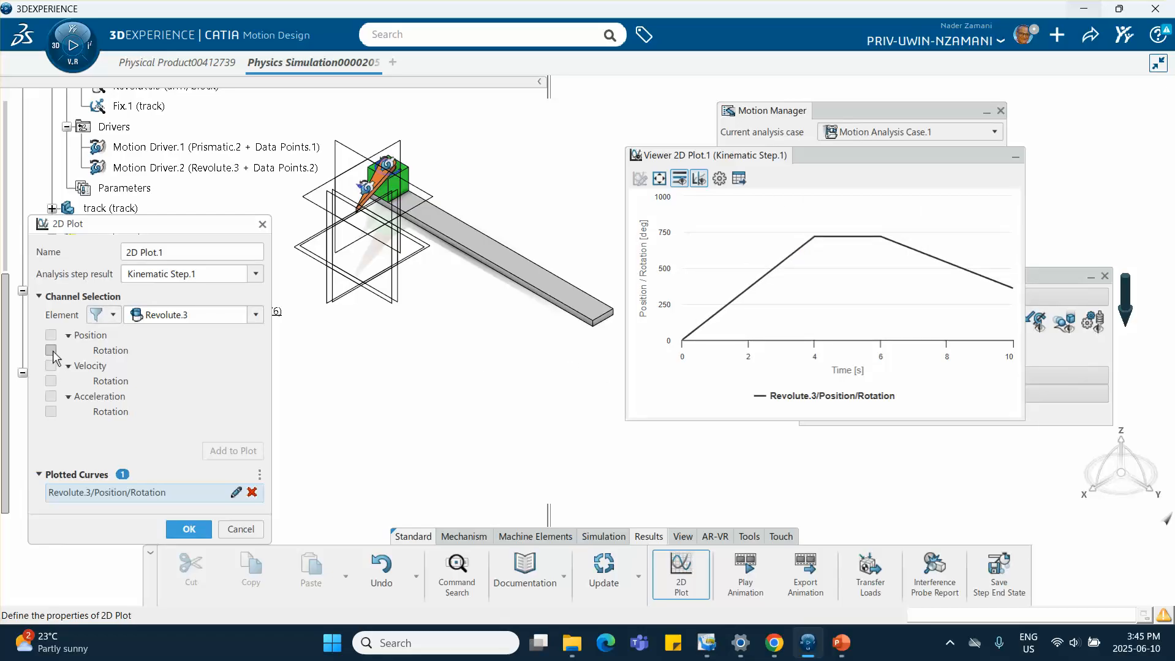
# Replace the plotted curve with Revolute.3 velocity rotation
pyautogui.click(252, 493)
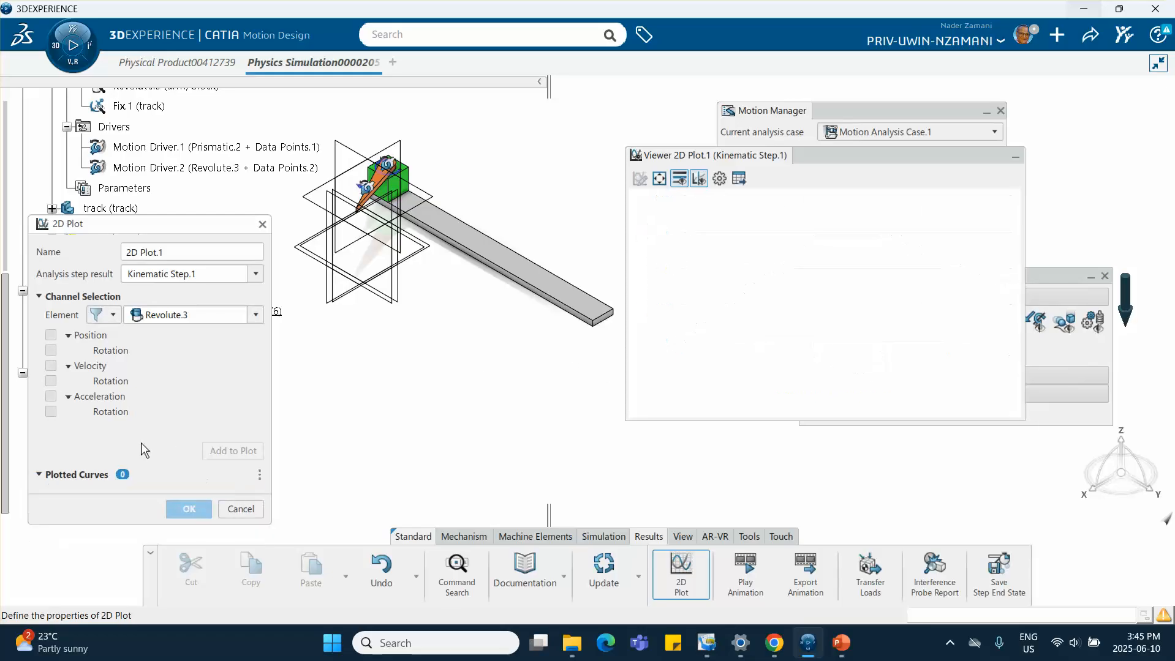
pyautogui.click(51, 381)
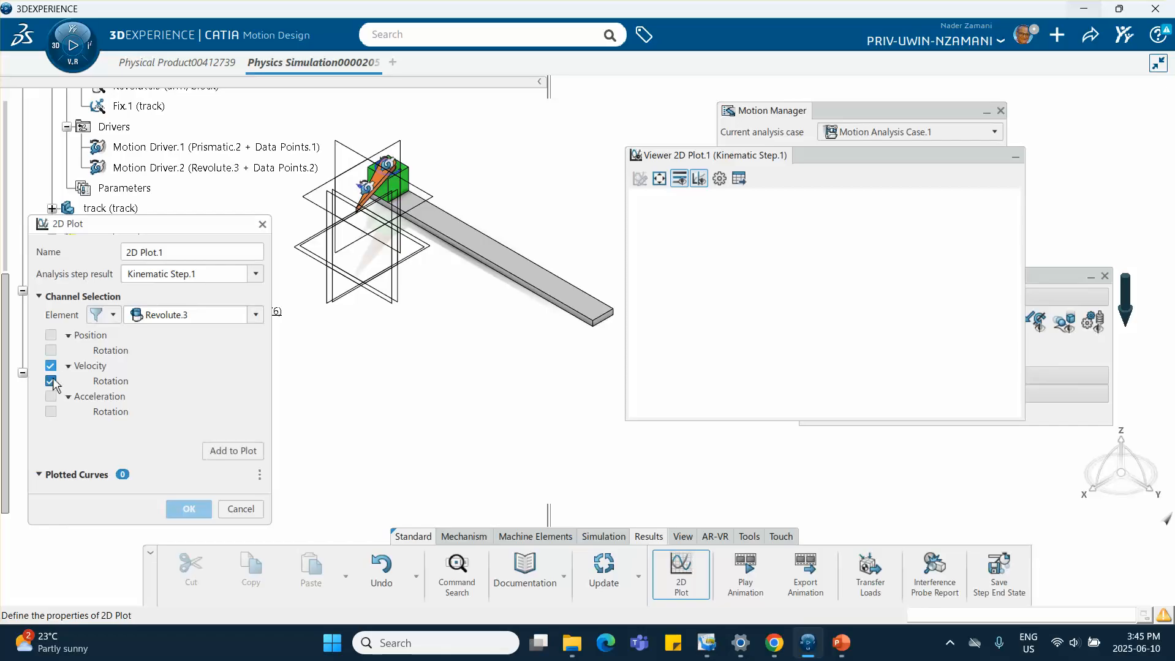
pyautogui.click(231, 451)
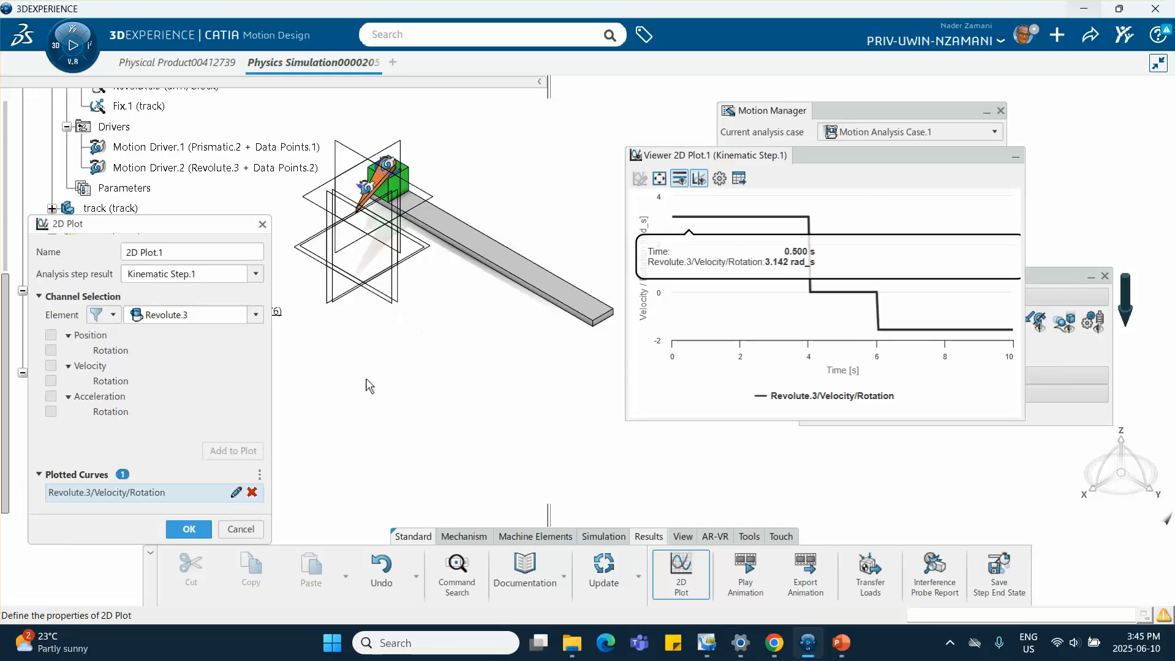
# Replace the plotted curve with Prismatic.2 position translation
pyautogui.click(251, 493)
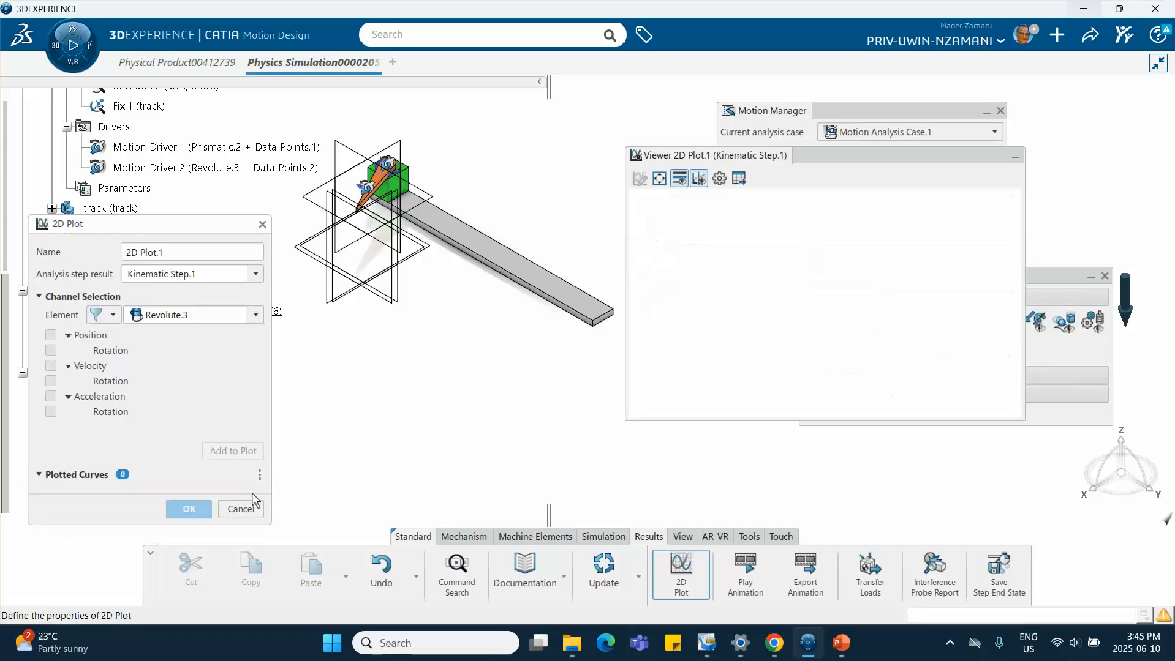
pyautogui.click(255, 315)
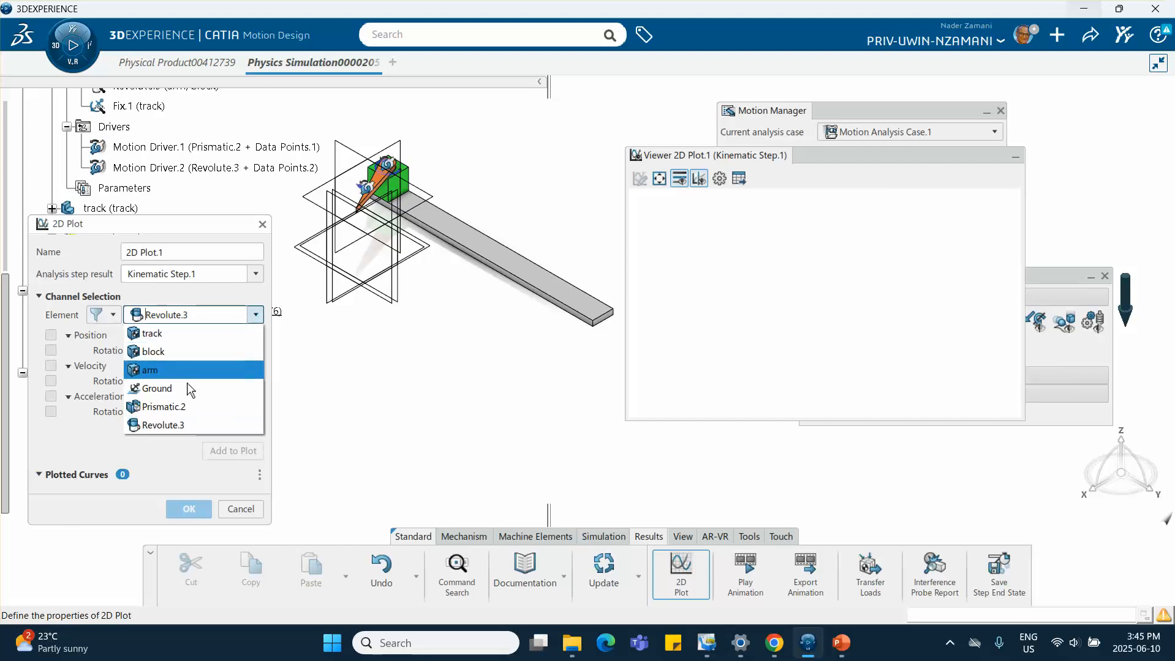
pyautogui.click(178, 407)
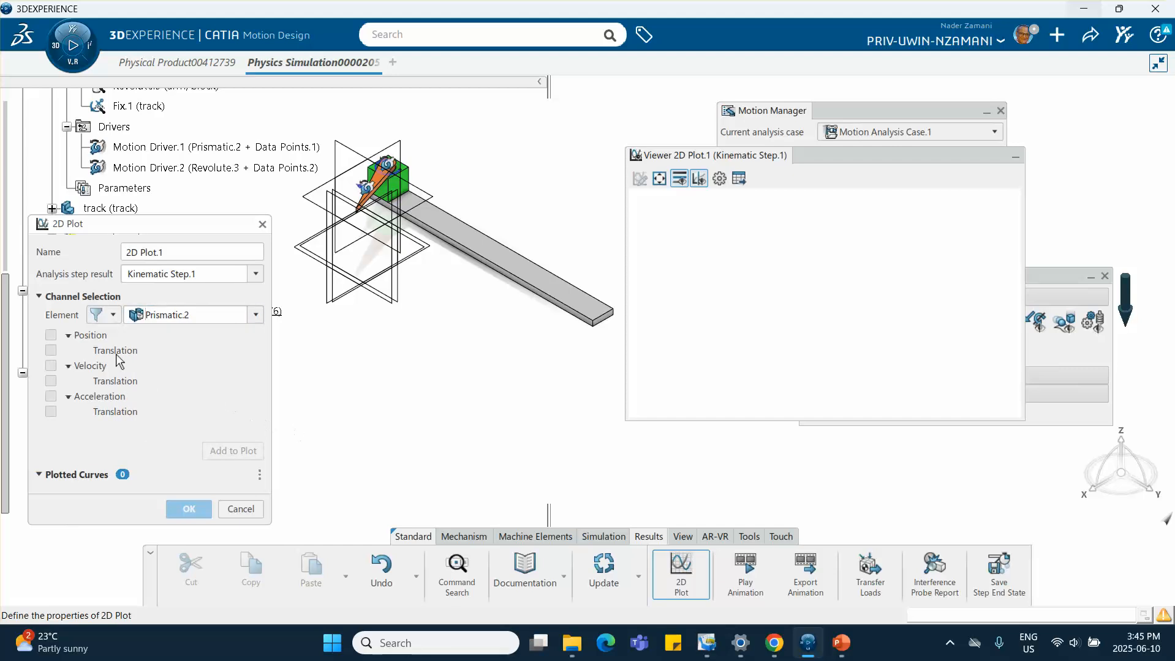
pyautogui.click(51, 351)
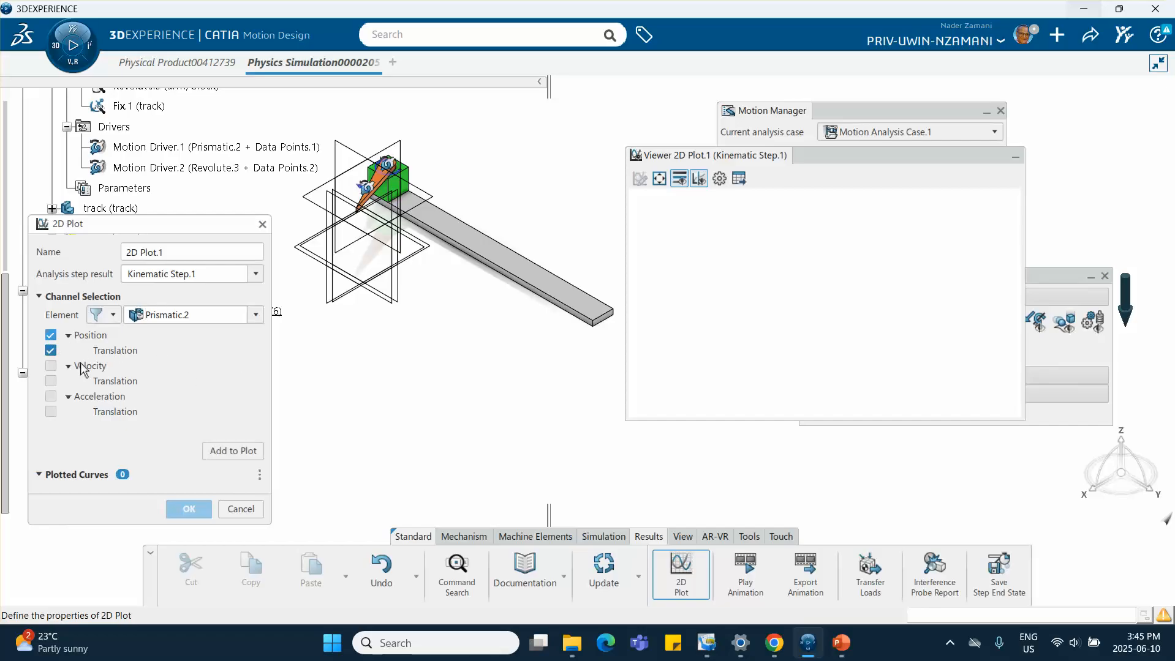
pyautogui.click(227, 446)
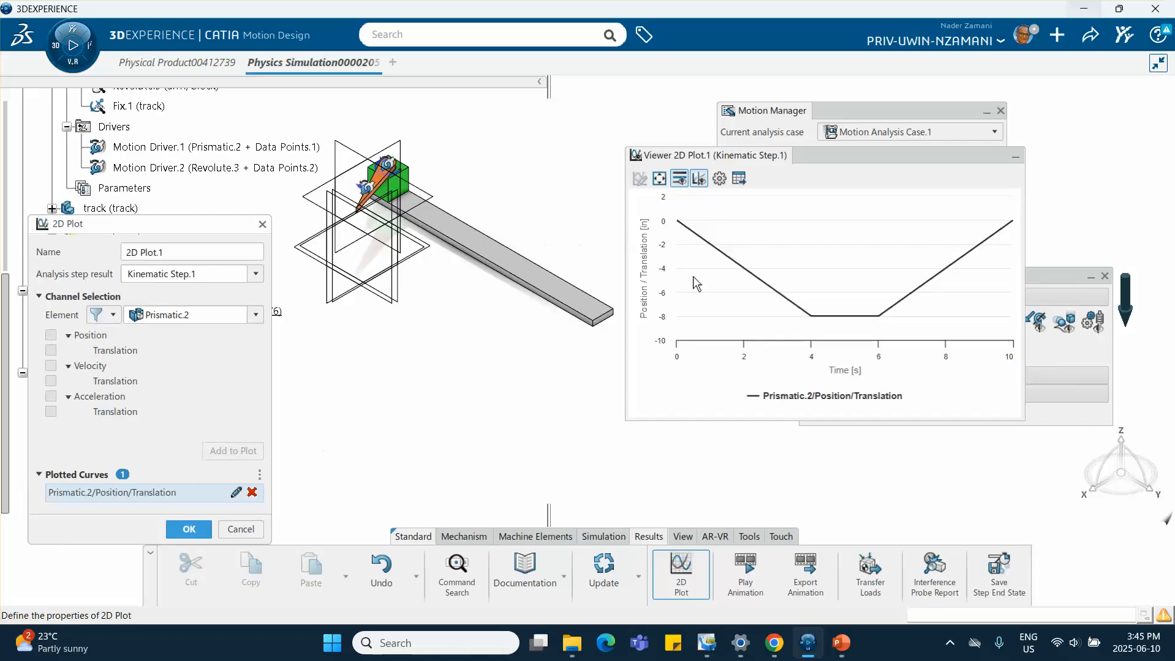
# Switch to the PowerPoint slide to compare the block's position chart, then return
pyautogui.click(840, 642)
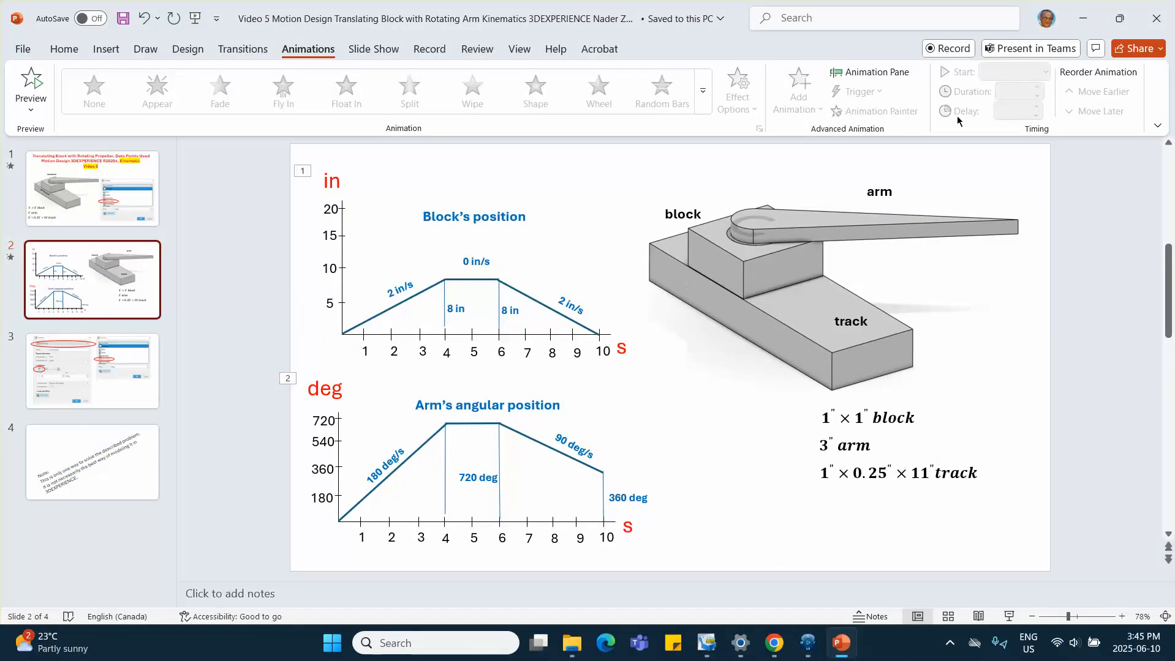
pyautogui.click(1083, 18)
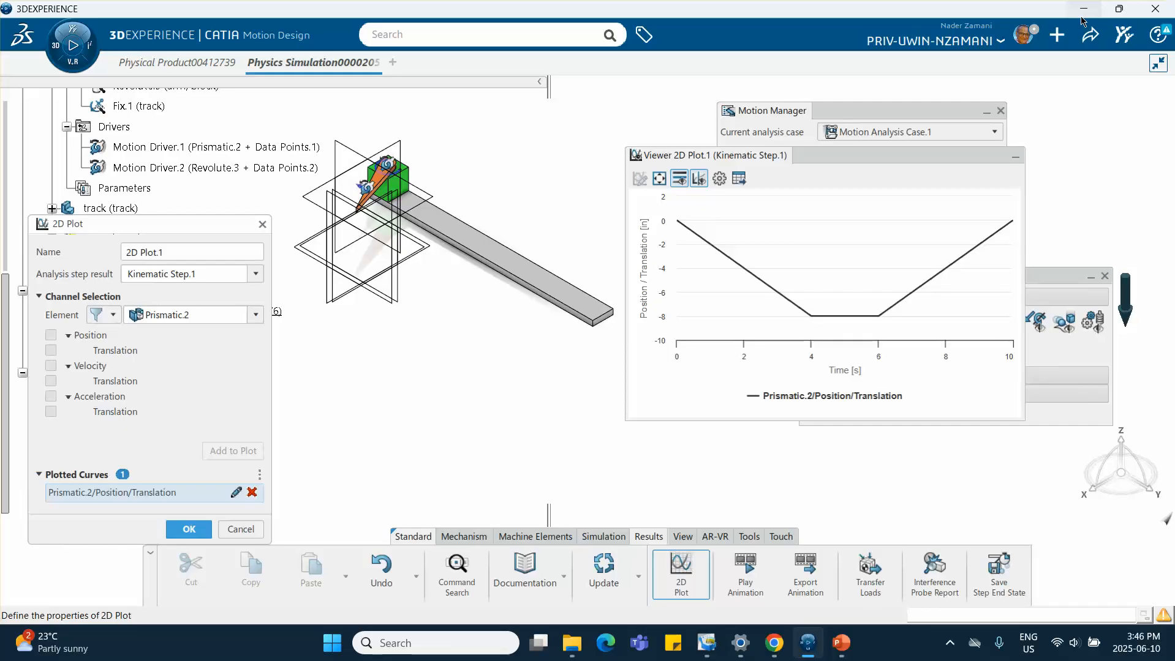
# Close the 2D Plot dialog and examine the mechanism's structure in the physical product tab before returning to the simulation
pyautogui.click(243, 531)
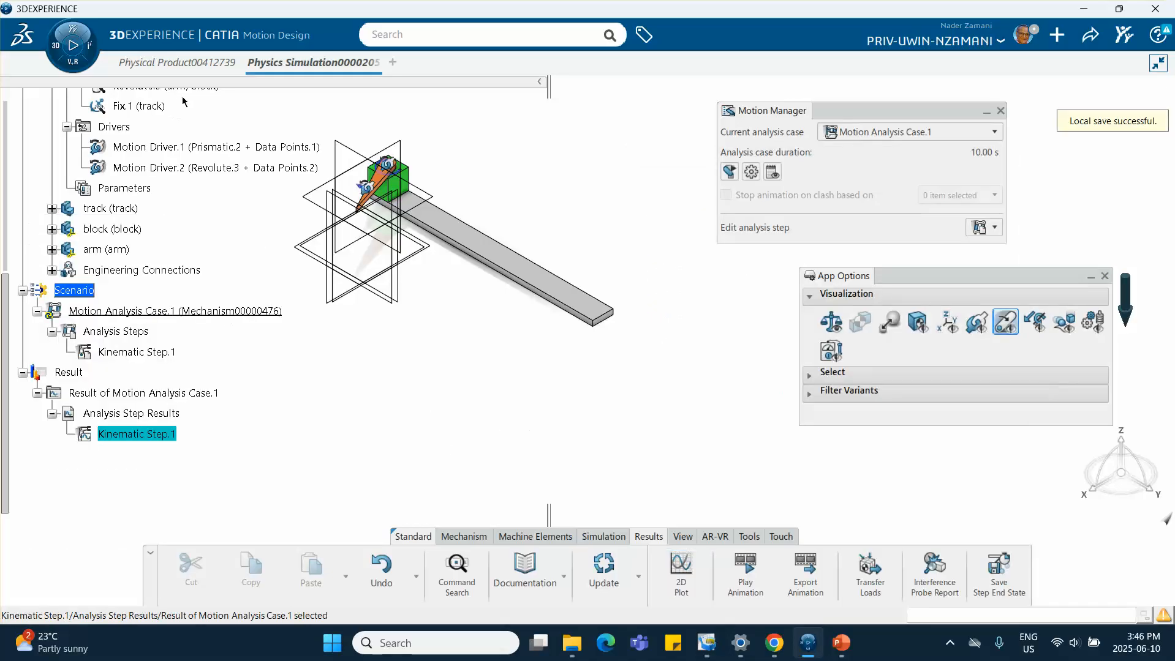
pyautogui.click(178, 66)
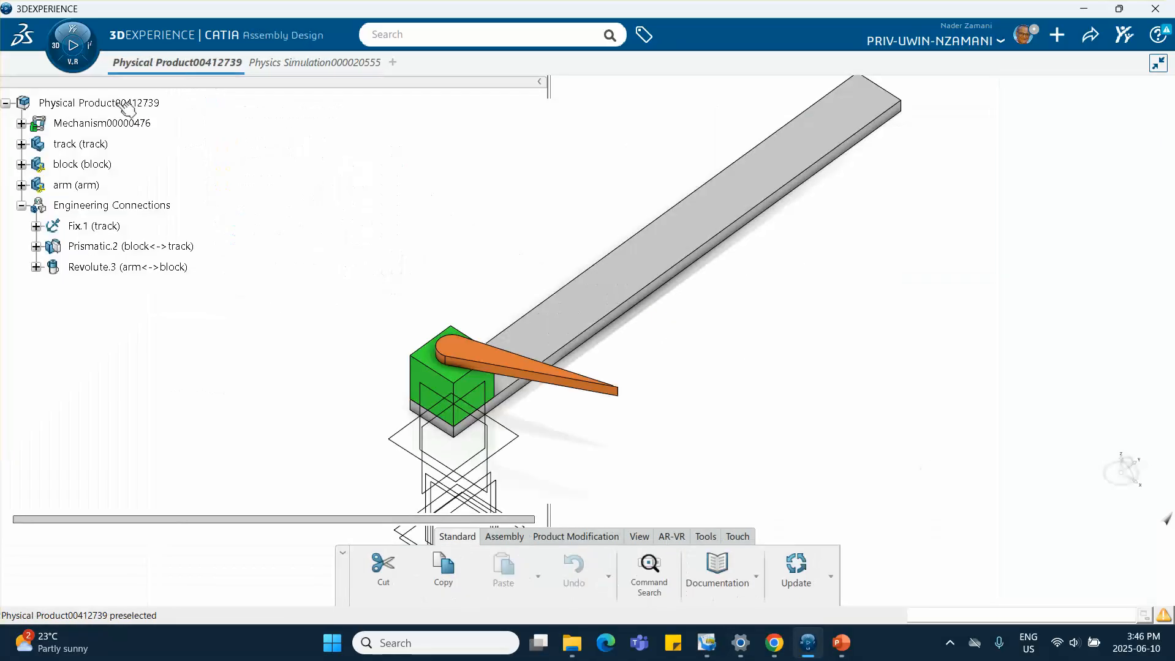
pyautogui.click(22, 123)
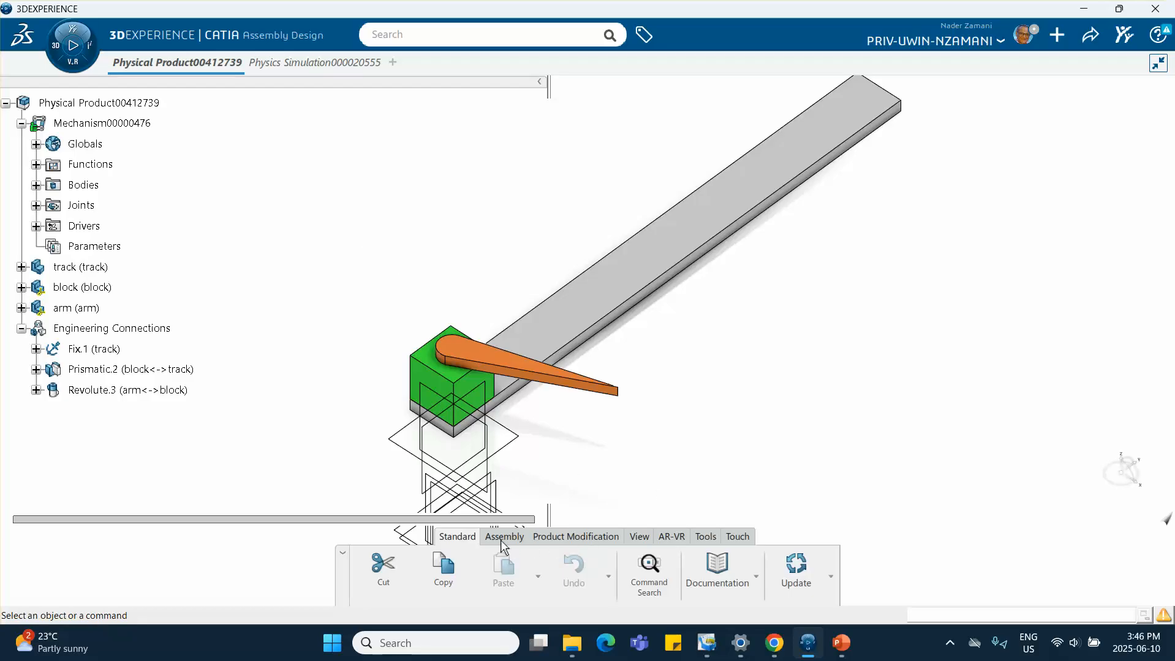
pyautogui.click(292, 66)
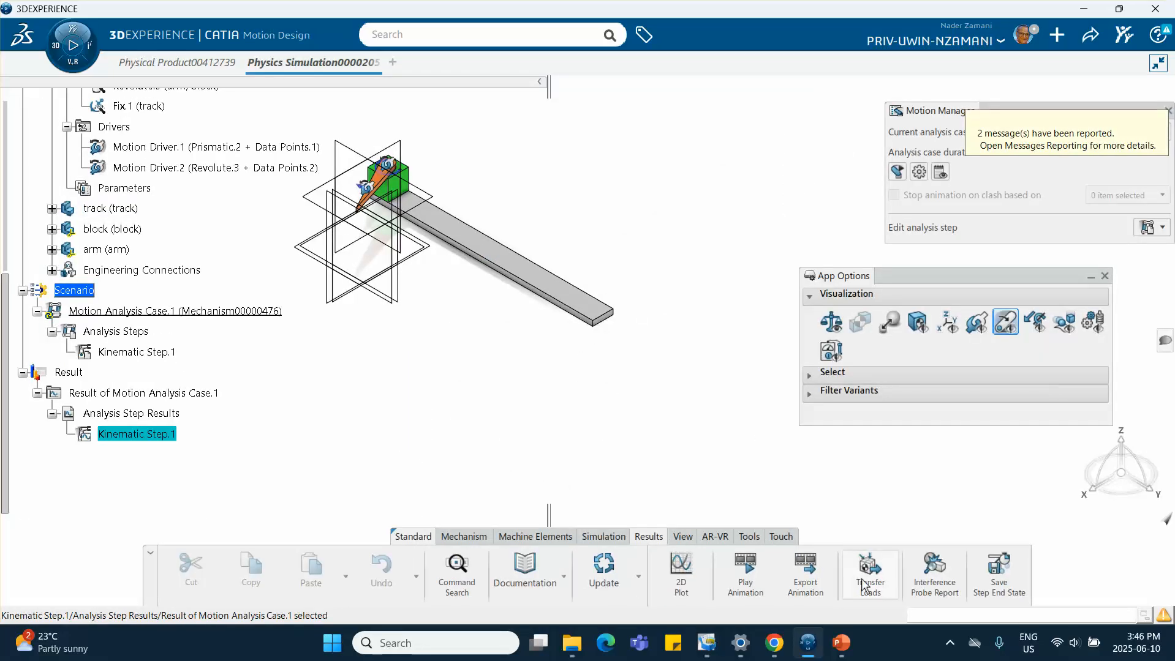
# Export the animation of the Kinematic Step.1 result
pyautogui.click(803, 567)
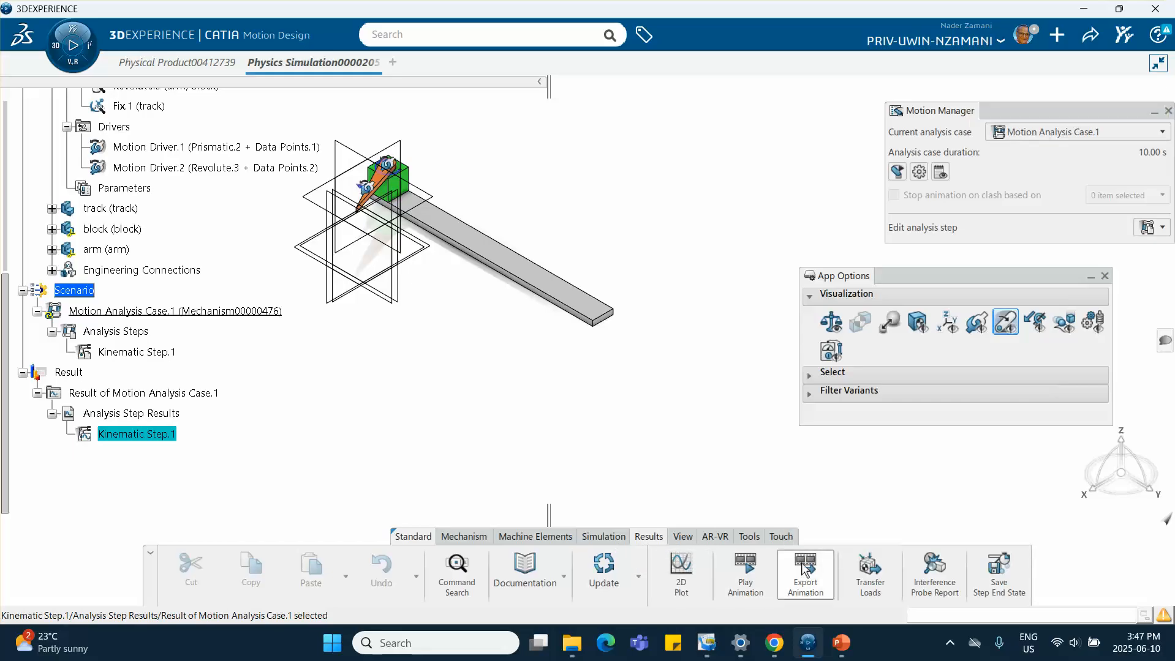
pyautogui.click(702, 379)
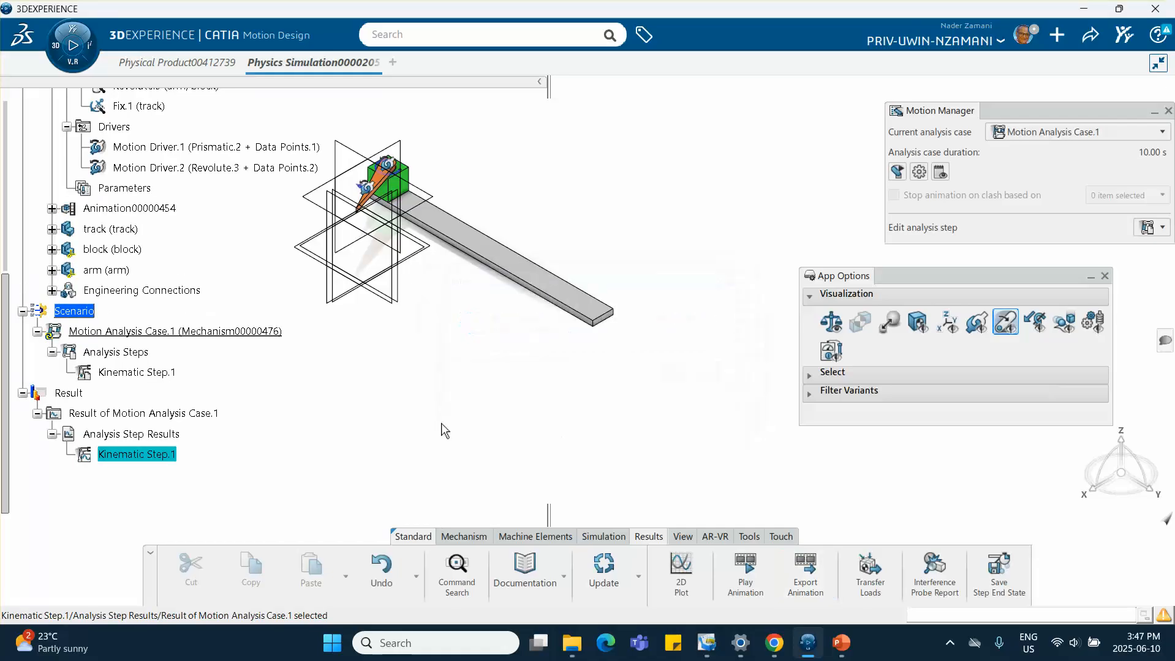
pyautogui.click(827, 565)
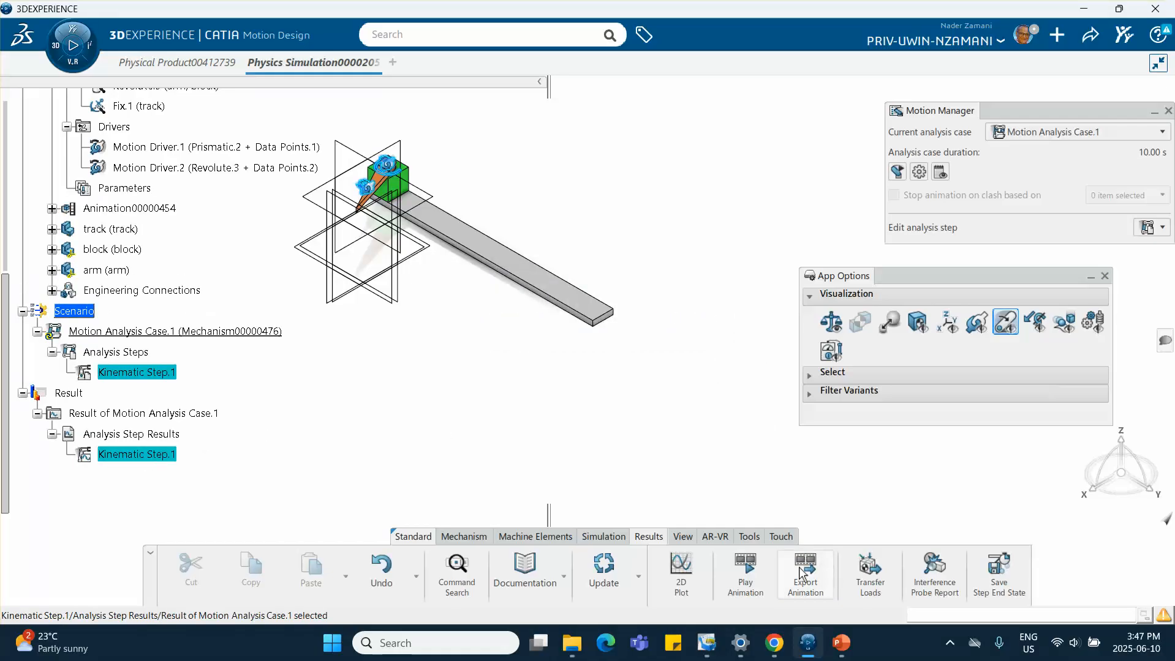
pyautogui.click(705, 379)
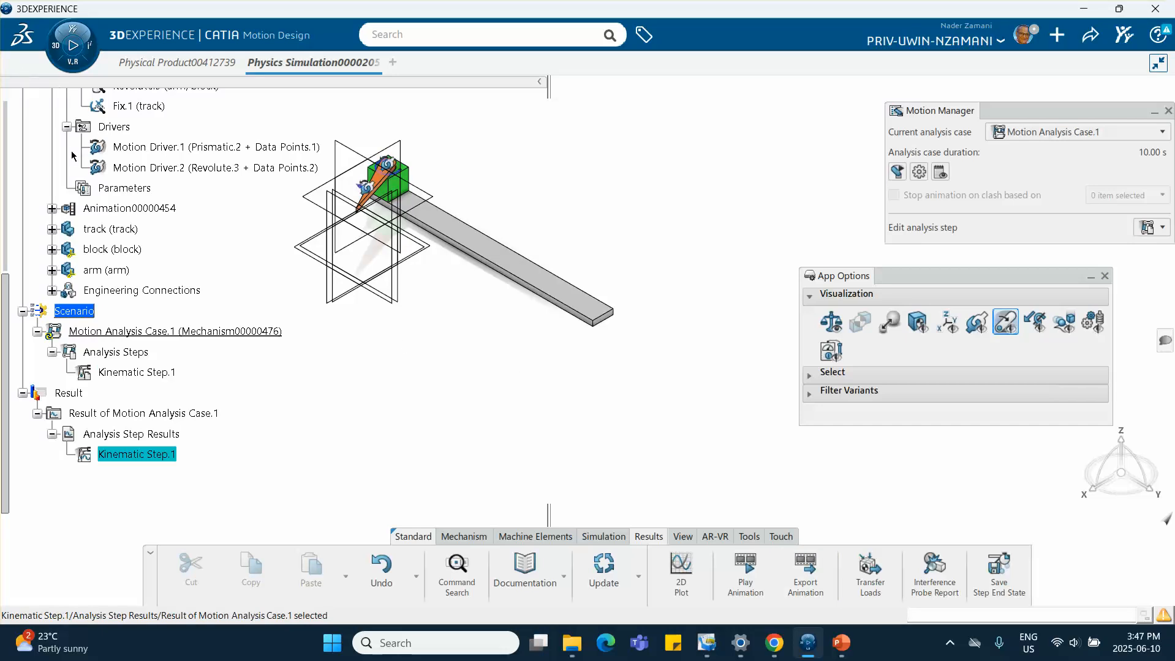
# Open the exported Motion Analysis Case.1 animation under the physical product in the player, then exit the player
pyautogui.click(169, 69)
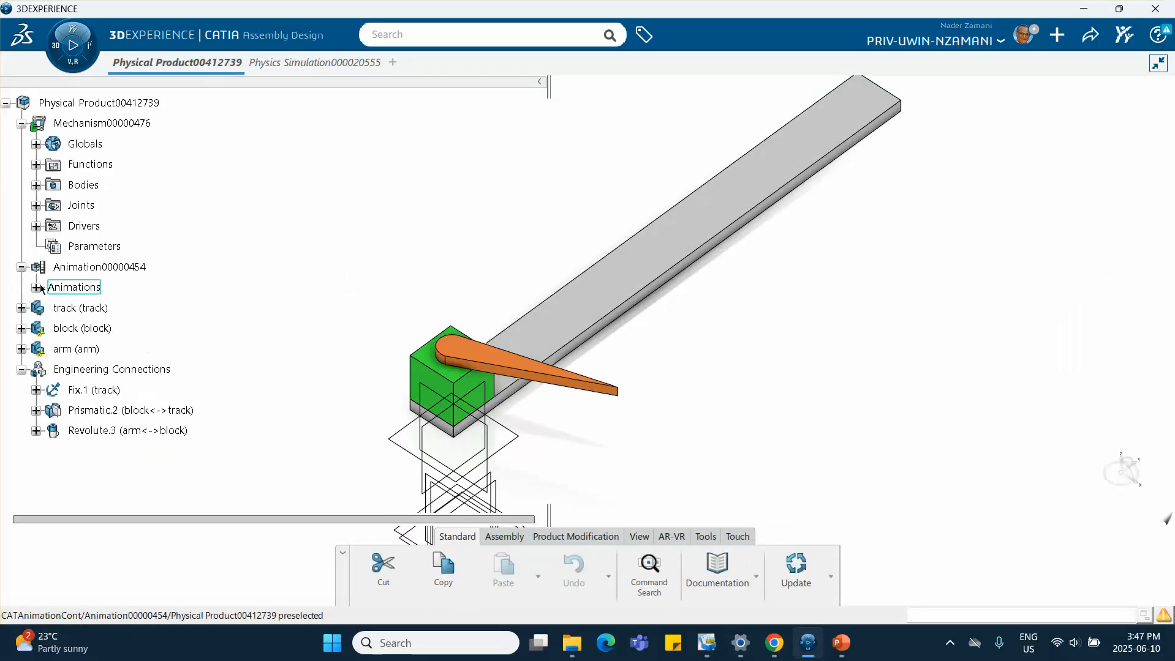
pyautogui.click(36, 287)
pyautogui.doubleClick(134, 308)
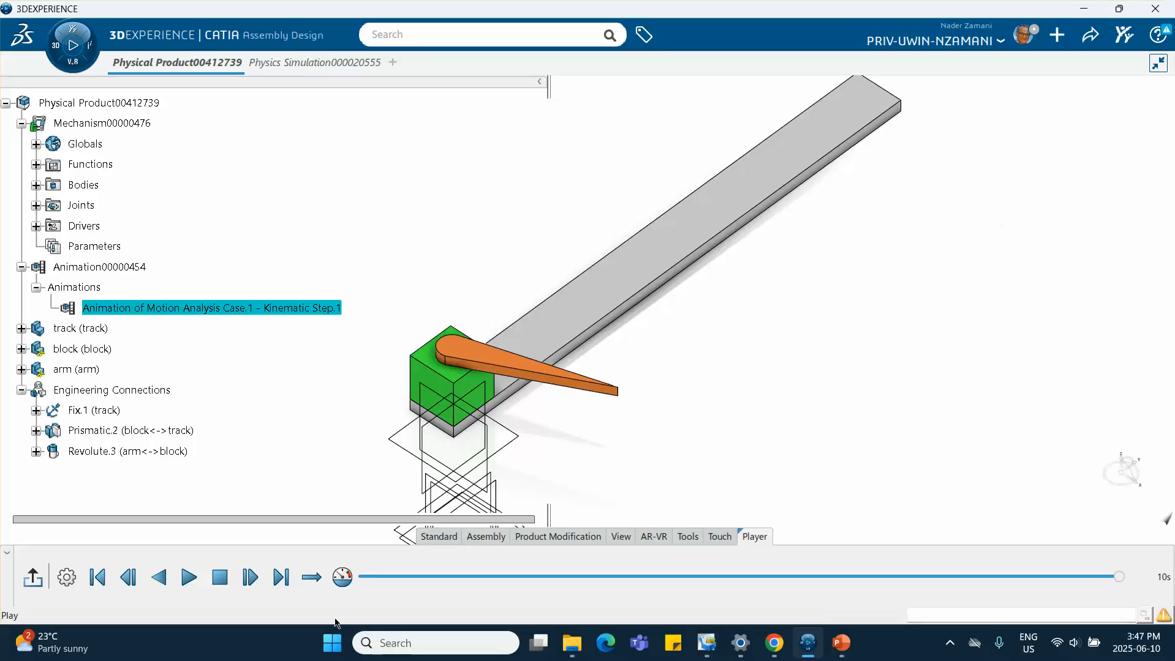
pyautogui.click(32, 579)
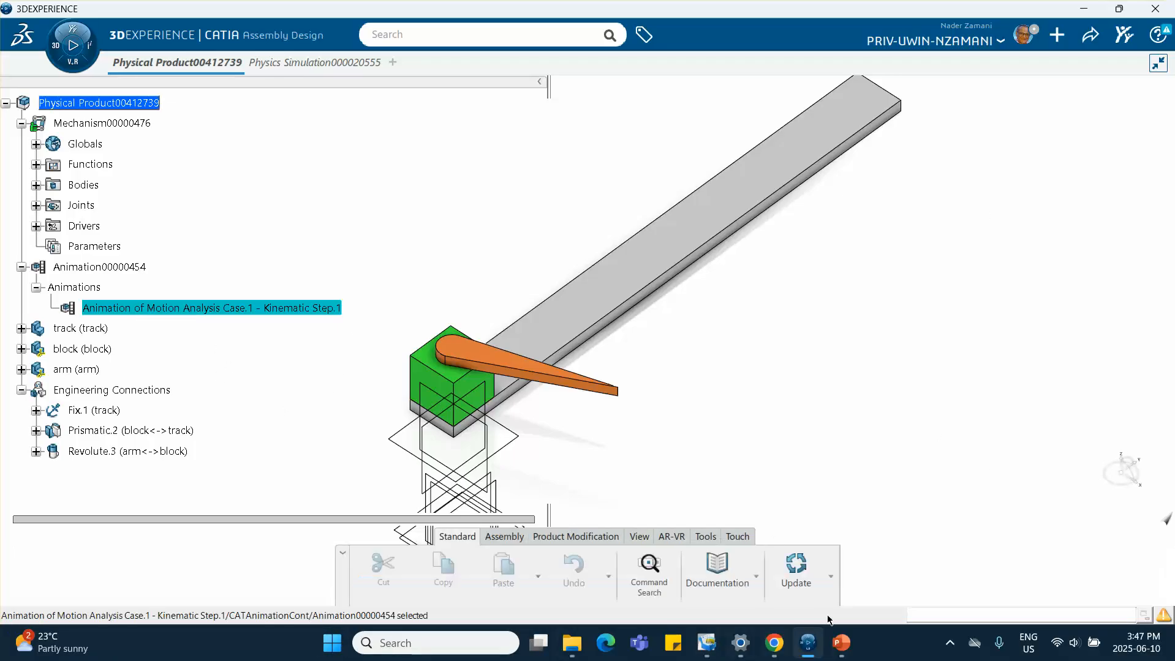
pyautogui.click(951, 644)
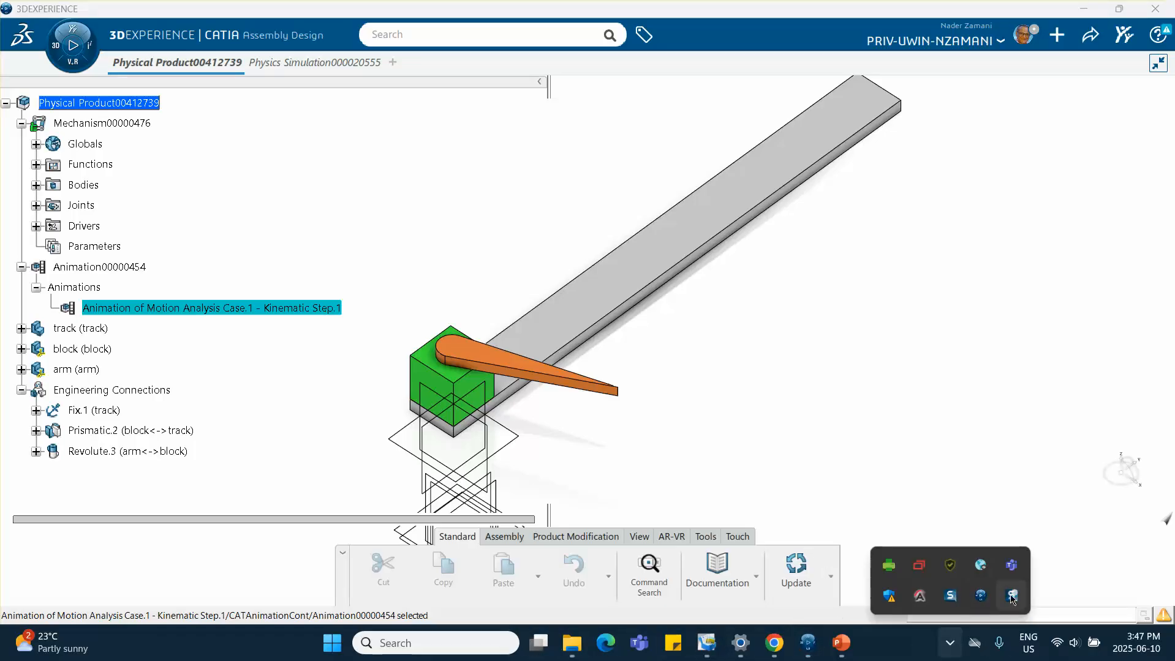